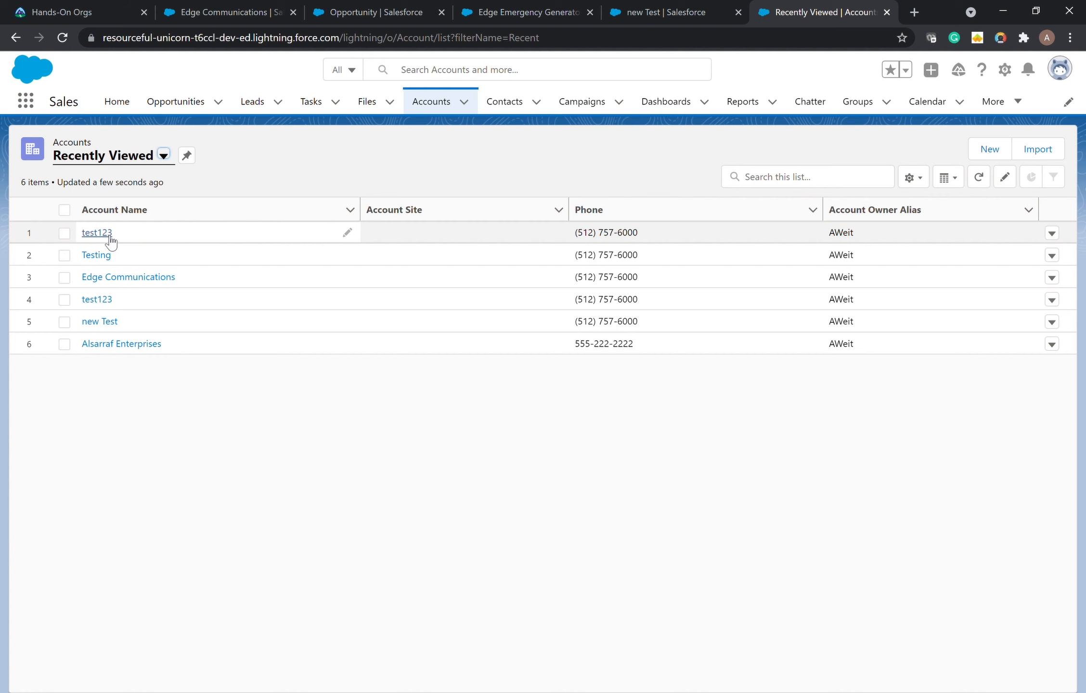
- Open the first test123 account in the list and review its related contacts, opportunities and cases
{"action": "left_click", "coordinate": [110, 236]}
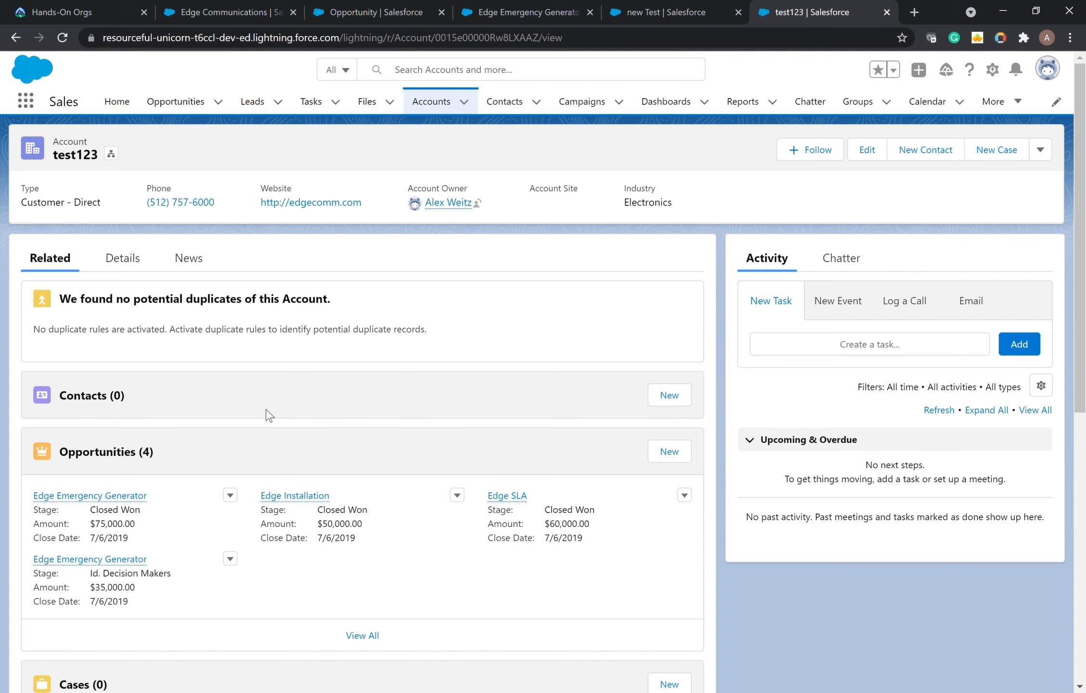
{"action": "scroll", "coordinate": [266, 409], "scroll_direction": "down", "scroll_amount": 2}
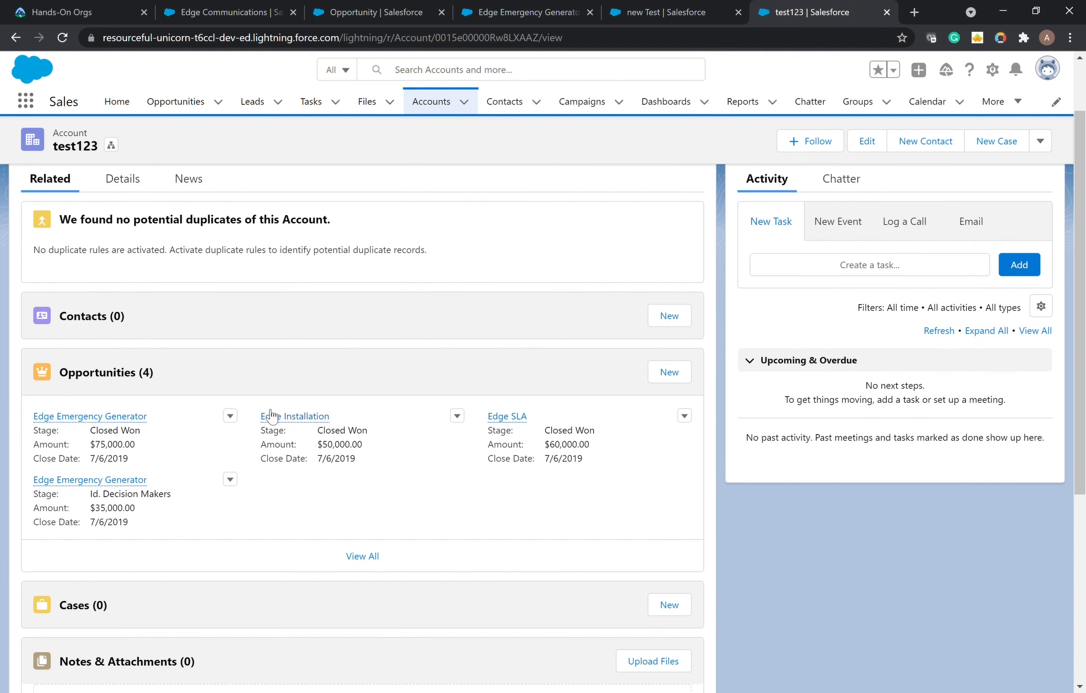
{"action": "mouse_move", "coordinate": [272, 415]}
{"action": "scroll", "coordinate": [149, 354], "scroll_direction": "up", "scroll_amount": 2}
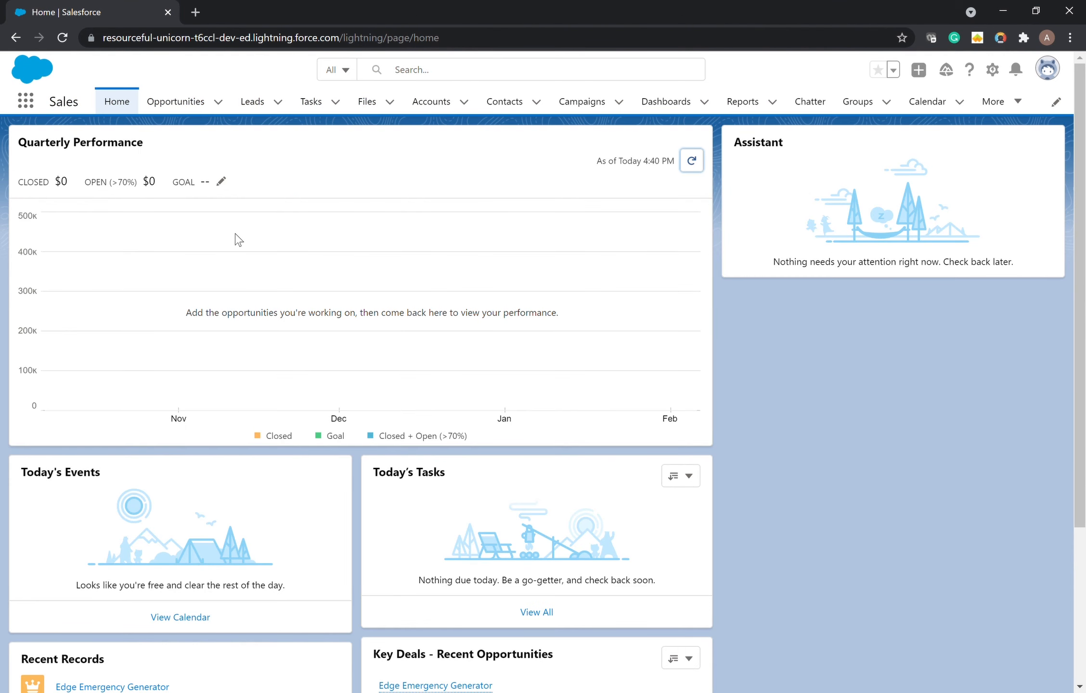
- Open Setup, search it for "flow" and go to the Flows page under Process Automation
{"action": "left_click", "coordinate": [1002, 70]}
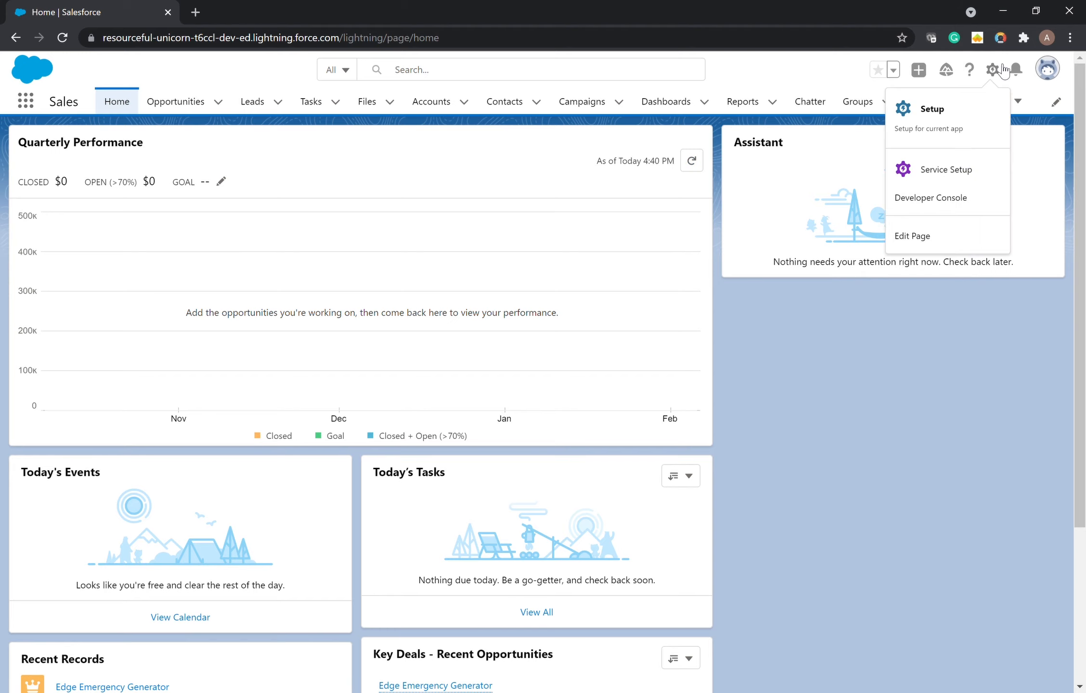
{"action": "left_click", "coordinate": [931, 118]}
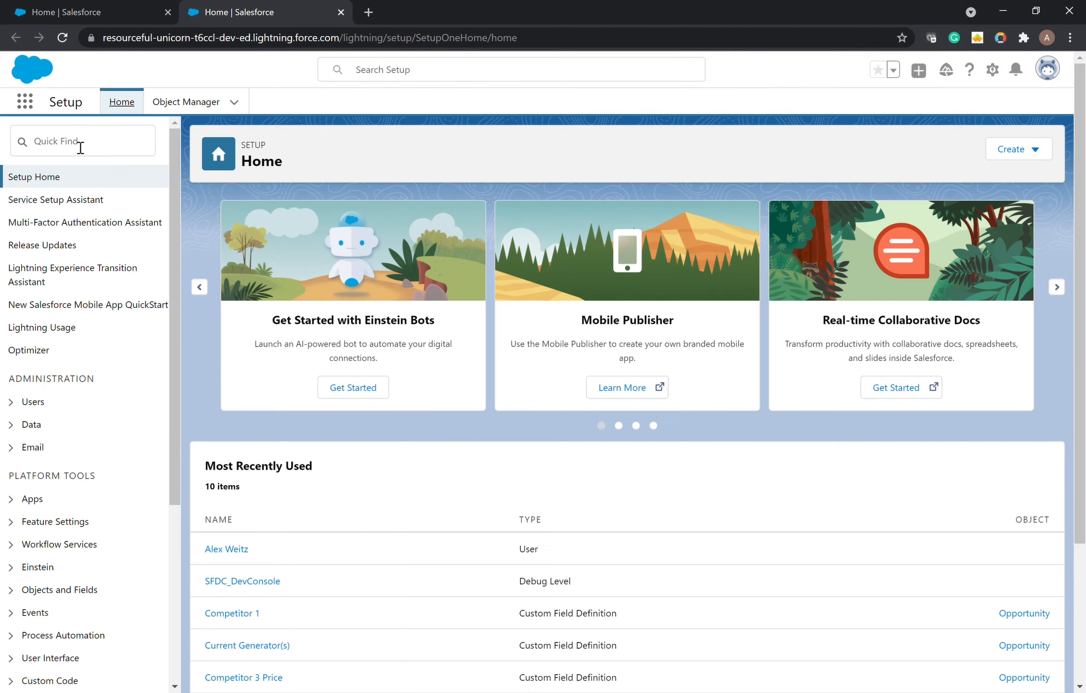
{"action": "left_click", "coordinate": [80, 146]}
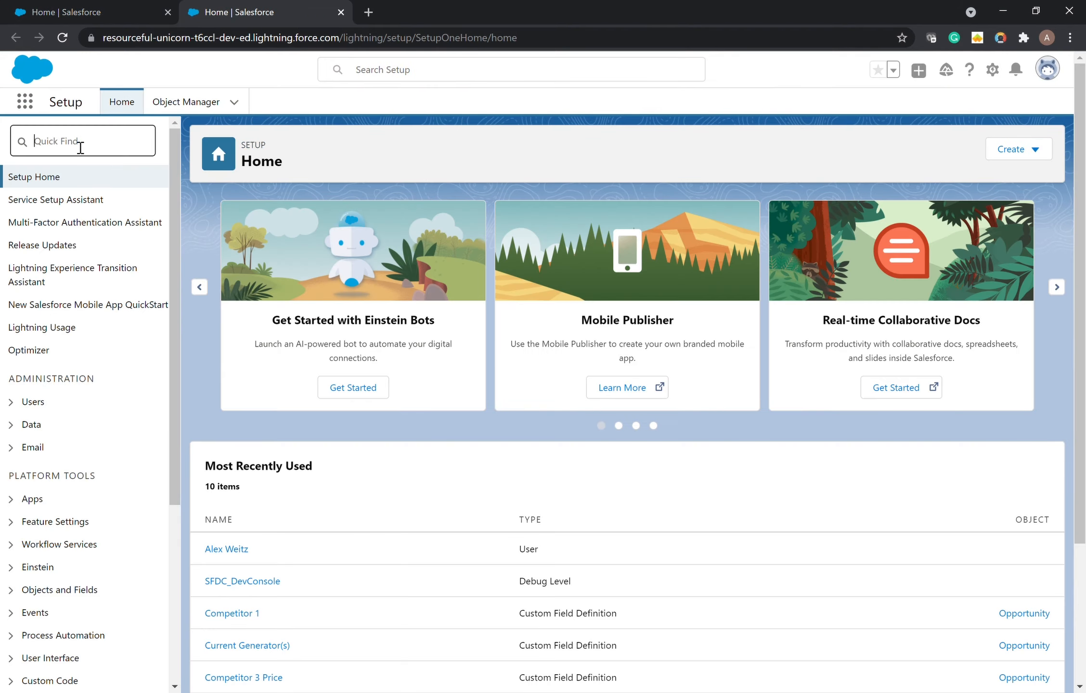
{"action": "type", "text": "flow"}
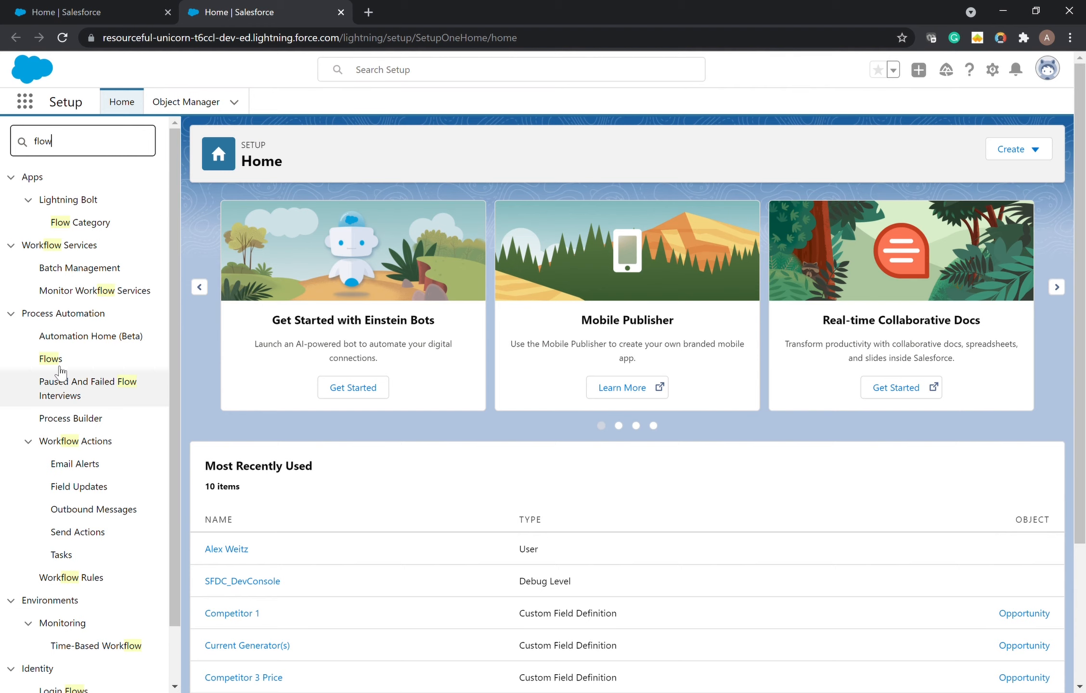
{"action": "left_click", "coordinate": [50, 359]}
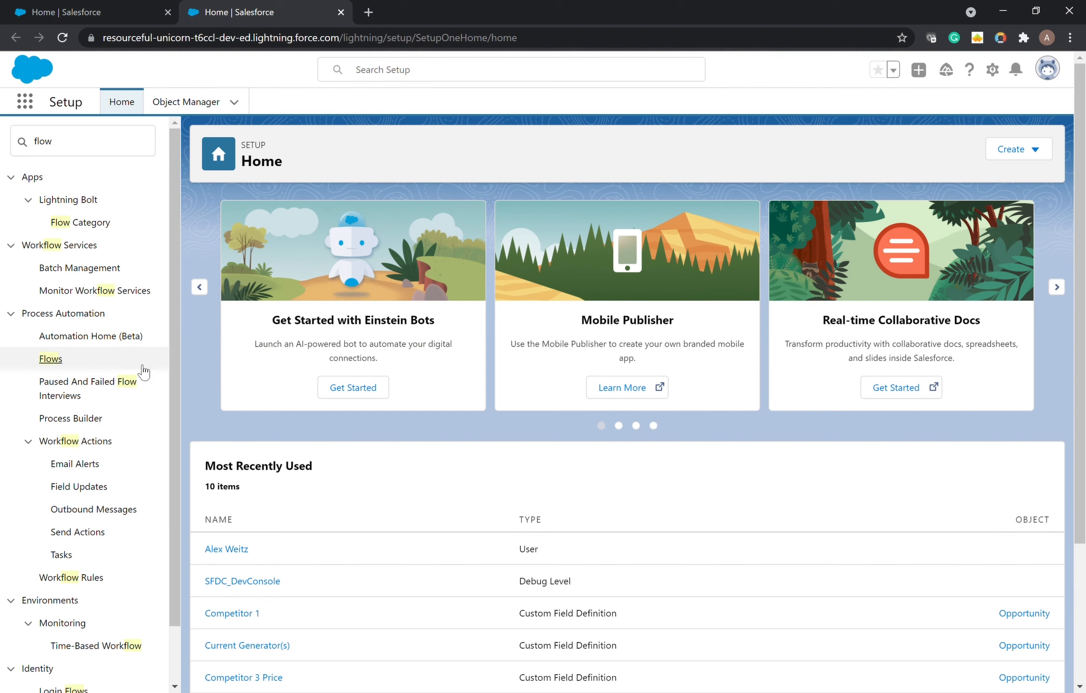
{"action": "left_click", "coordinate": [58, 362]}
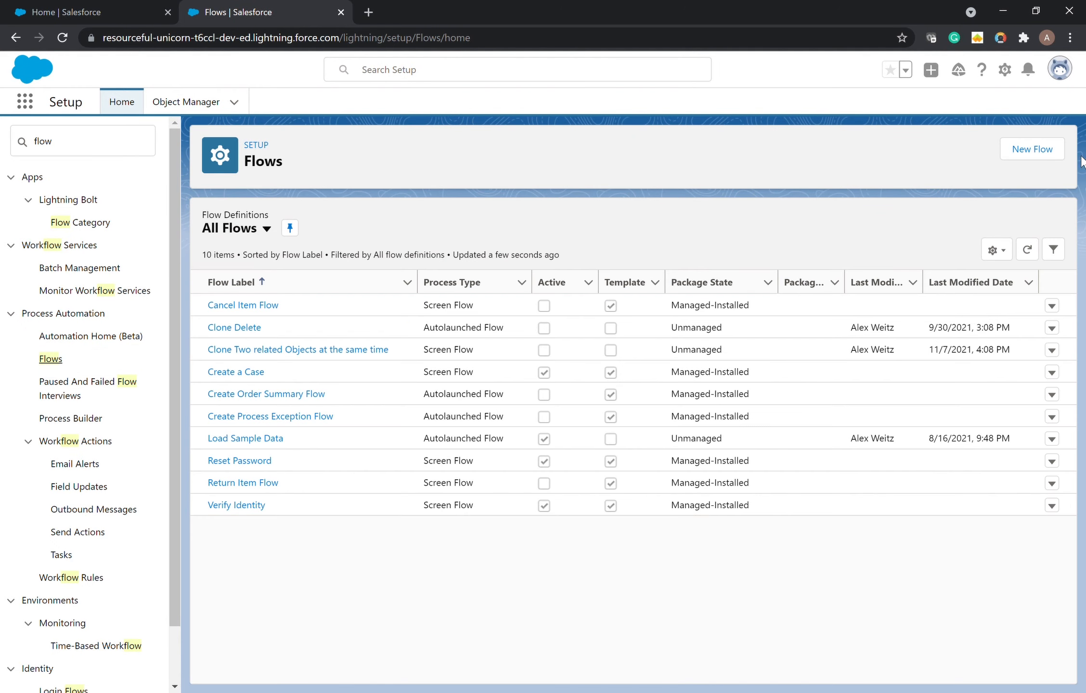
- Create a new Screen Flow using the auto-layout canvas
{"action": "left_click", "coordinate": [1034, 157]}
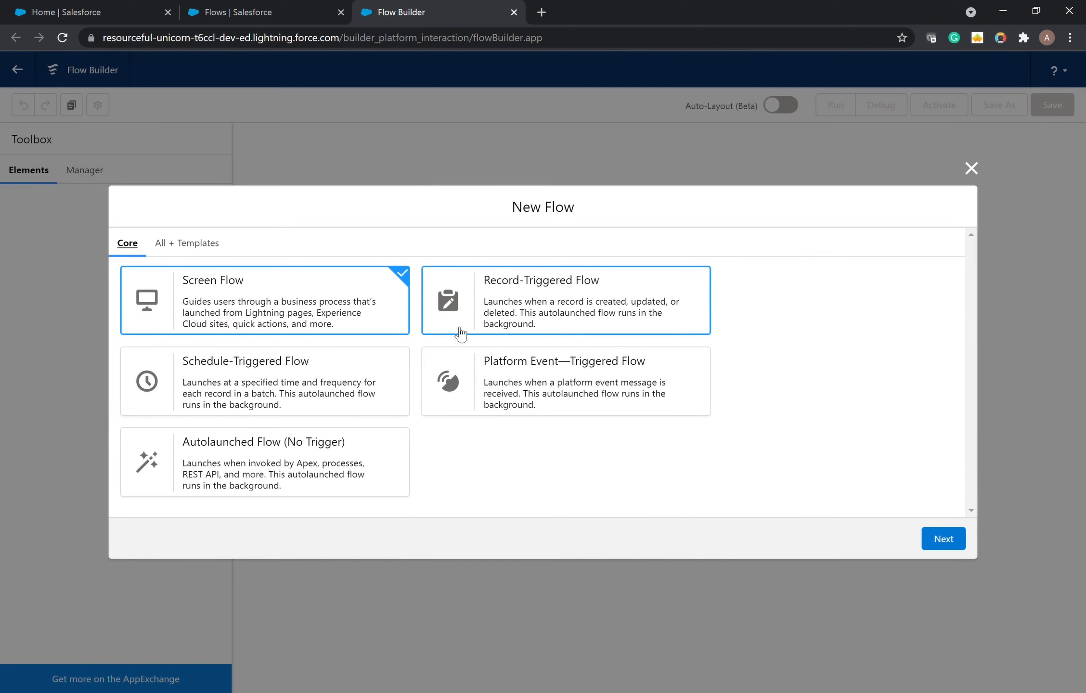
{"action": "left_click", "coordinate": [306, 290]}
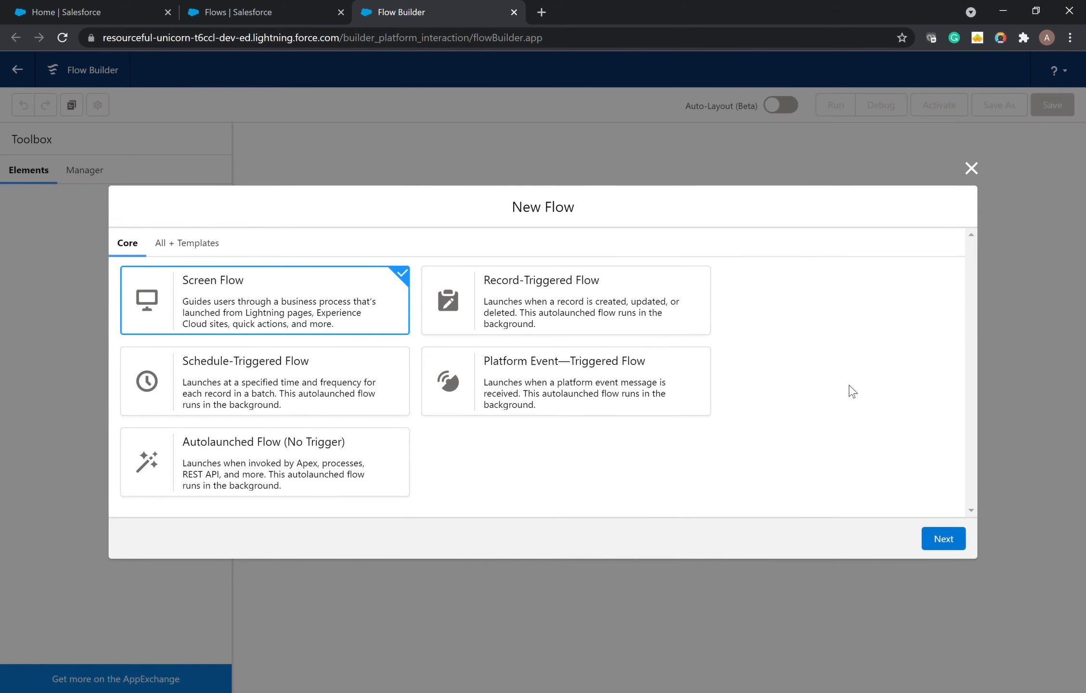
{"action": "left_click", "coordinate": [947, 535]}
{"action": "left_click", "coordinate": [698, 383]}
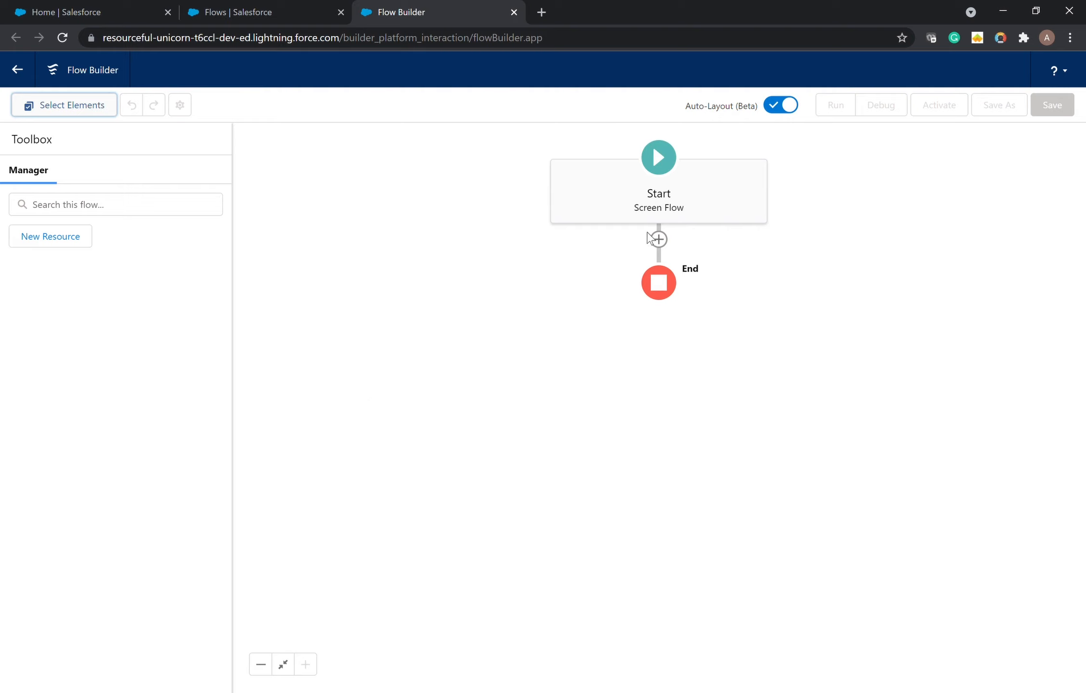
- Add a Get Records element after the flow's start, with GetAccount as its label and API name
{"action": "left_click", "coordinate": [668, 241]}
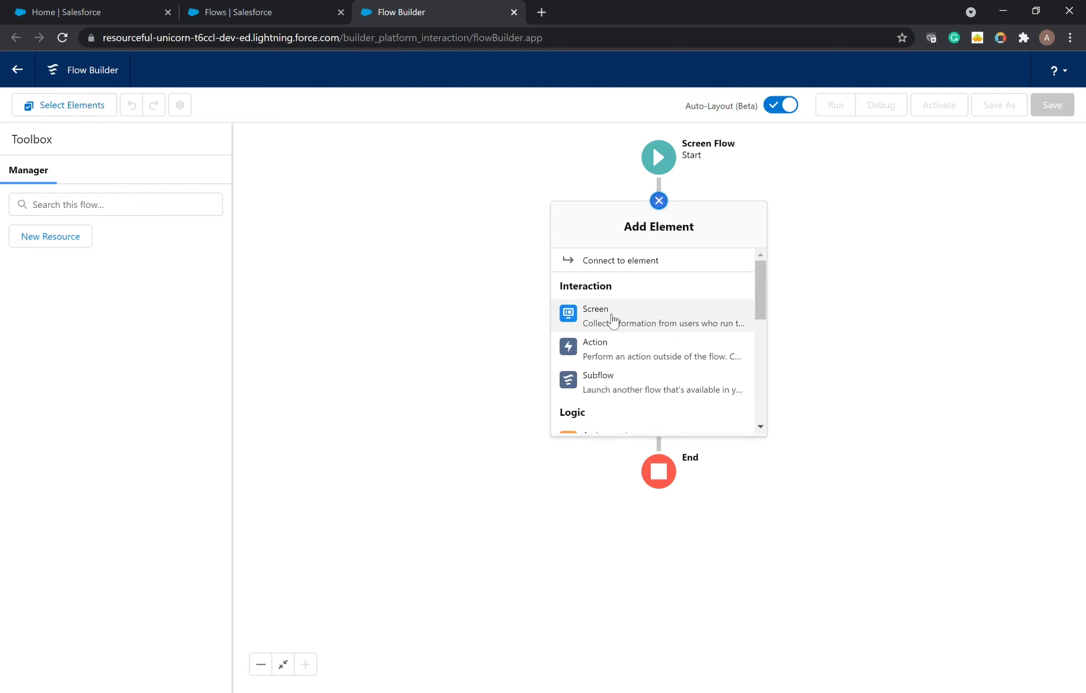
{"action": "scroll", "coordinate": [626, 350], "scroll_direction": "down", "scroll_amount": 3}
{"action": "scroll", "coordinate": [625, 351], "scroll_direction": "down", "scroll_amount": 3}
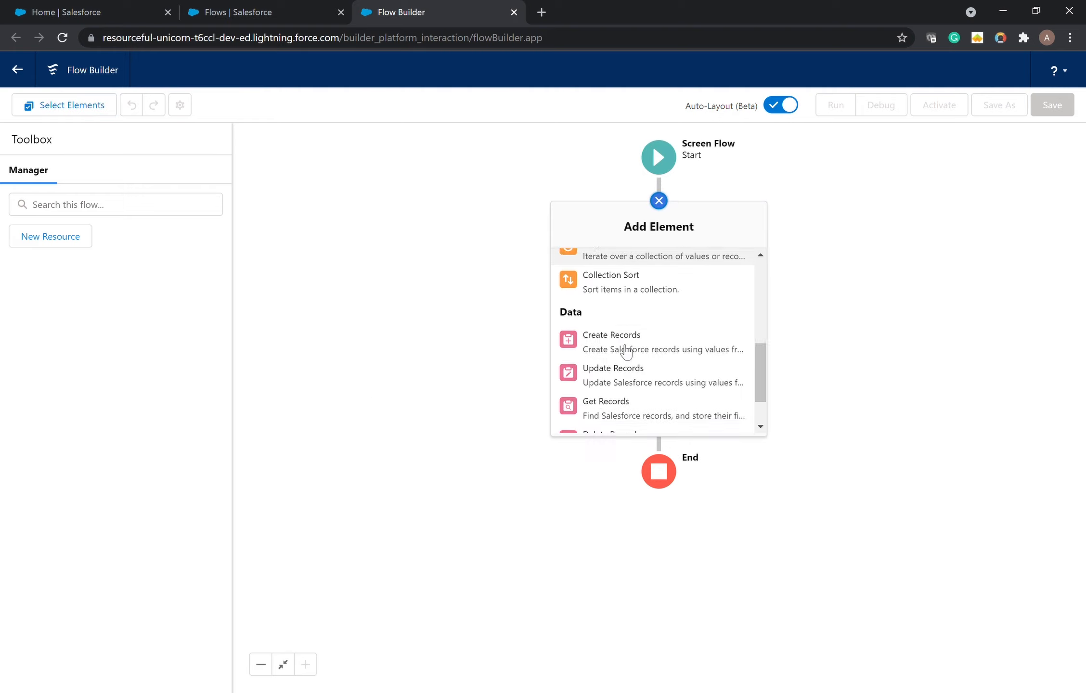
{"action": "scroll", "coordinate": [626, 351], "scroll_direction": "down", "scroll_amount": 2}
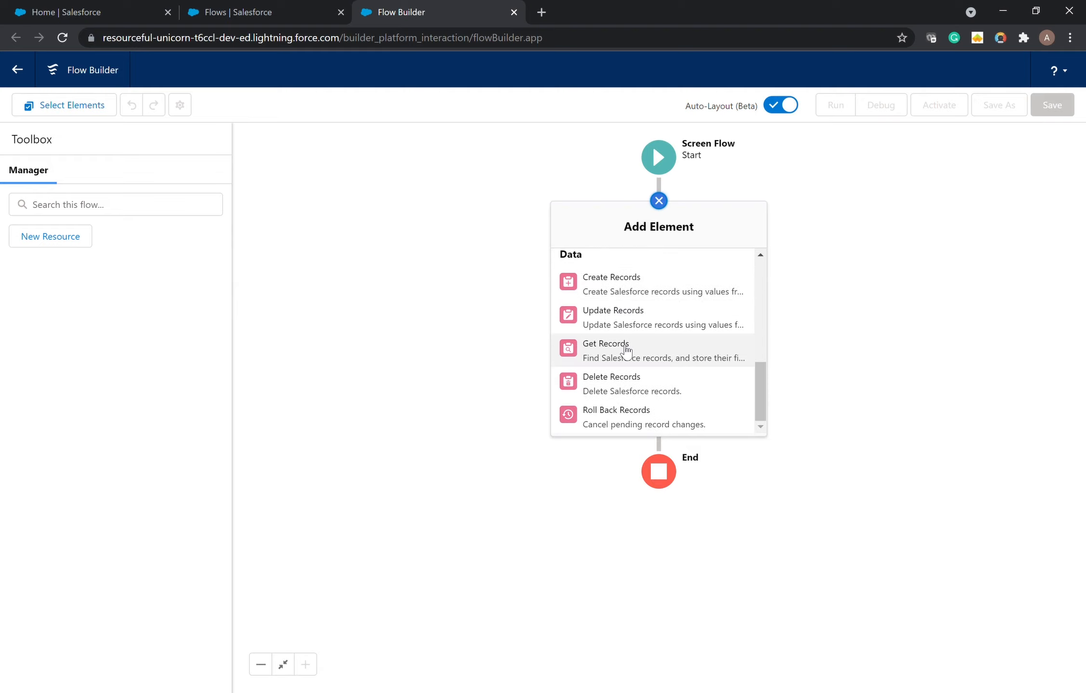
{"action": "left_click", "coordinate": [626, 352]}
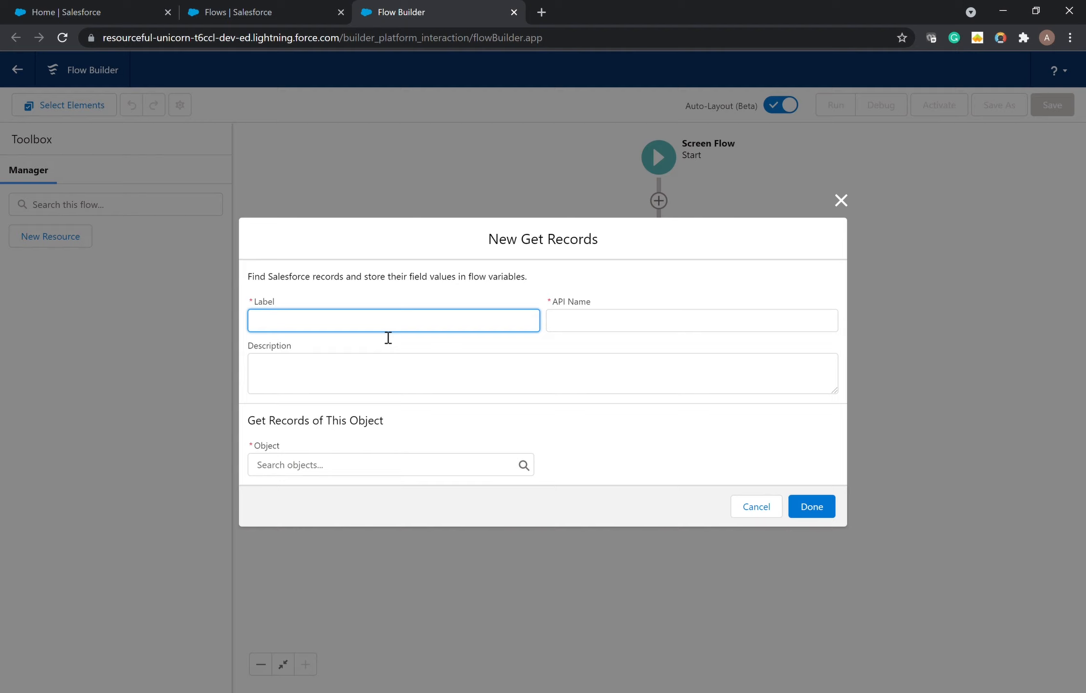
{"action": "type", "text": "Get"}
{"action": "type", "text": "Accoi"}
{"action": "type", "text": "ount"}
{"action": "left_click", "coordinate": [591, 327]}
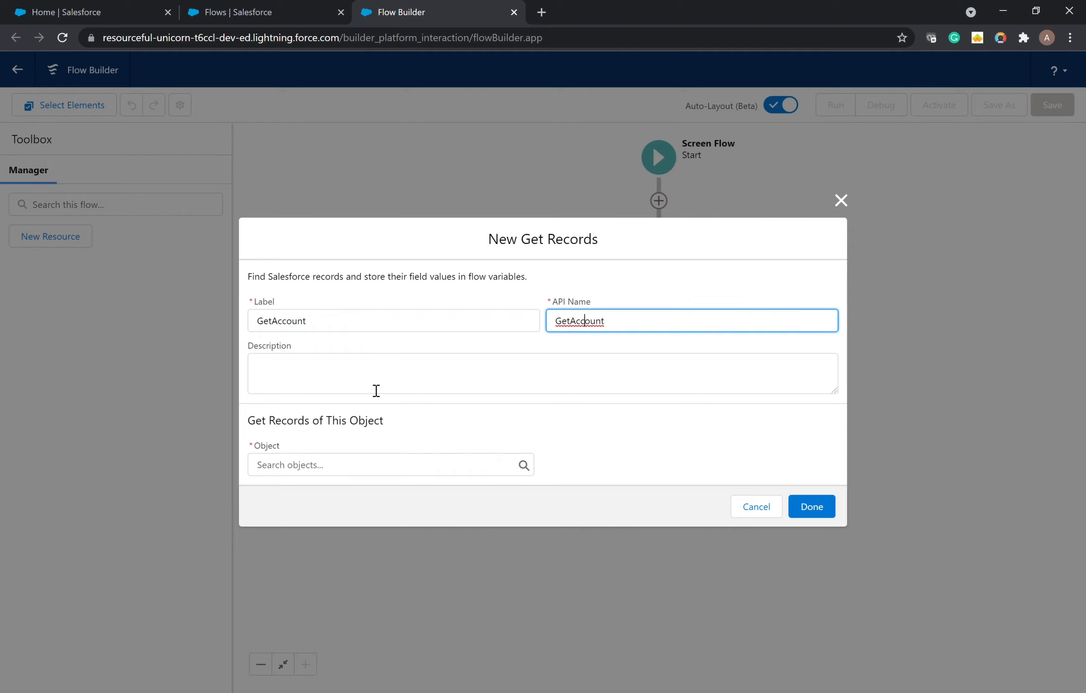
- Set GetAccount to retrieve Account records with the condition None—Get All Account Records, and finish the element
{"action": "left_click", "coordinate": [344, 463]}
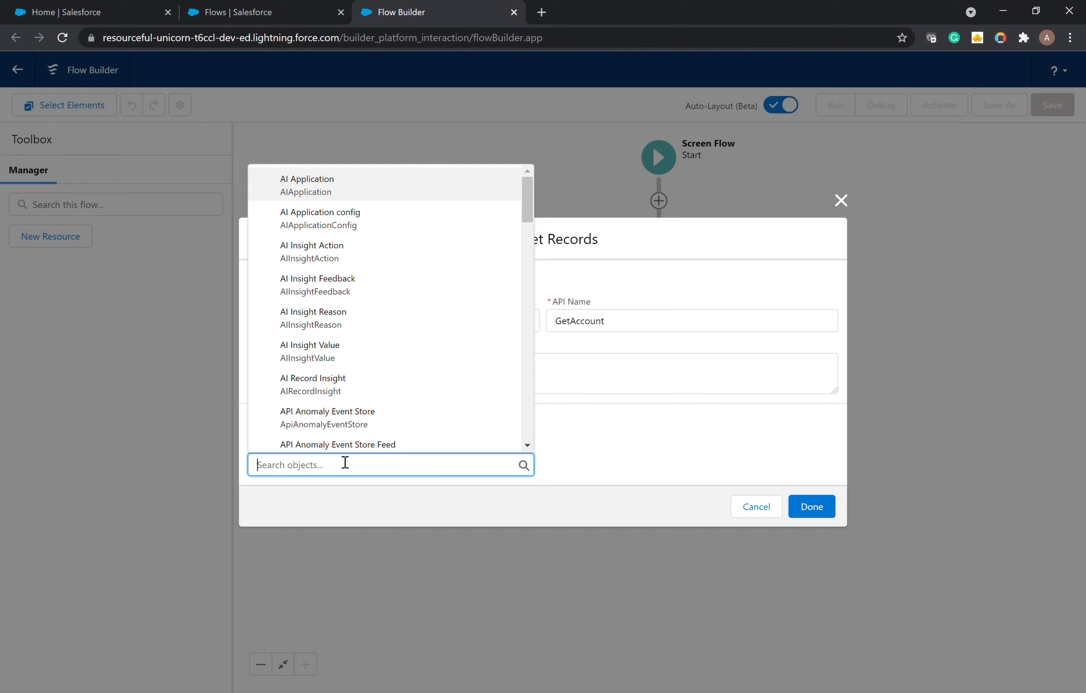
{"action": "type", "text": "account"}
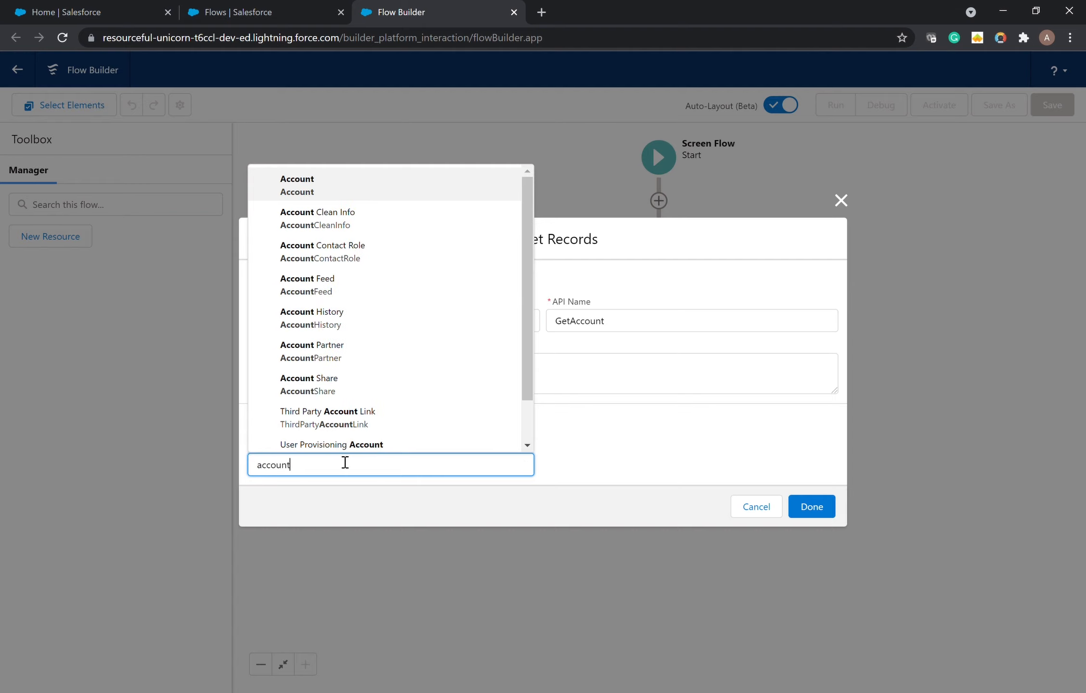
{"action": "left_click", "coordinate": [322, 188]}
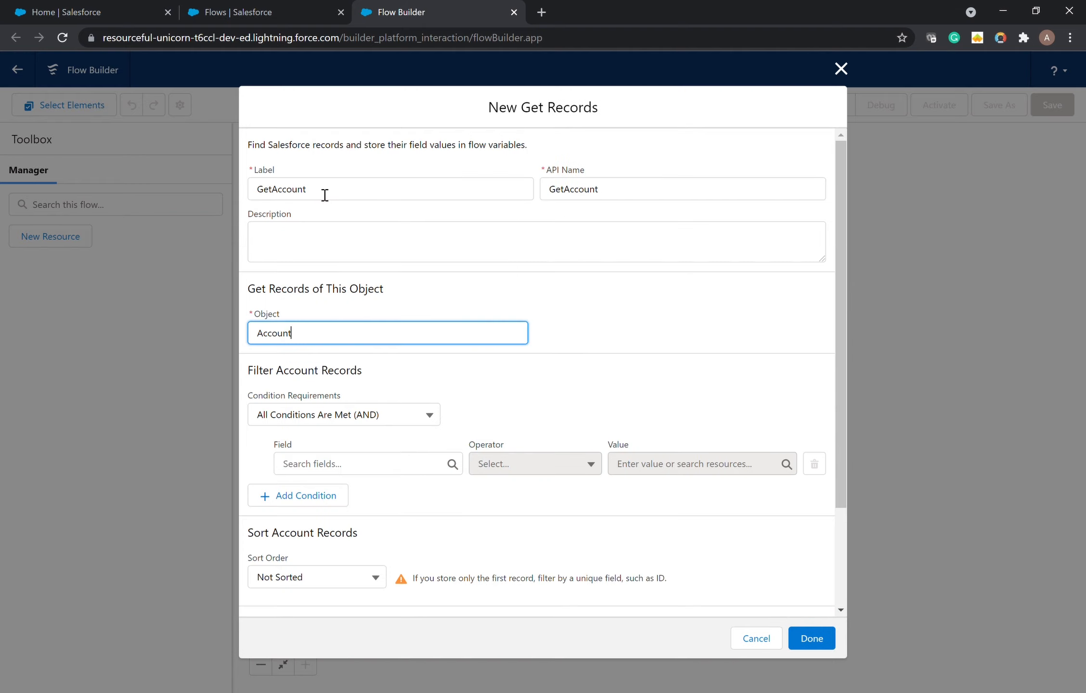
{"action": "left_click", "coordinate": [416, 417]}
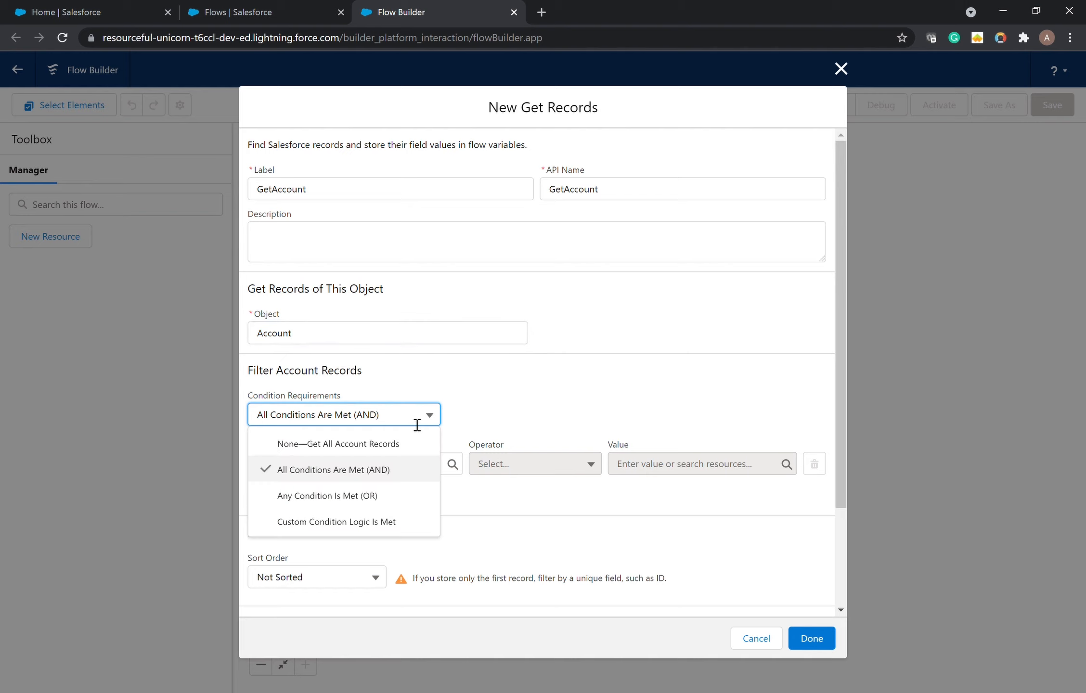
{"action": "left_click", "coordinate": [378, 445]}
{"action": "scroll", "coordinate": [582, 412], "scroll_direction": "down", "scroll_amount": 2}
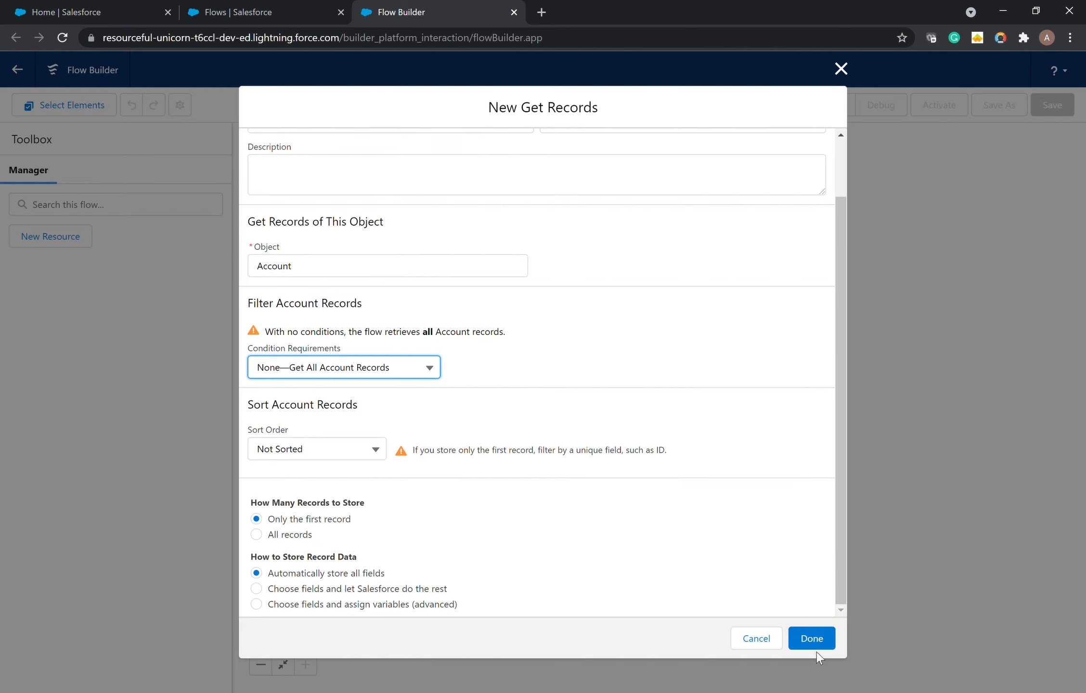
{"action": "left_click", "coordinate": [820, 635]}
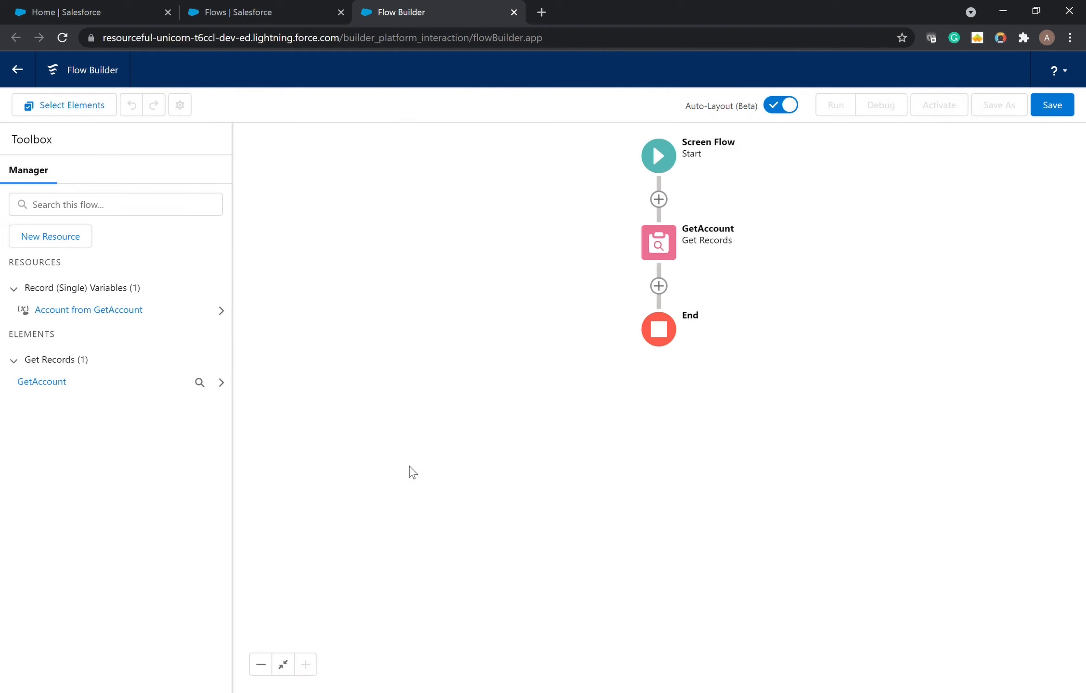
- Add an Assignment element after GetAccount, with StoreAccountVar as its label and API name
{"action": "left_click", "coordinate": [663, 289]}
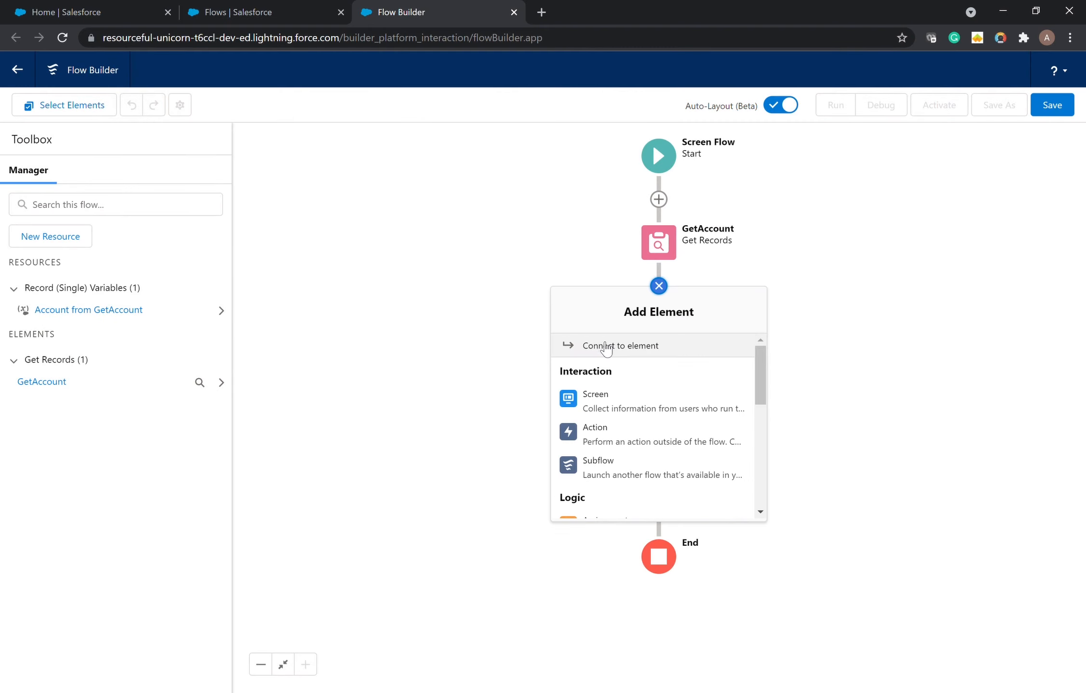
{"action": "scroll", "coordinate": [636, 459], "scroll_direction": "down", "scroll_amount": 2}
{"action": "left_click", "coordinate": [635, 453]}
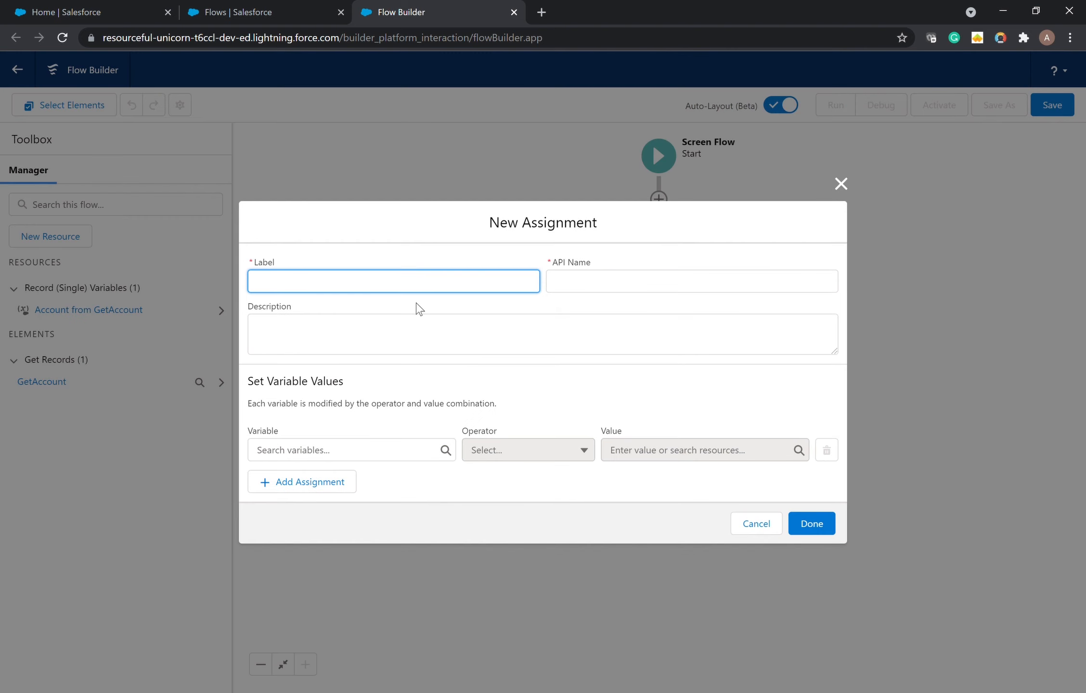
{"action": "type", "text": "StoreAccountVar"}
{"action": "key", "text": "Tab"}
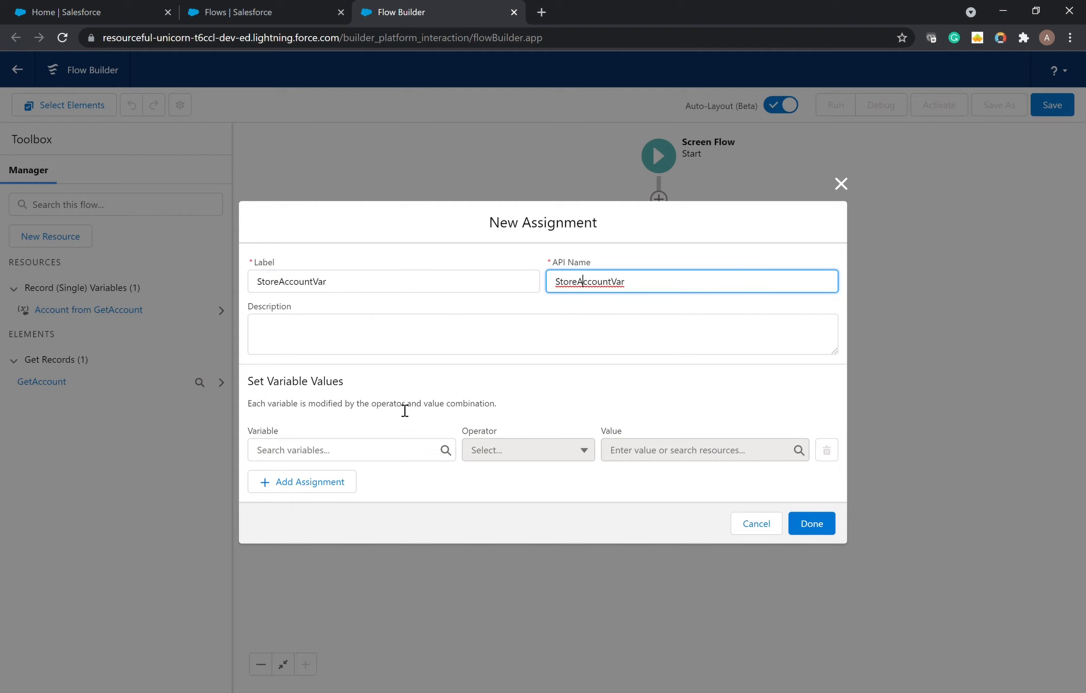
- Start a new Variable resource for the assignment's variable and give it the API name AccountVar
{"action": "left_click", "coordinate": [316, 457]}
{"action": "left_click", "coordinate": [327, 478]}
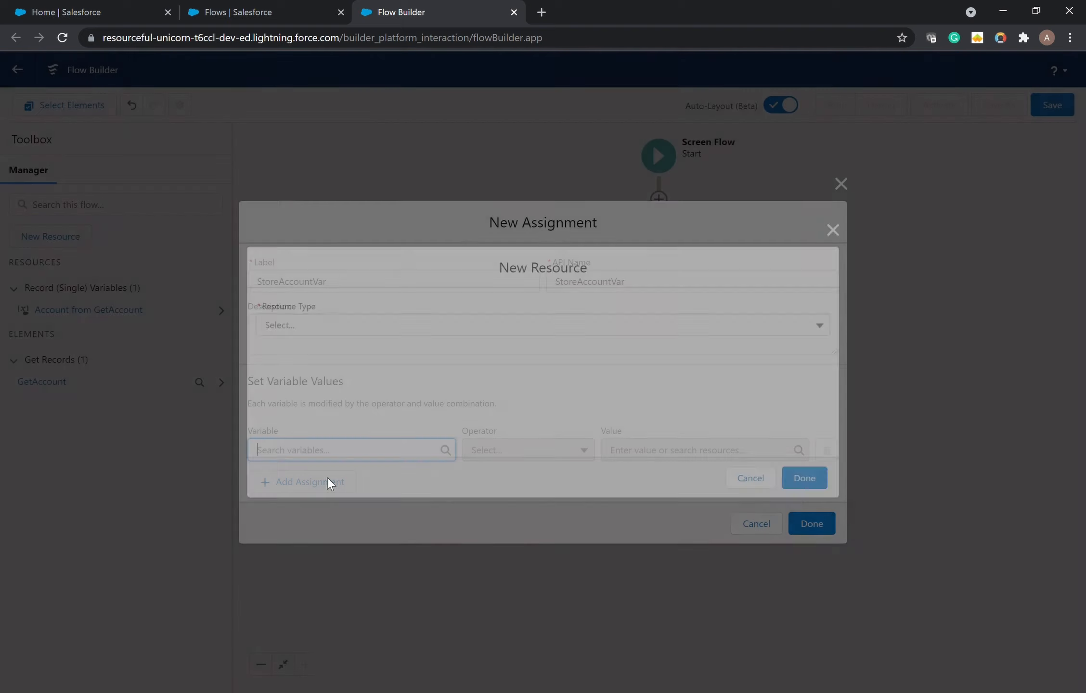
{"action": "left_click", "coordinate": [317, 354]}
{"action": "left_click", "coordinate": [319, 361]}
{"action": "type", "text": "StoreAccount"}
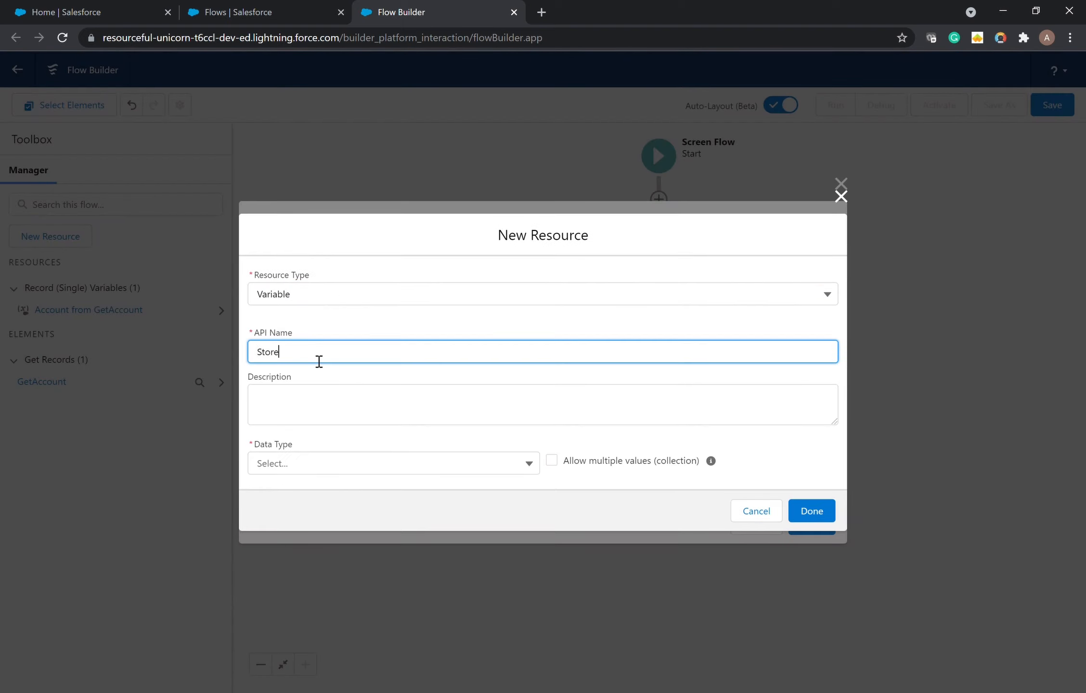
{"action": "key", "text": "BackSpace"}
{"action": "key", "text": "BackSpace"}
{"action": "key", "text": "BackSpace"}
{"action": "key", "text": "BackSpace"}
{"action": "key", "text": "BackSpace"}
{"action": "key", "text": "BackSpace"}
{"action": "key", "text": "BackSpace"}
{"action": "key", "text": "BackSpace"}
{"action": "key", "text": "BackSpace"}
{"action": "key", "text": "BackSpace"}
{"action": "key", "text": "BackSpace"}
{"action": "key", "text": "BackSpace"}
{"action": "type", "text": "AccountVar"}
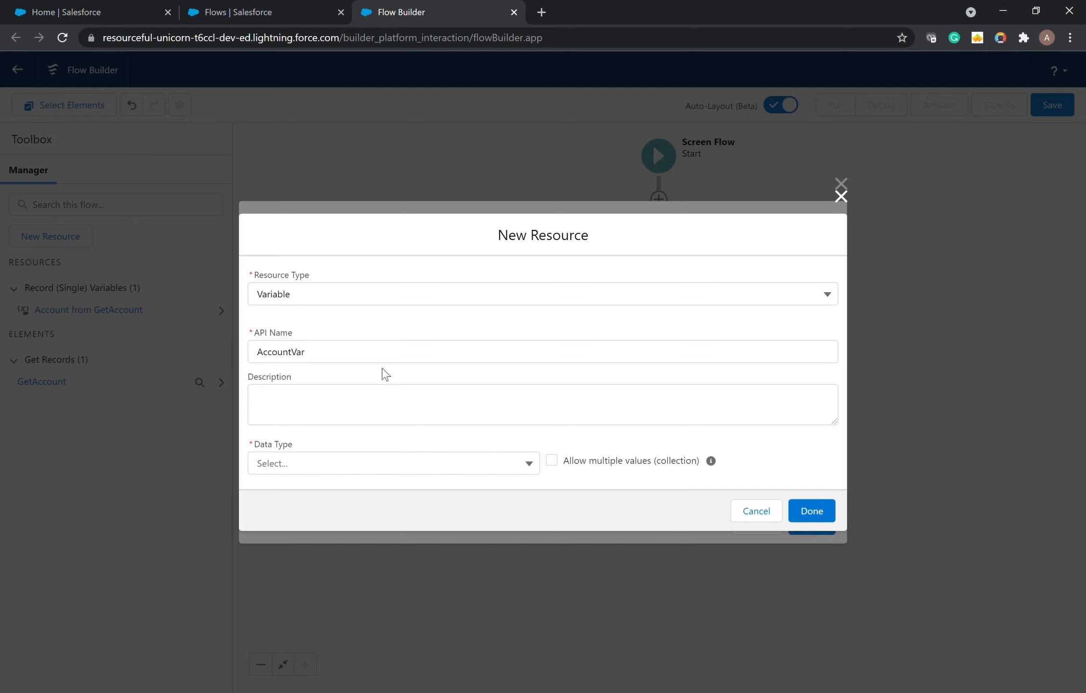
- Set AccountVar's data type to Record and its object to Account, and finish the variable
{"action": "left_click", "coordinate": [337, 469]}
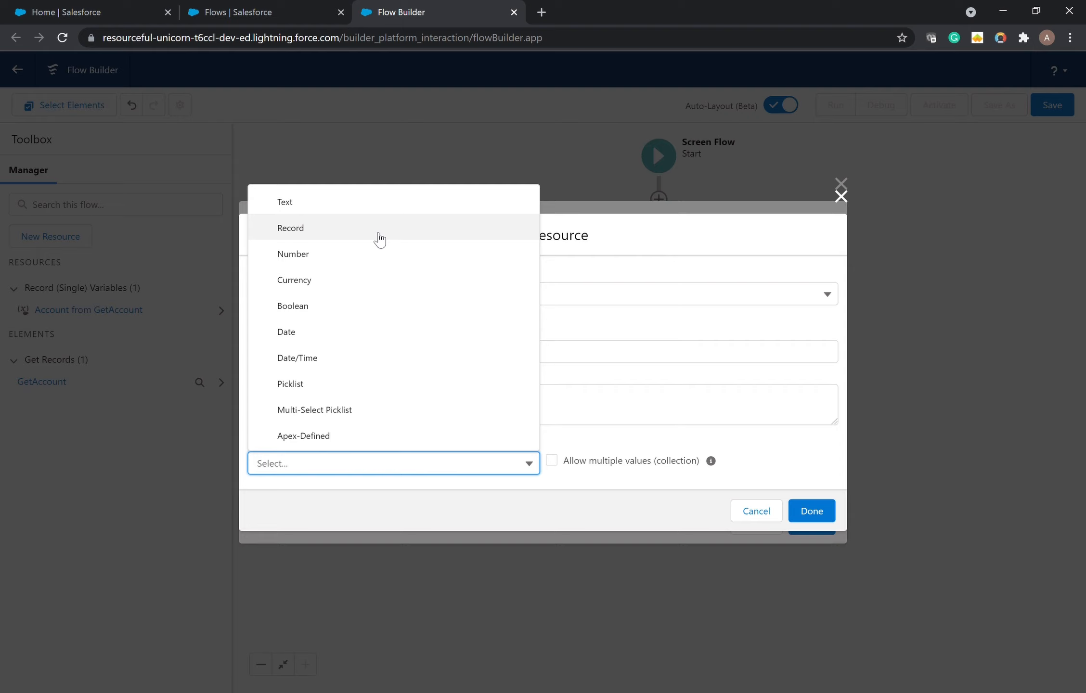
{"action": "left_click", "coordinate": [379, 239]}
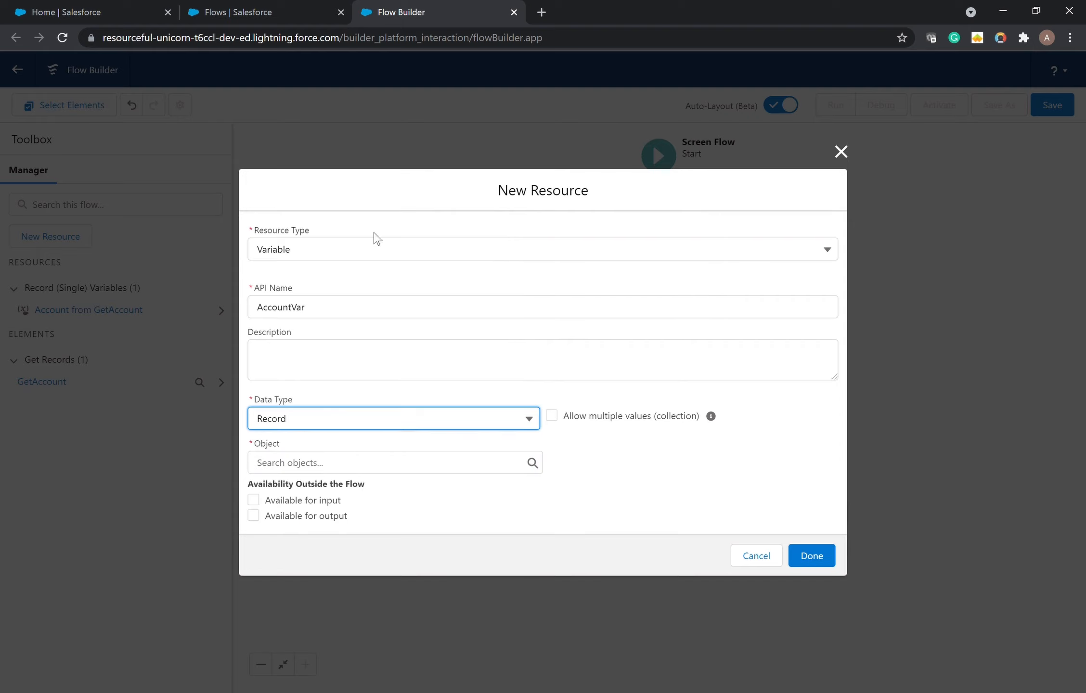
{"action": "left_click", "coordinate": [628, 480]}
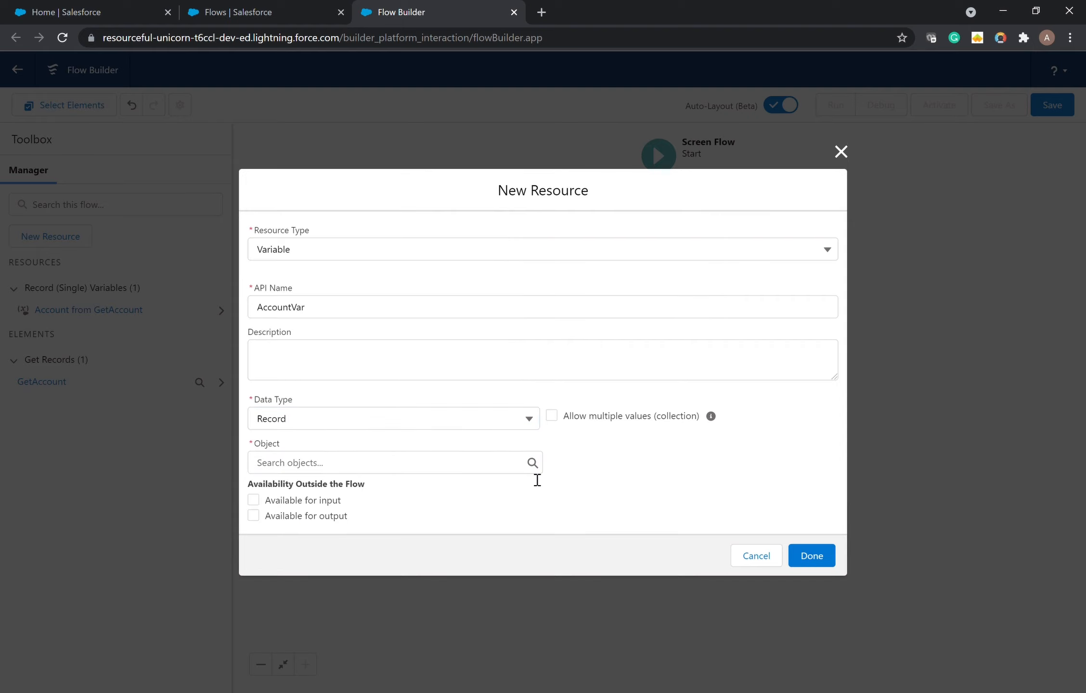
{"action": "left_click", "coordinate": [385, 456]}
{"action": "type", "text": "a"}
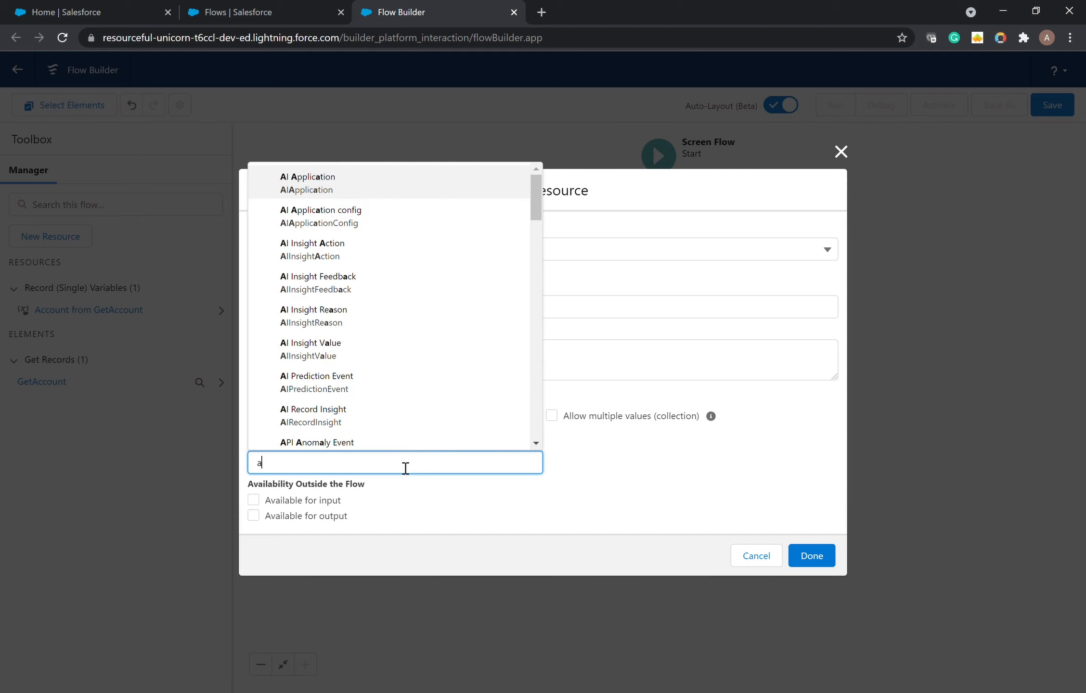
{"action": "type", "text": "ccount"}
{"action": "left_click", "coordinate": [405, 183]}
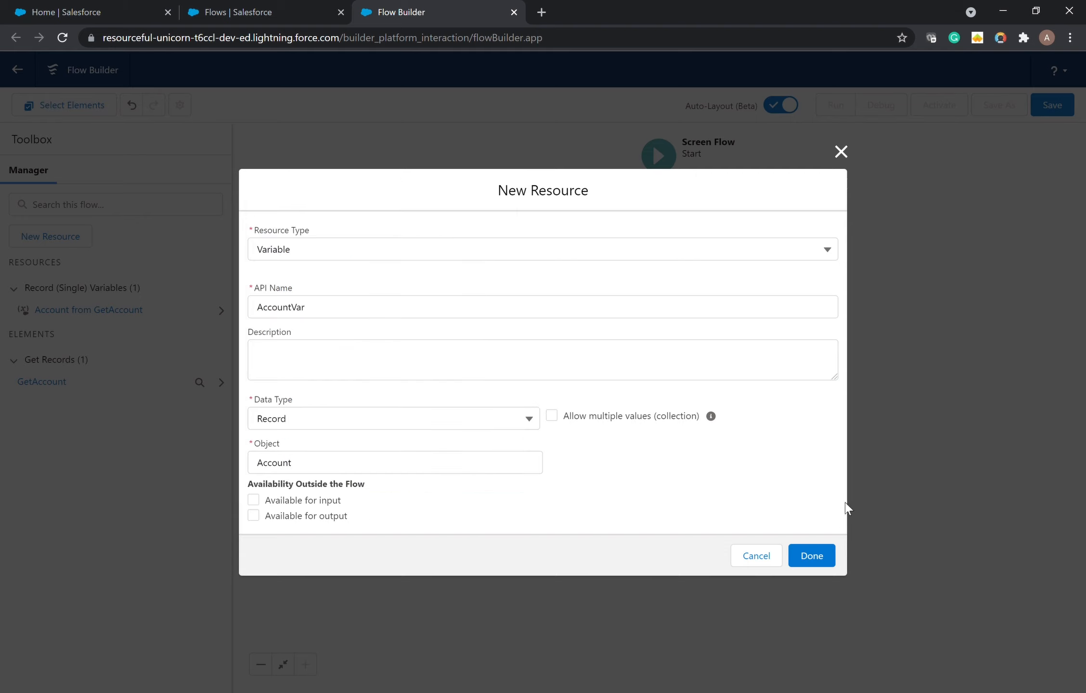
{"action": "left_click", "coordinate": [805, 555]}
- Set the assignment's value for AccountVar to Account from GetAccount, and finish the StoreAccountVar element
{"action": "left_click", "coordinate": [697, 452]}
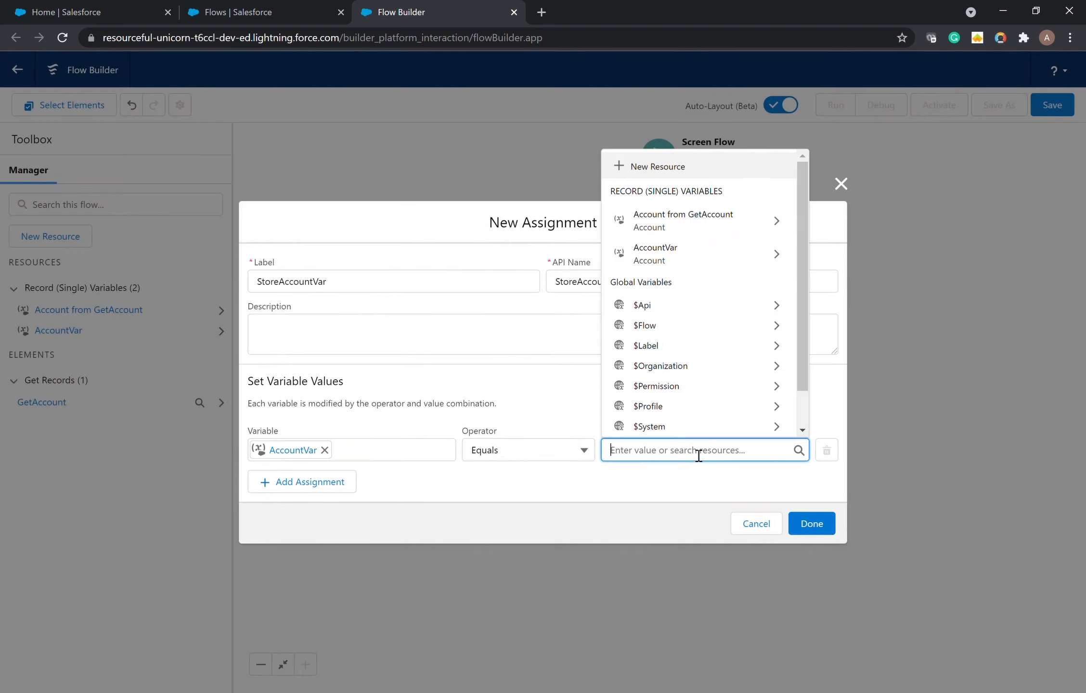
{"action": "type", "text": "get"}
{"action": "left_click", "coordinate": [706, 422]}
{"action": "key", "text": "BackSpace"}
{"action": "left_click", "coordinate": [784, 384]}
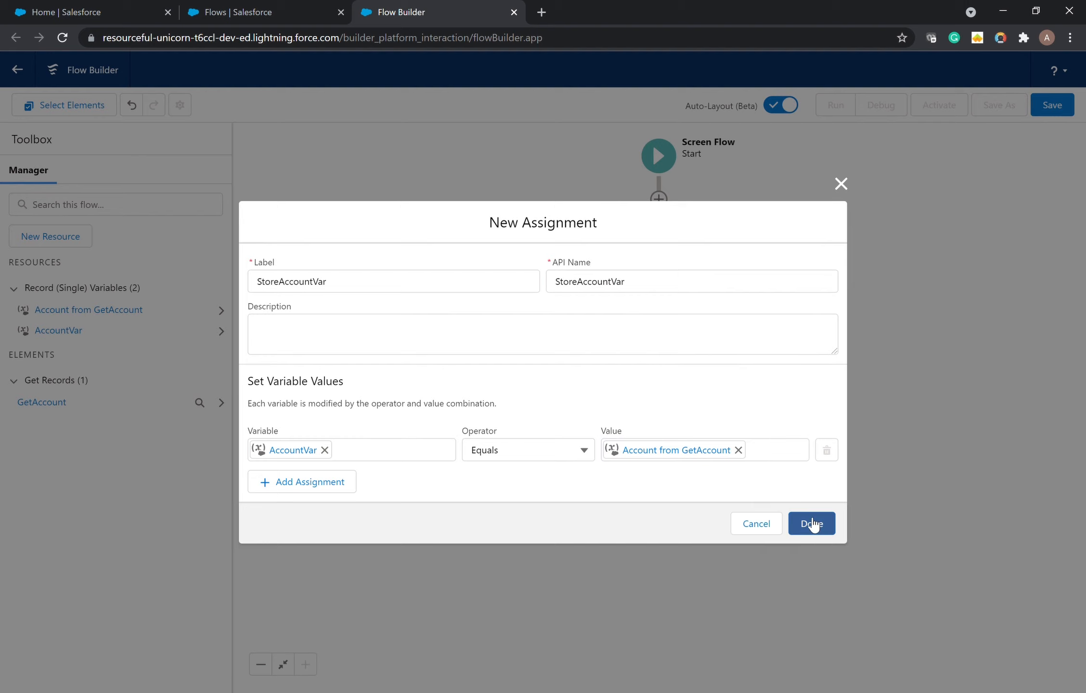
{"action": "left_click", "coordinate": [811, 524]}
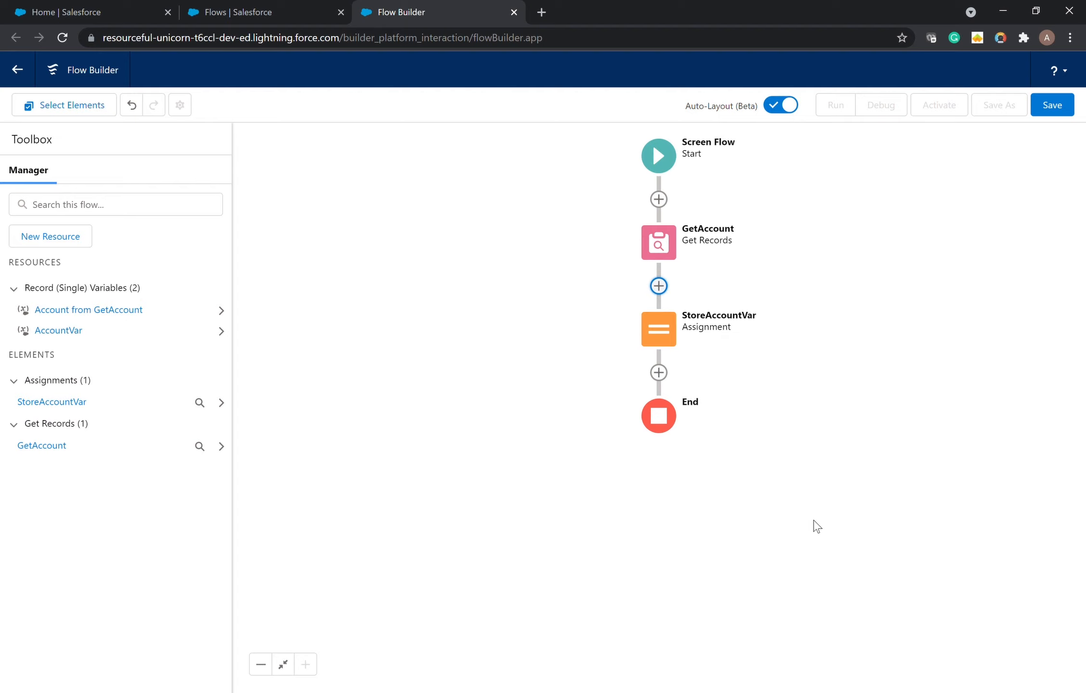
- Add a Get Records element after StoreAccountVar, with GetOppRecords as its label and API name
{"action": "left_click", "coordinate": [658, 372]}
{"action": "scroll", "coordinate": [645, 548], "scroll_direction": "down", "scroll_amount": 3}
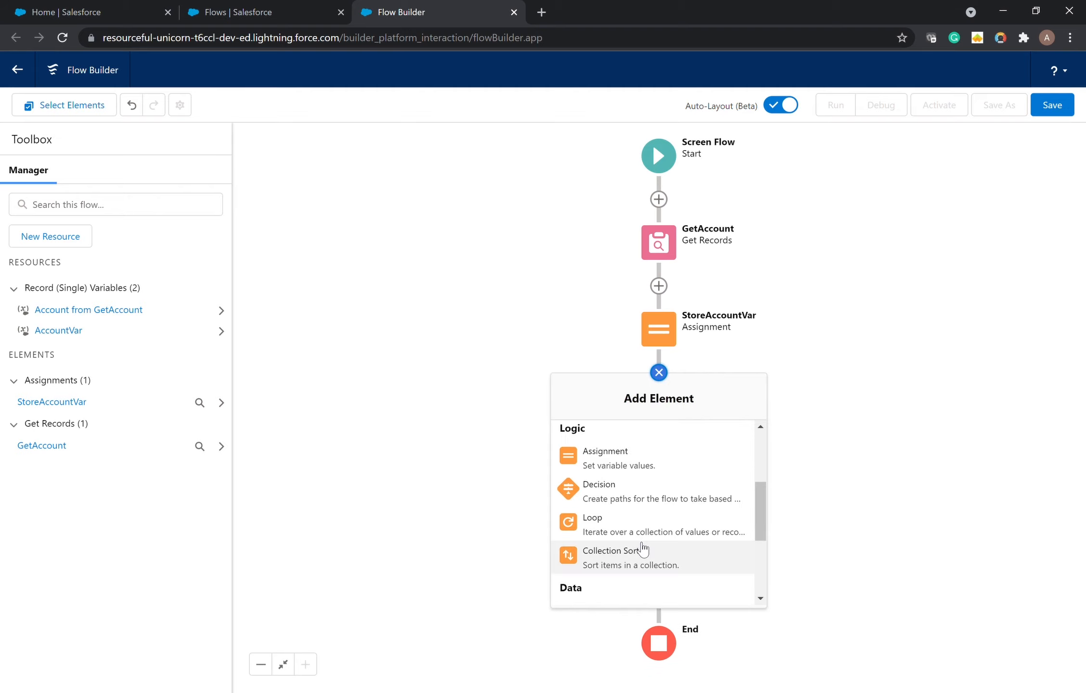
{"action": "scroll", "coordinate": [642, 549], "scroll_direction": "down", "scroll_amount": 2}
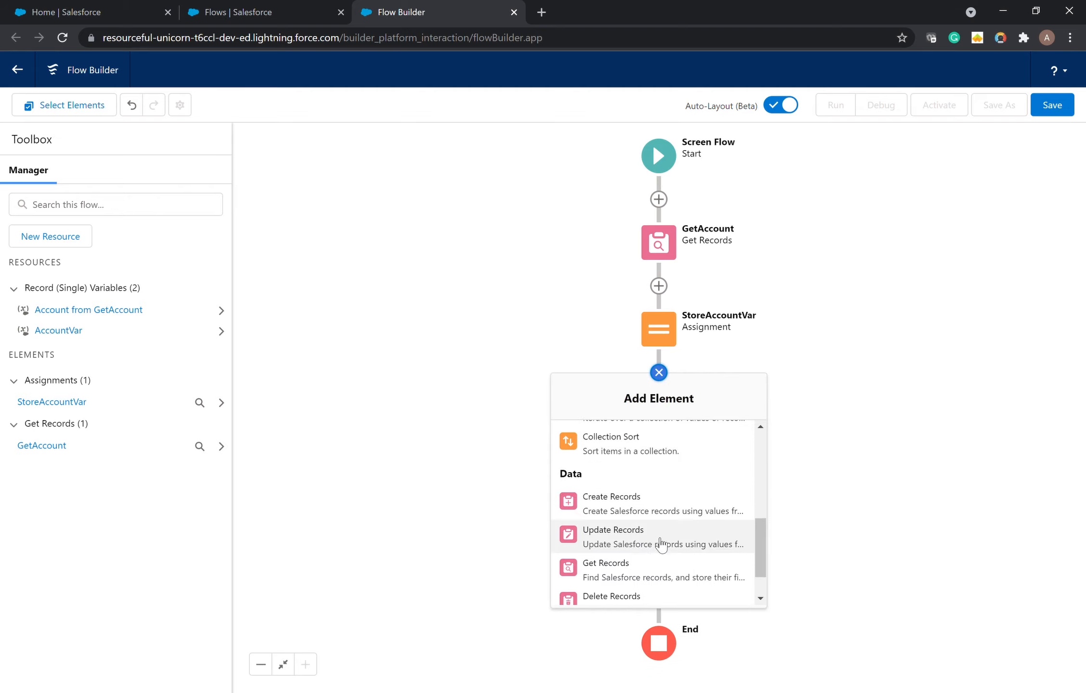
{"action": "scroll", "coordinate": [660, 544], "scroll_direction": "down", "scroll_amount": 1}
{"action": "left_click", "coordinate": [660, 535]}
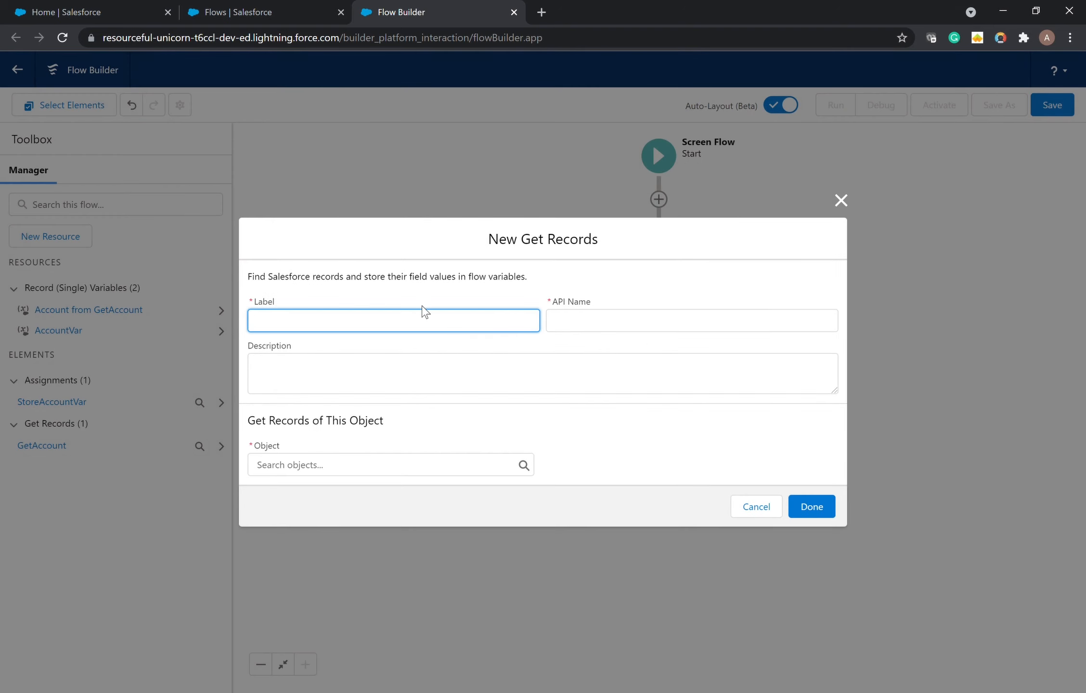
{"action": "type", "text": "GetOppRecords"}
{"action": "left_click", "coordinate": [562, 326]}
- Set the object of the GetOppRecords element to Opportunity
{"action": "left_click", "coordinate": [369, 465]}
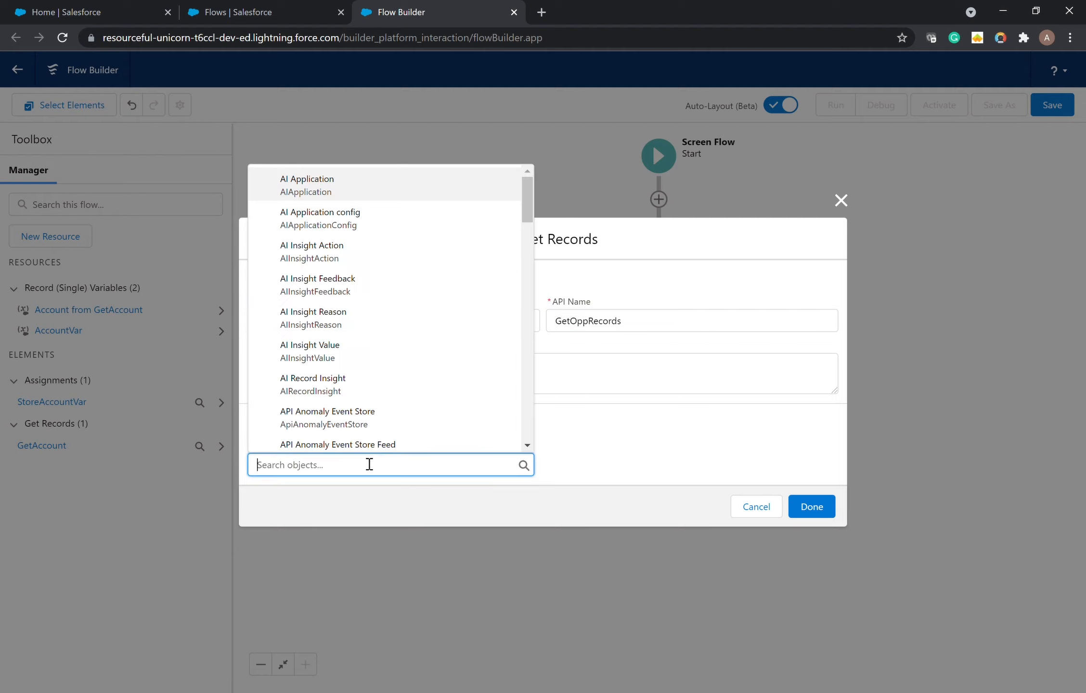
{"action": "type", "text": "opp"}
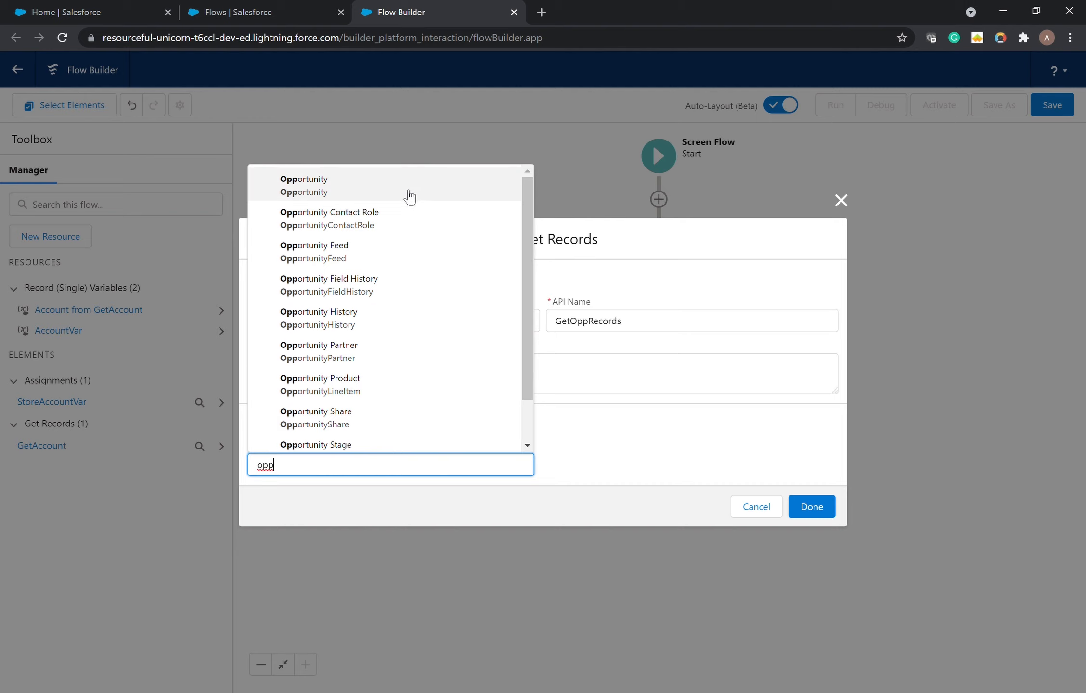
{"action": "left_click", "coordinate": [410, 196]}
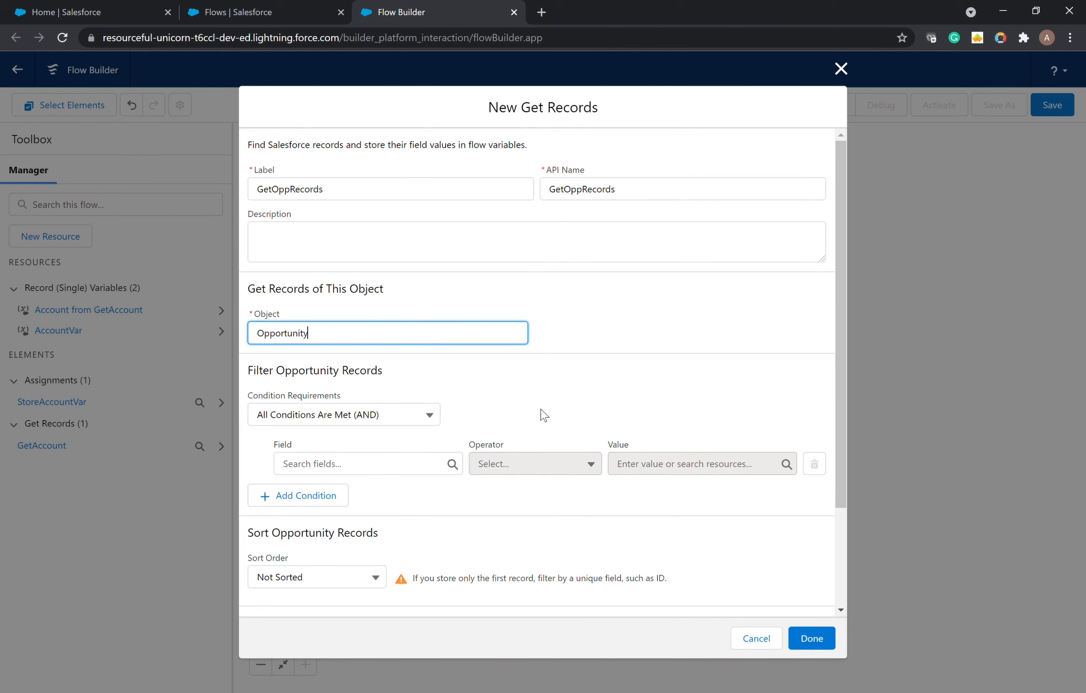
- Filter the Opportunity records by the condition AccountId Equals the Id field of Account from GetAccount
{"action": "left_click", "coordinate": [387, 462]}
{"action": "type", "text": "accoun"}
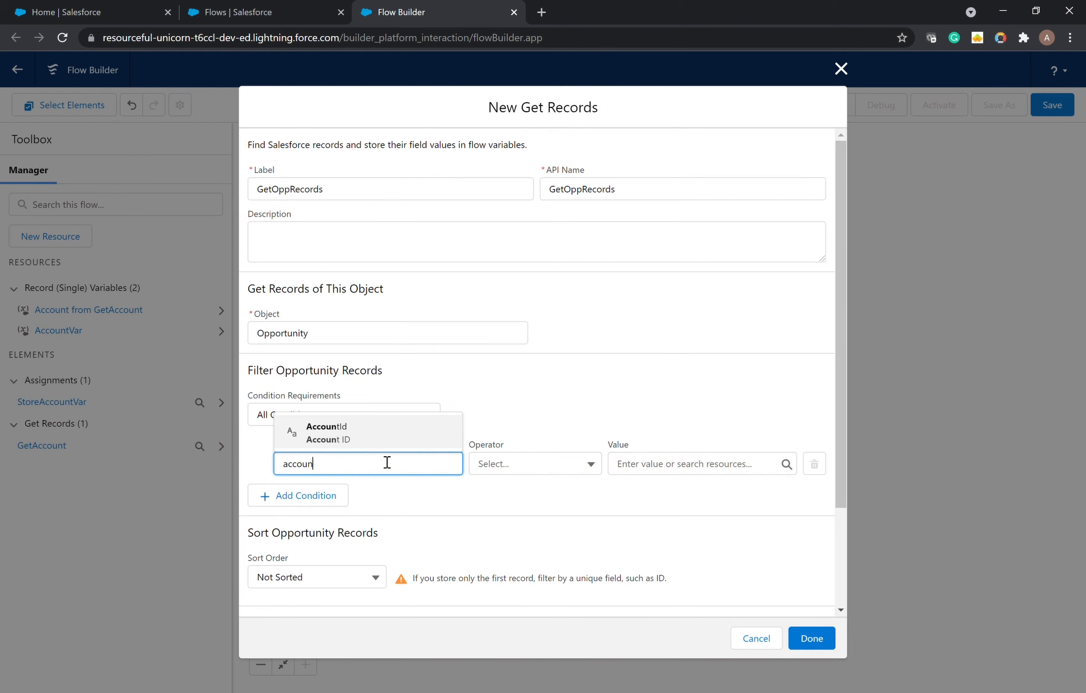
{"action": "type", "text": "t"}
{"action": "left_click", "coordinate": [408, 431]}
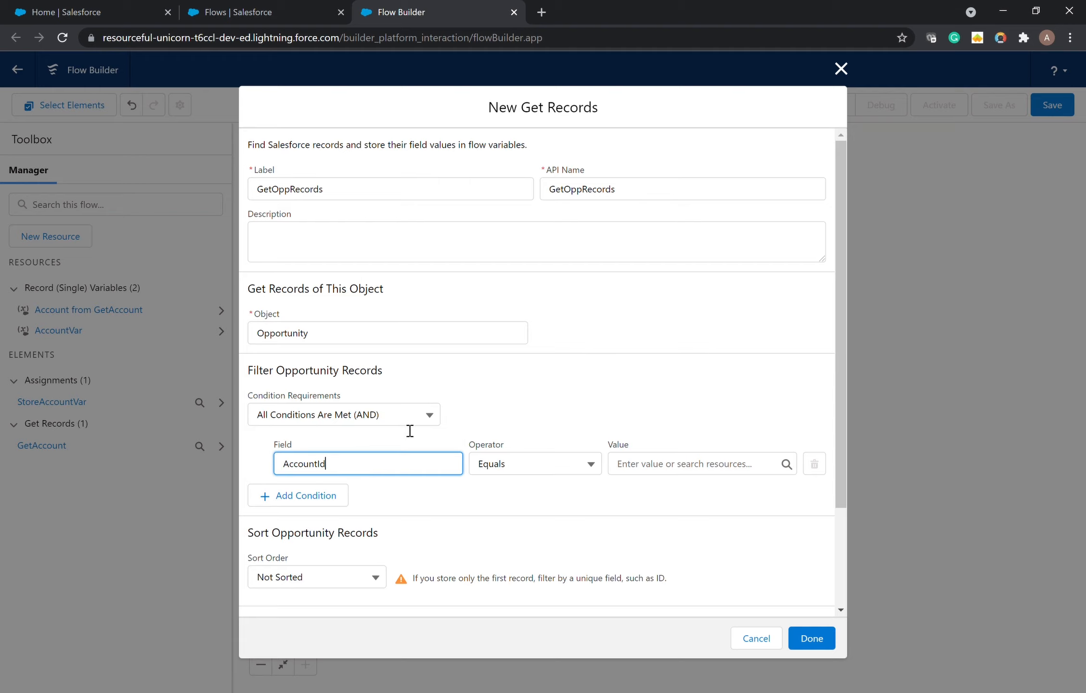
{"action": "left_click", "coordinate": [706, 476]}
{"action": "type", "text": "get"}
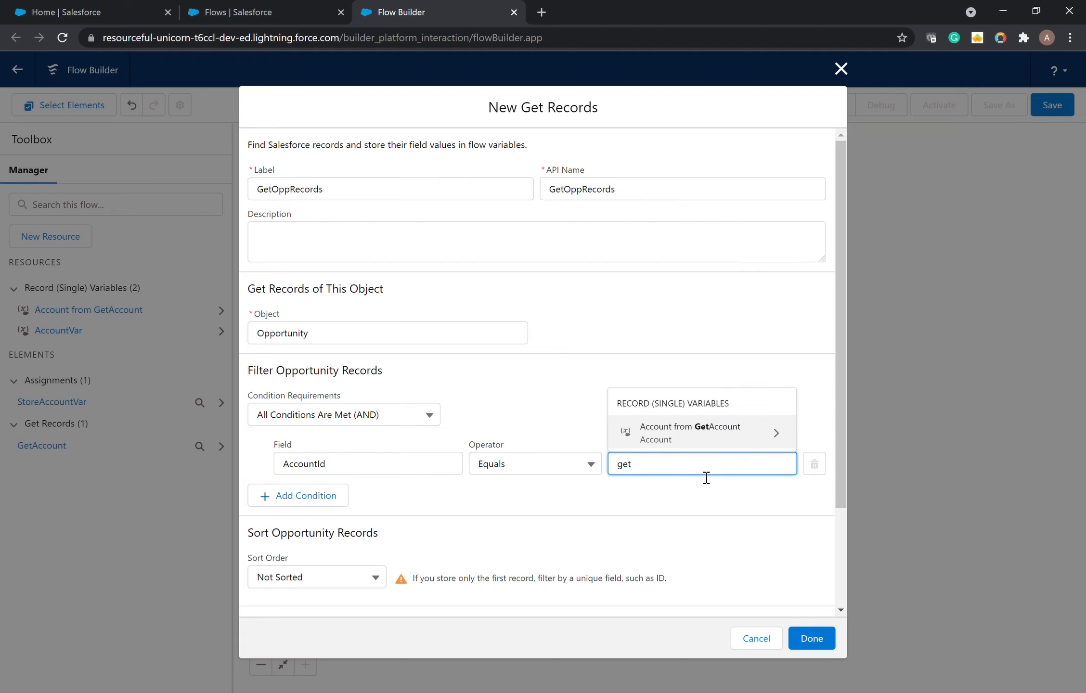
{"action": "left_click", "coordinate": [706, 436]}
{"action": "type", "text": "i"}
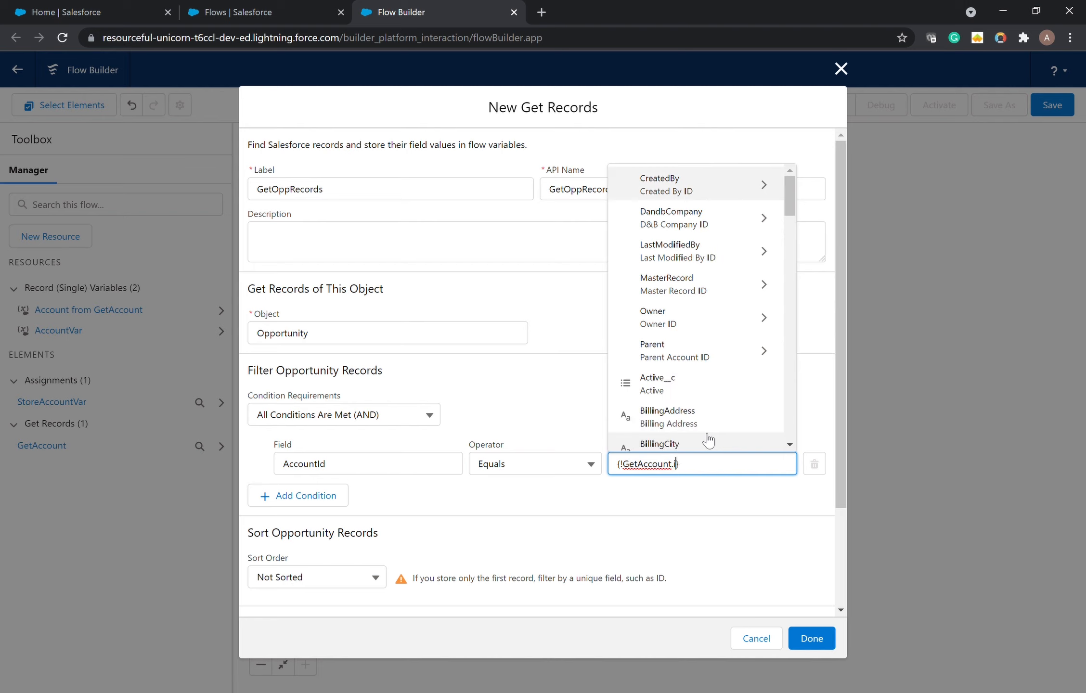
{"action": "type", "text": "d"}
{"action": "scroll", "coordinate": [703, 395], "scroll_direction": "down", "scroll_amount": 3}
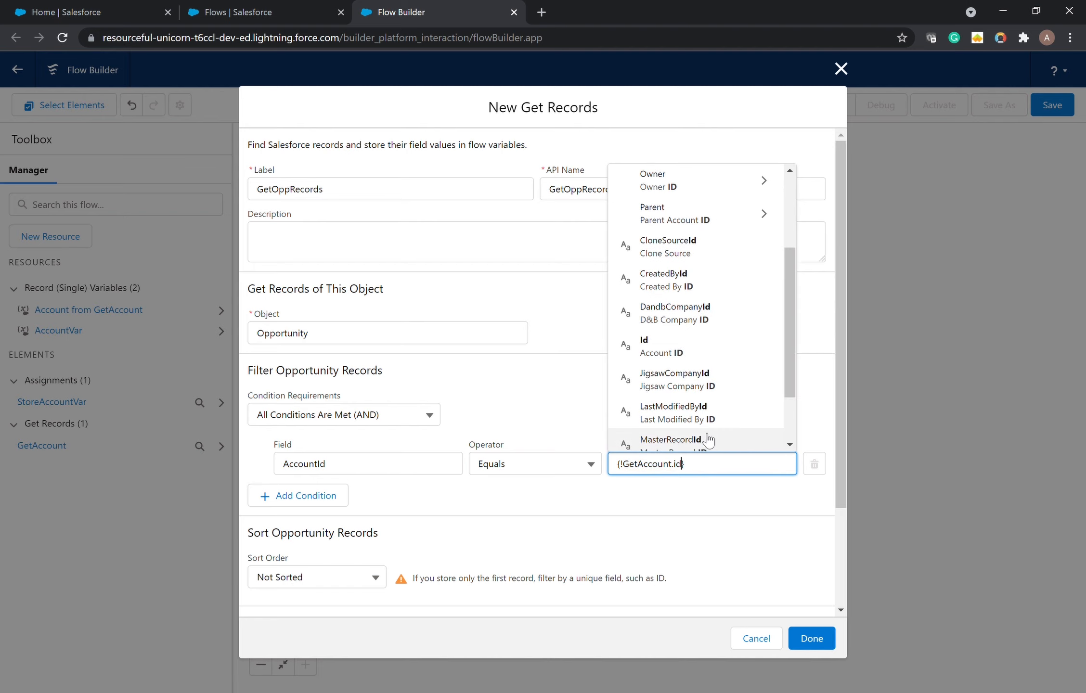
{"action": "left_click", "coordinate": [698, 360]}
- Set GetOppRecords to store all records, and finish the element
{"action": "scroll", "coordinate": [702, 601], "scroll_direction": "down", "scroll_amount": 3}
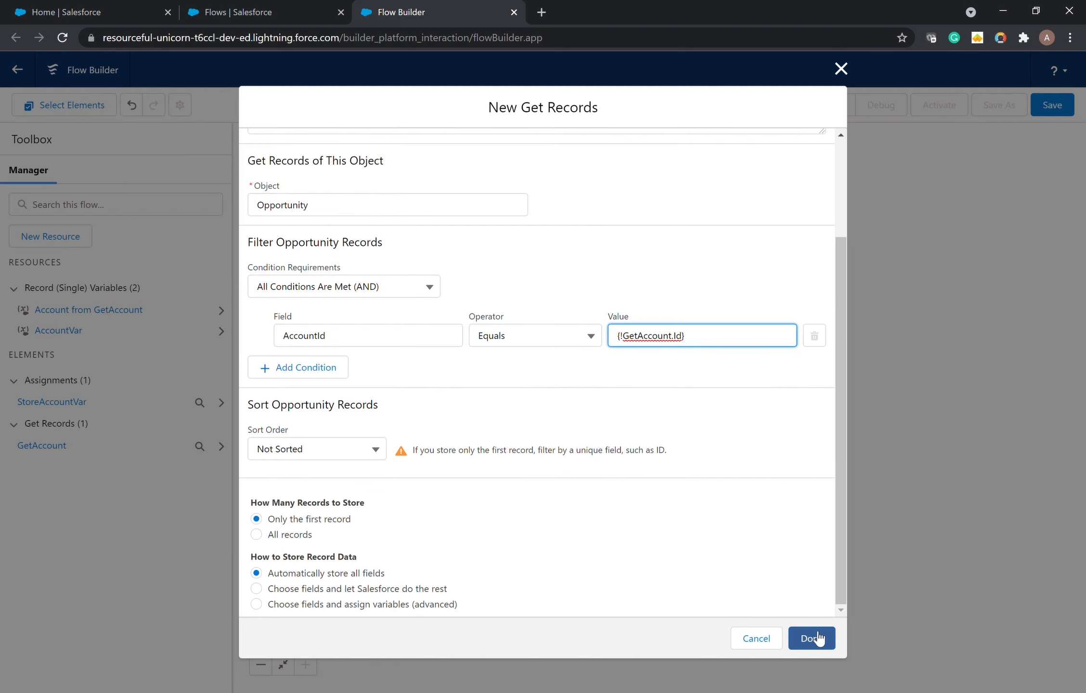
{"action": "left_click", "coordinate": [299, 534]}
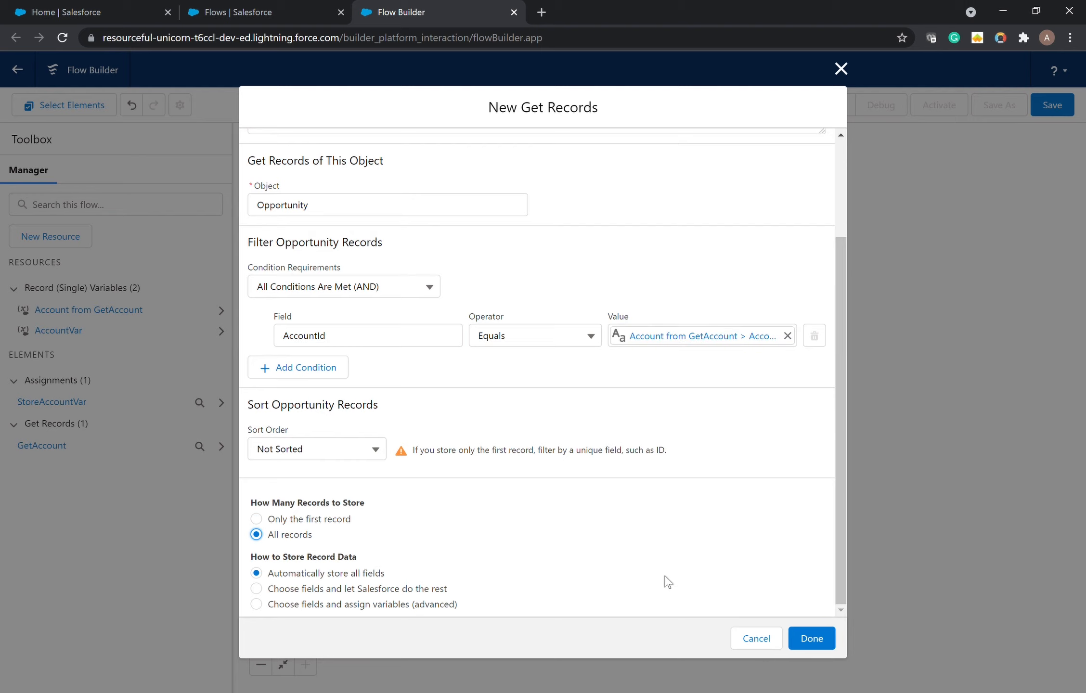
{"action": "left_click", "coordinate": [811, 640]}
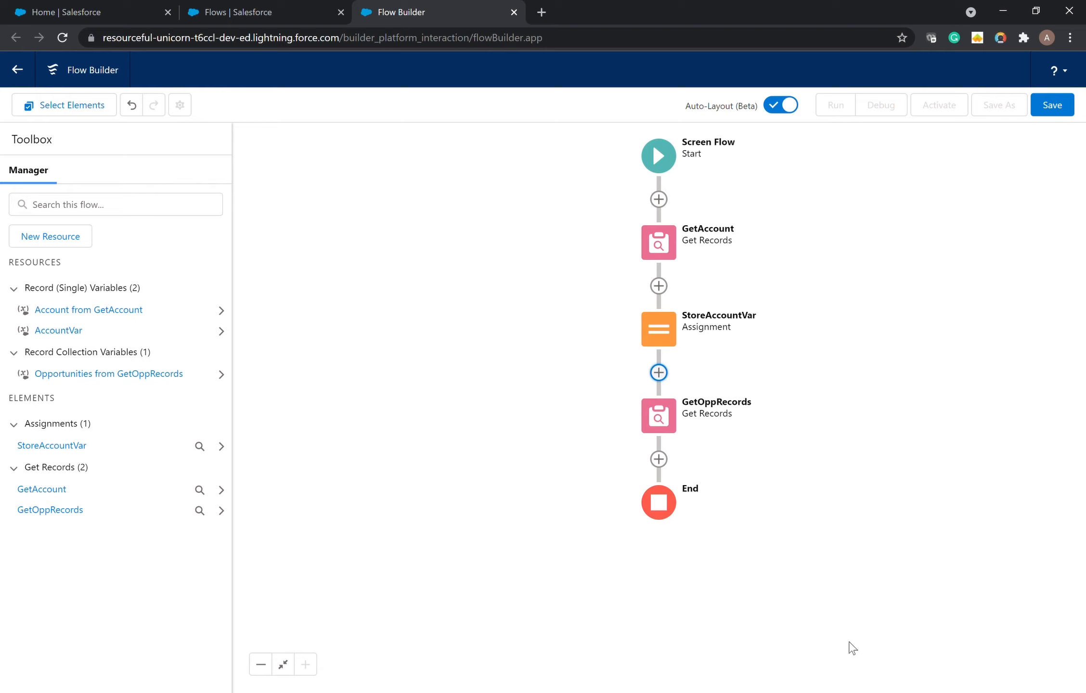
- Add a Screen element after GetOppRecords, with Screen as its label and API name, and hide its header
{"action": "left_click_drag", "start_coordinate": [792, 524], "coordinate": [671, 433]}
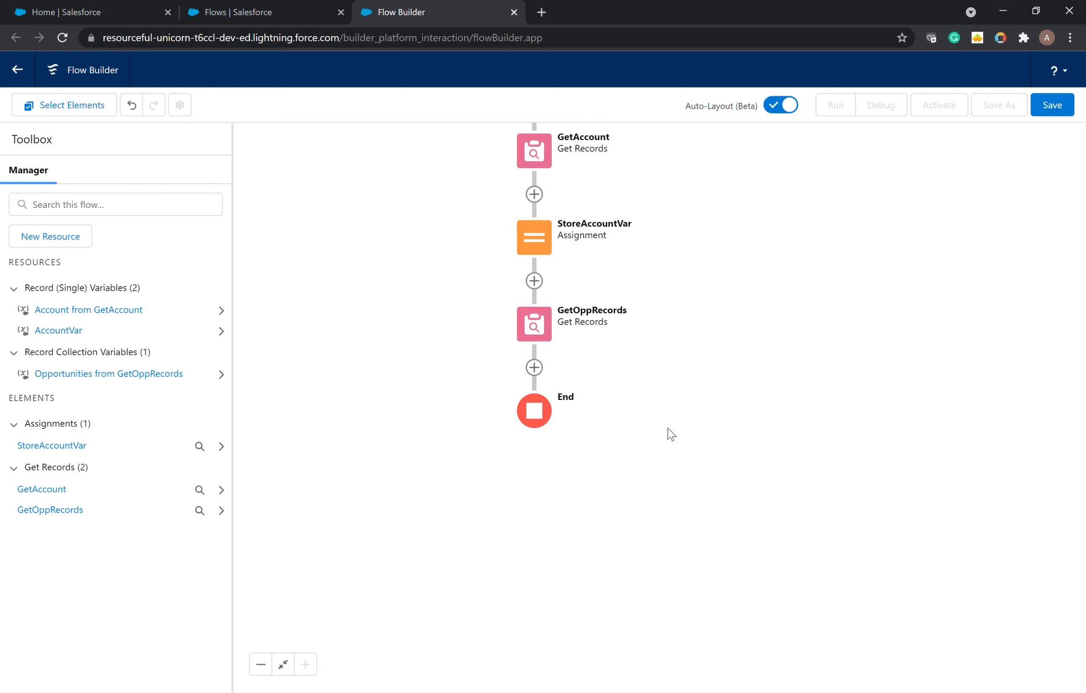
{"action": "left_click", "coordinate": [534, 367]}
{"action": "left_click", "coordinate": [508, 478]}
{"action": "left_click", "coordinate": [796, 253]}
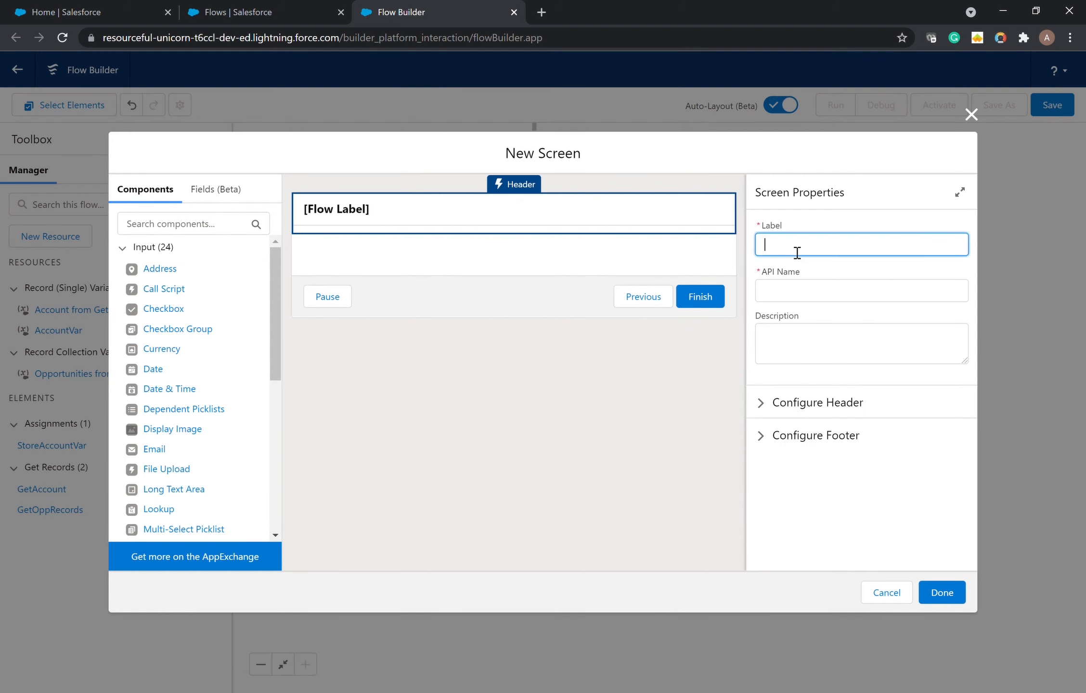
{"action": "type", "text": "Screen"}
{"action": "left_click", "coordinate": [820, 294]}
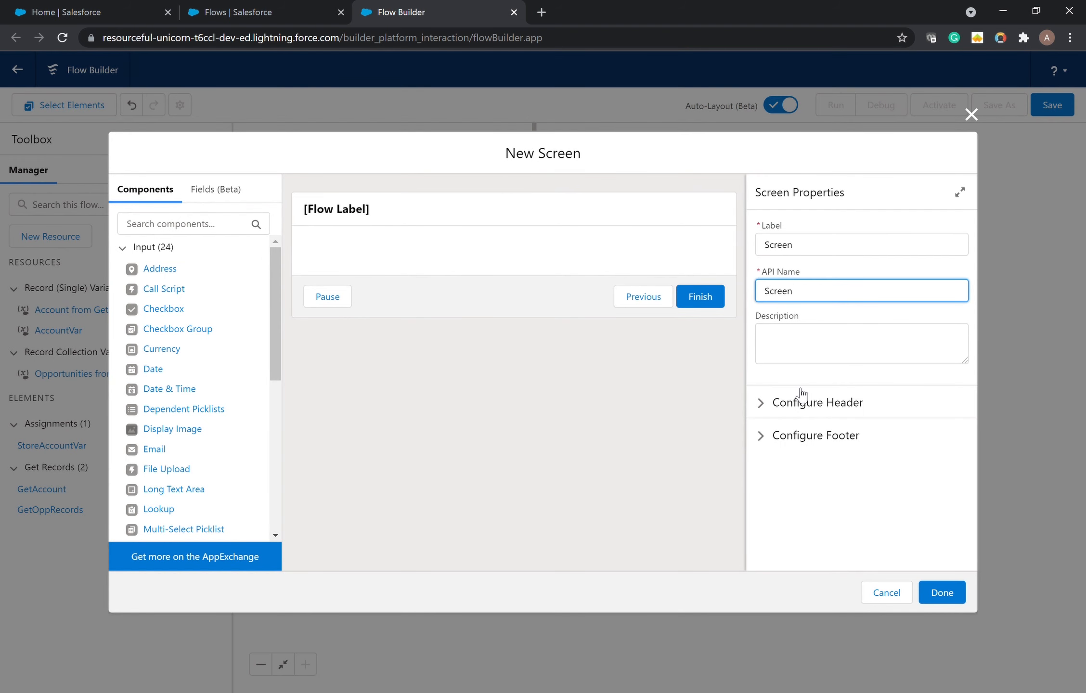
{"action": "left_click", "coordinate": [801, 403]}
{"action": "left_click", "coordinate": [760, 427]}
- Find the Text input component and place it on the screen
{"action": "left_click", "coordinate": [245, 221]}
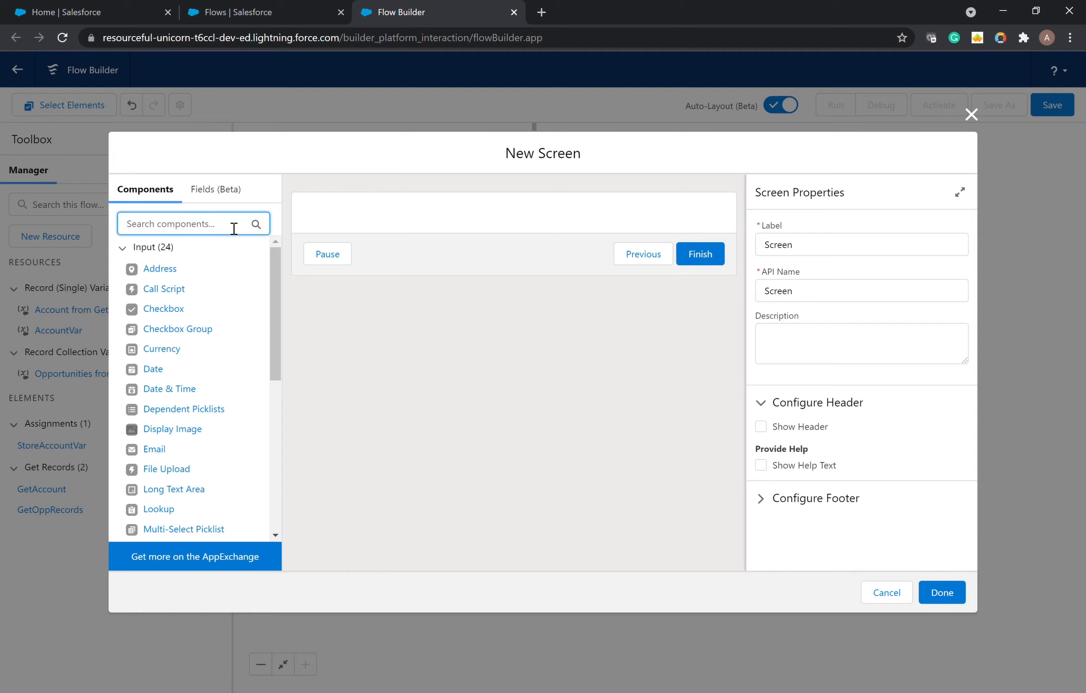
{"action": "type", "text": "dis"}
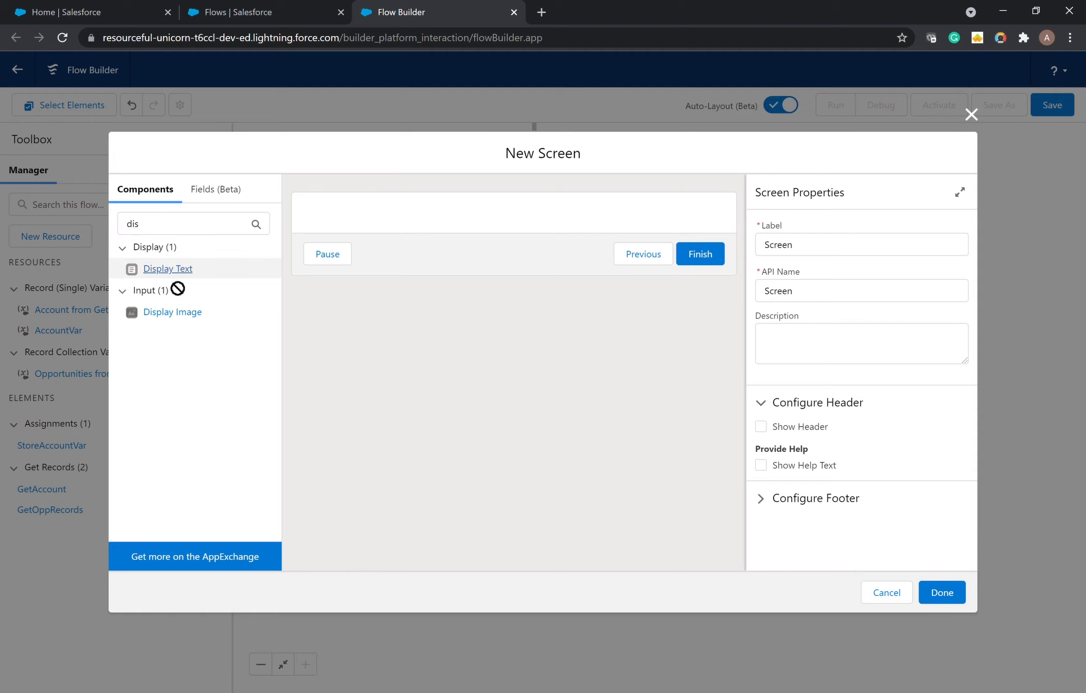
{"action": "left_click", "coordinate": [159, 229]}
{"action": "key", "text": "BackSpace"}
{"action": "key", "text": "BackSpace"}
{"action": "key", "text": "BackSpace"}
{"action": "type", "text": "text"}
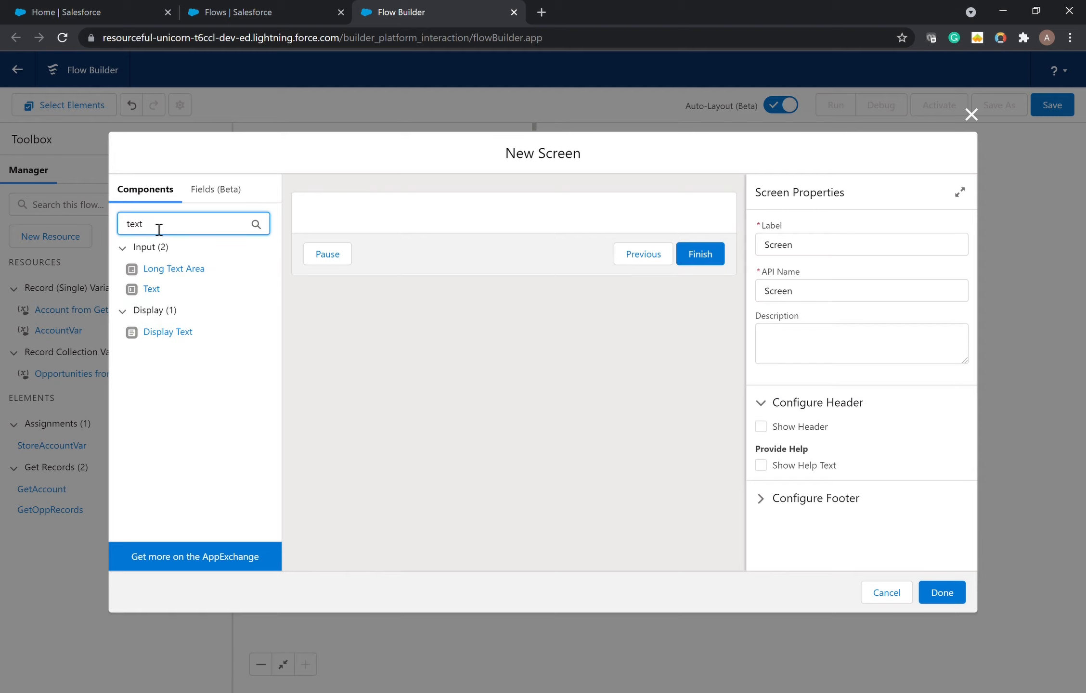
{"action": "left_click_drag", "start_coordinate": [182, 290], "coordinate": [338, 216]}
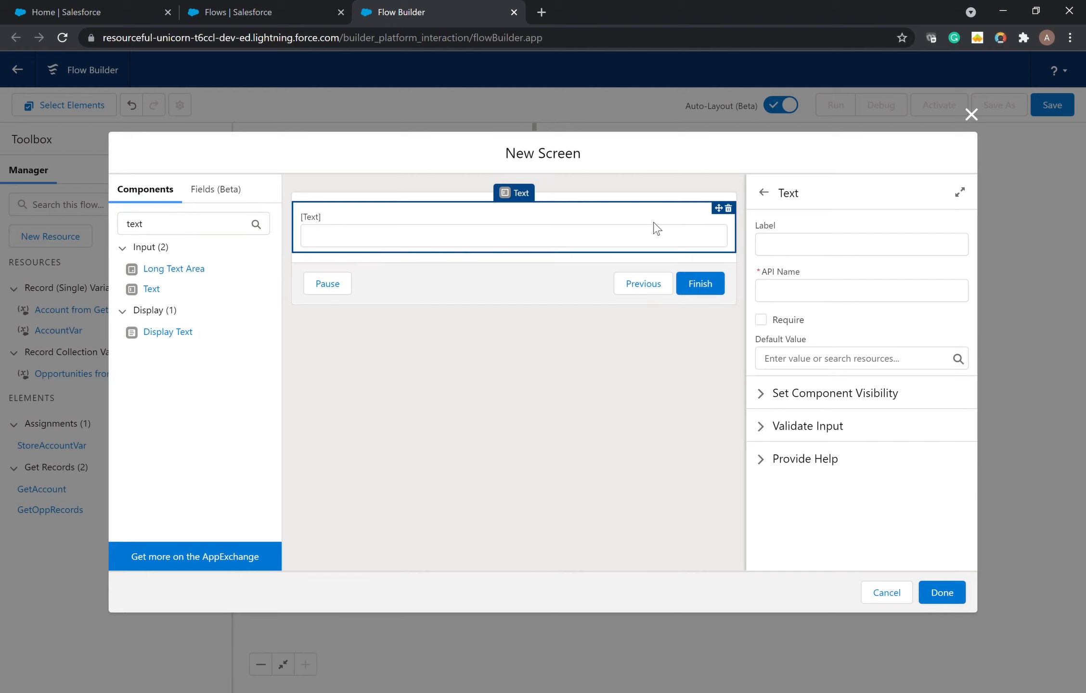
- Label the text input Enter New Account Name with API name Enter_New_Account_Name, make it required, and finish the screen
{"action": "left_click", "coordinate": [821, 242]}
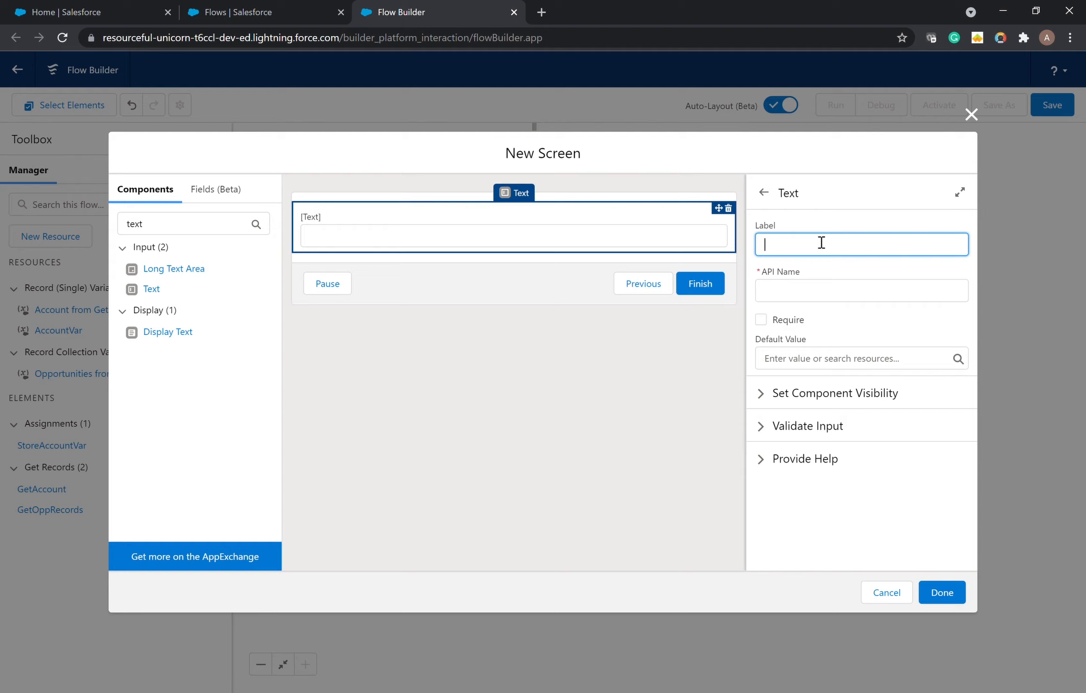
{"action": "type", "text": "Enter New Account Name"}
{"action": "key", "text": "Tab"}
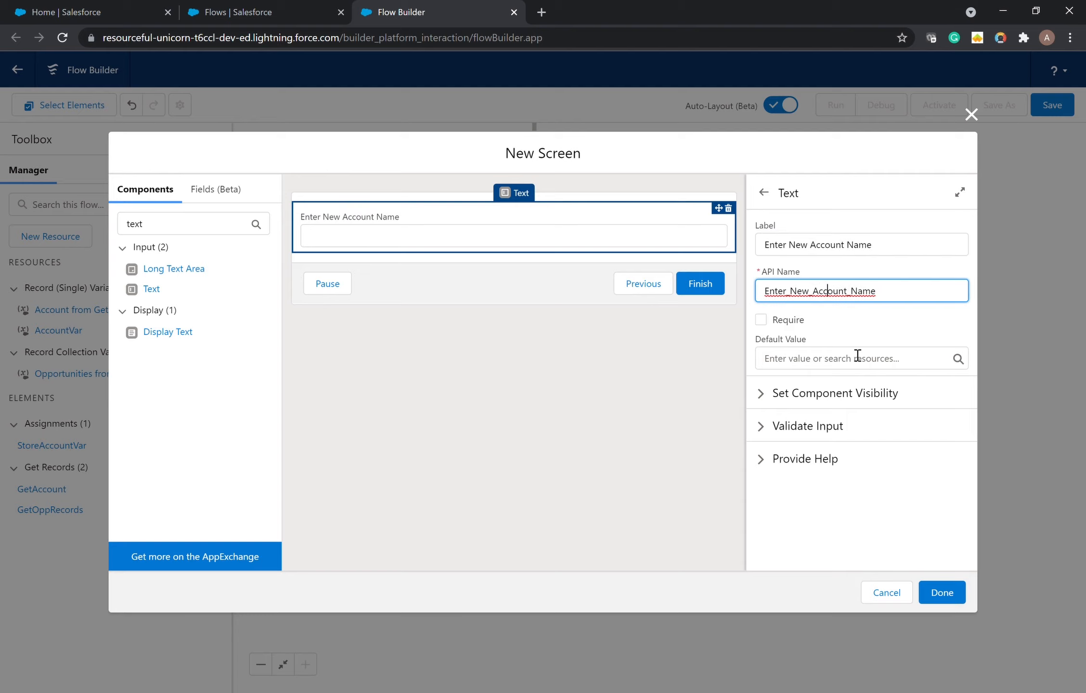
{"action": "left_click", "coordinate": [789, 320]}
{"action": "left_click", "coordinate": [852, 394]}
{"action": "left_click", "coordinate": [813, 397]}
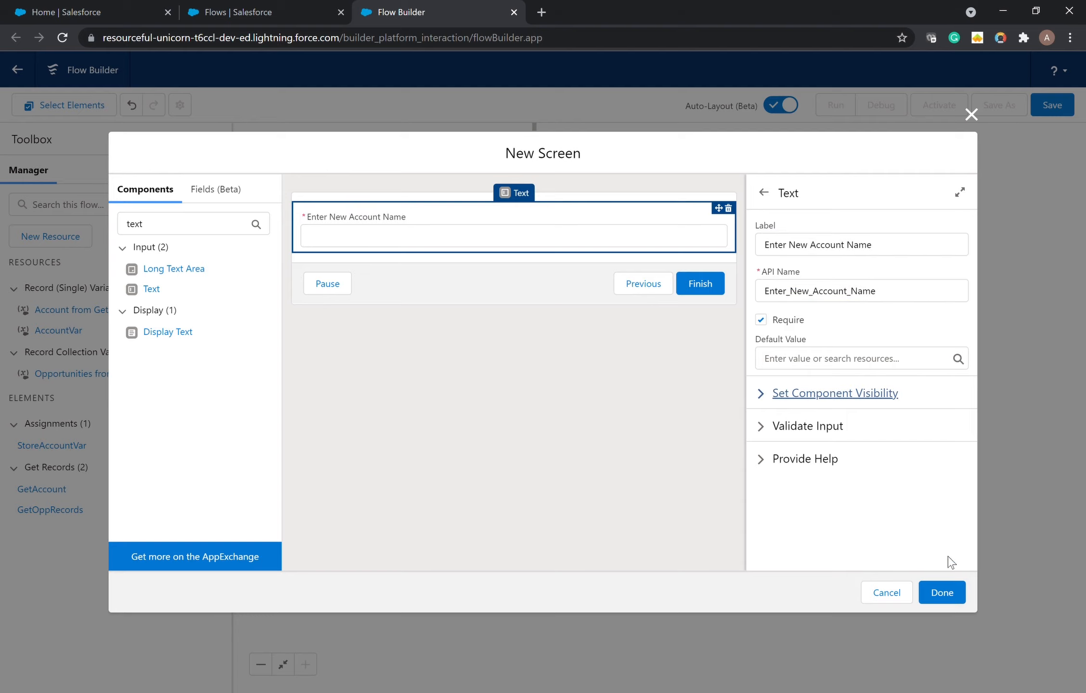
{"action": "left_click", "coordinate": [941, 592]}
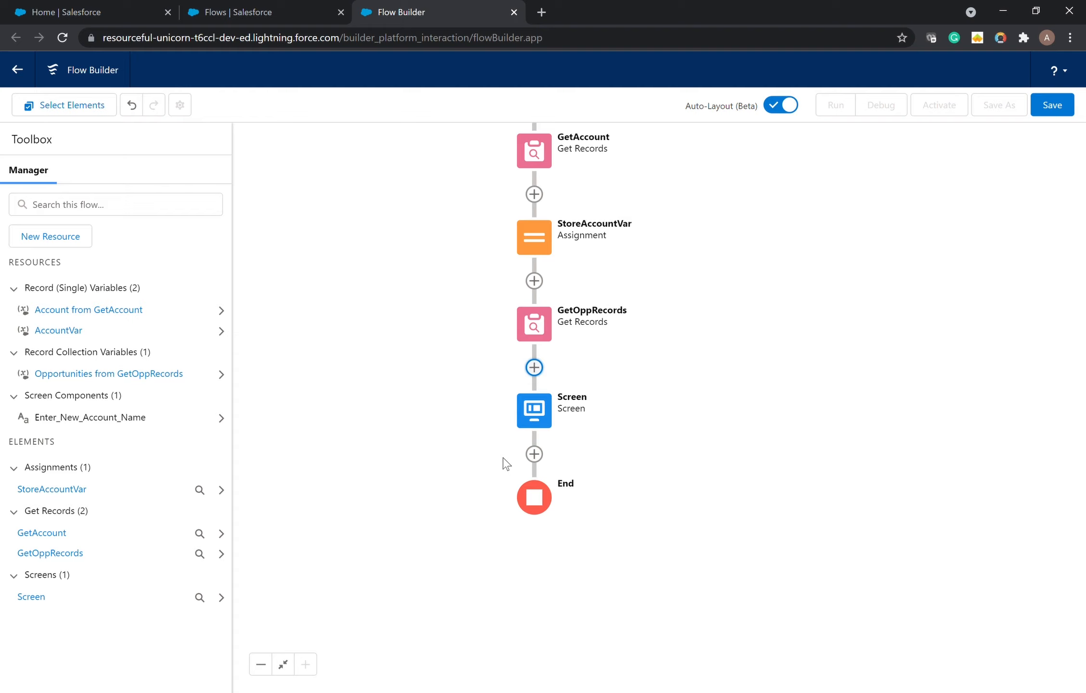
- Add an Assignment element after the Screen element, with UpdateNewAccount as its label and API name
{"action": "left_click", "coordinate": [534, 454]}
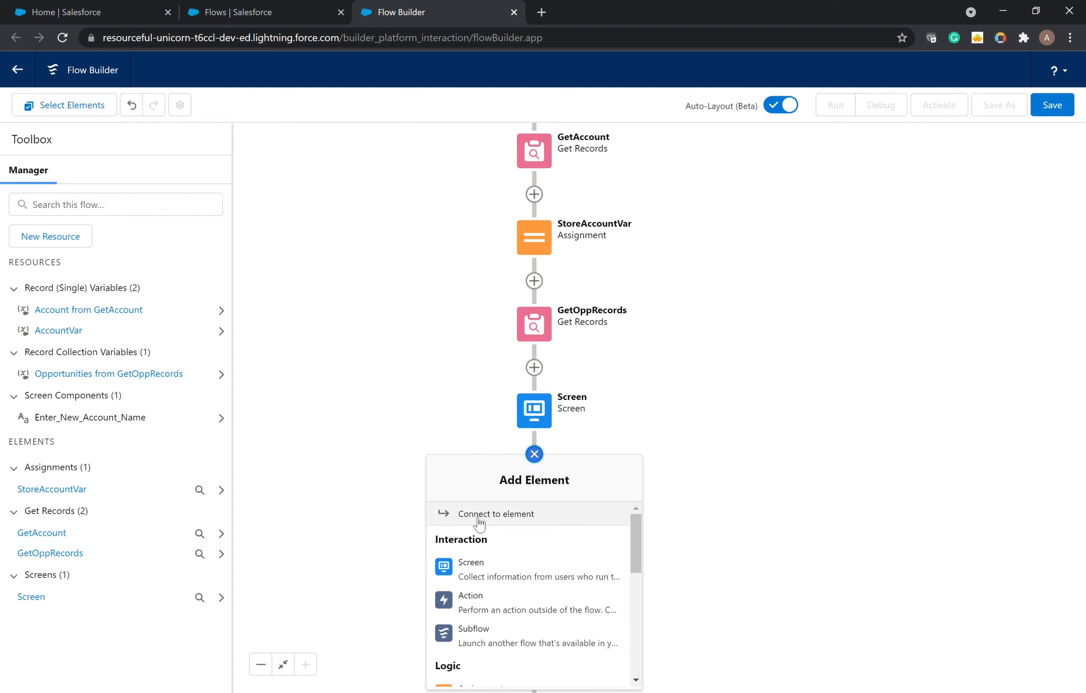
{"action": "scroll", "coordinate": [517, 581], "scroll_direction": "down", "scroll_amount": 4}
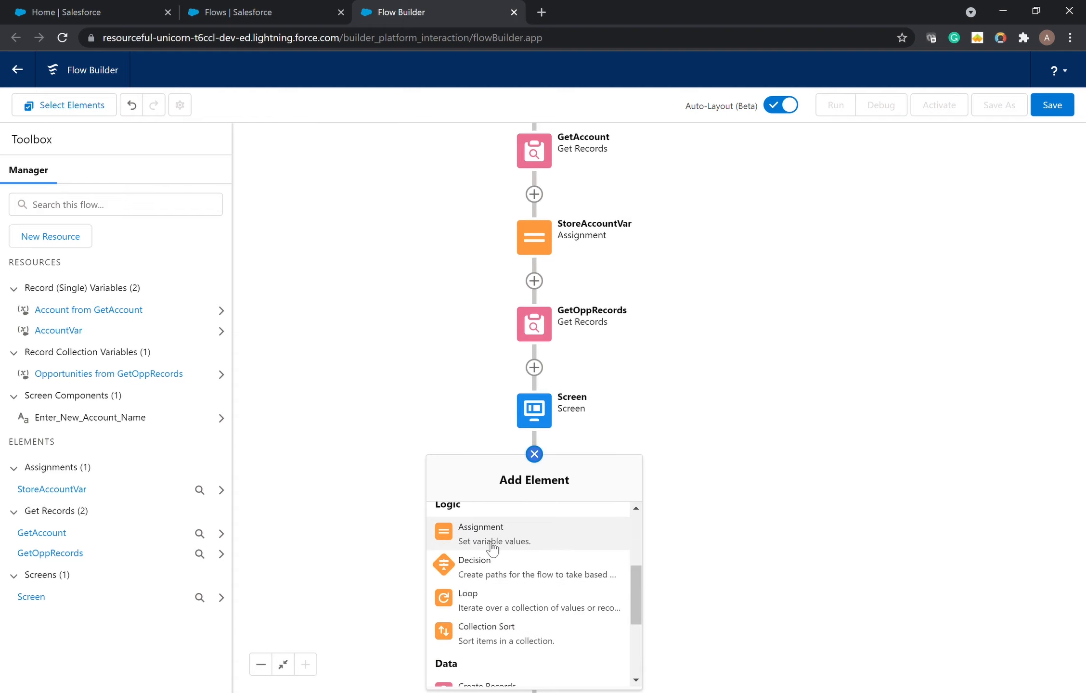
{"action": "left_click", "coordinate": [492, 548]}
{"action": "left_click", "coordinate": [344, 288]}
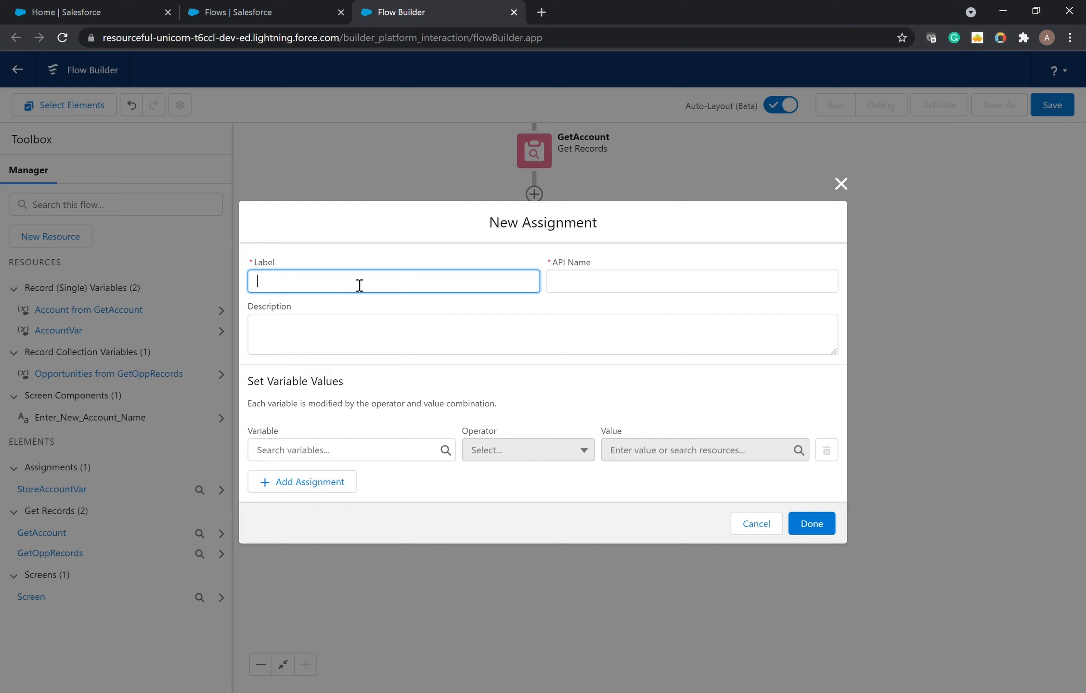
{"action": "type", "text": "UpdateNewAccount"}
{"action": "key", "text": "ctrl+a"}
{"action": "left_click", "coordinate": [602, 284]}
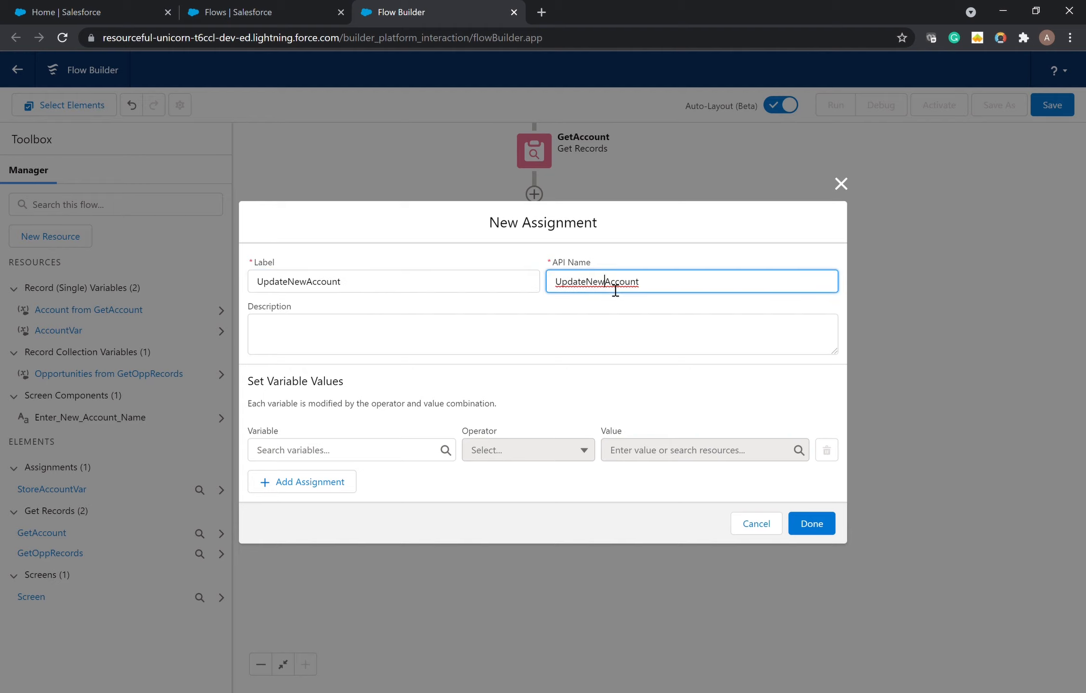
- Choose the Account Name field of AccountVar as the variable for the UpdateNewAccount assignment
{"action": "left_click", "coordinate": [334, 456]}
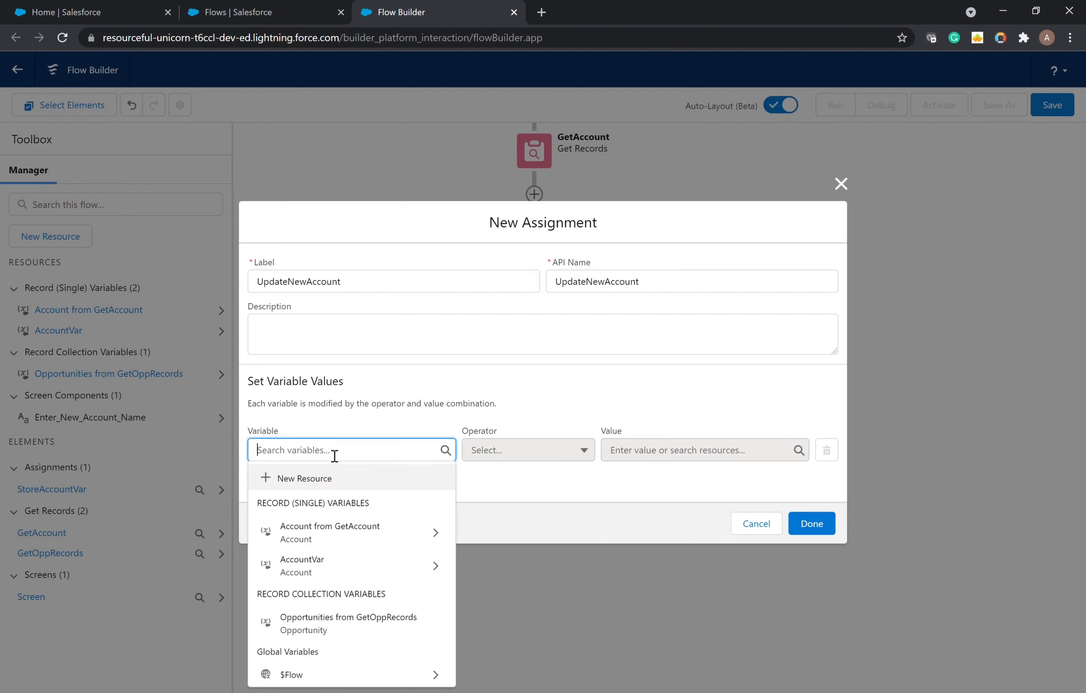
{"action": "type", "text": "Ac"}
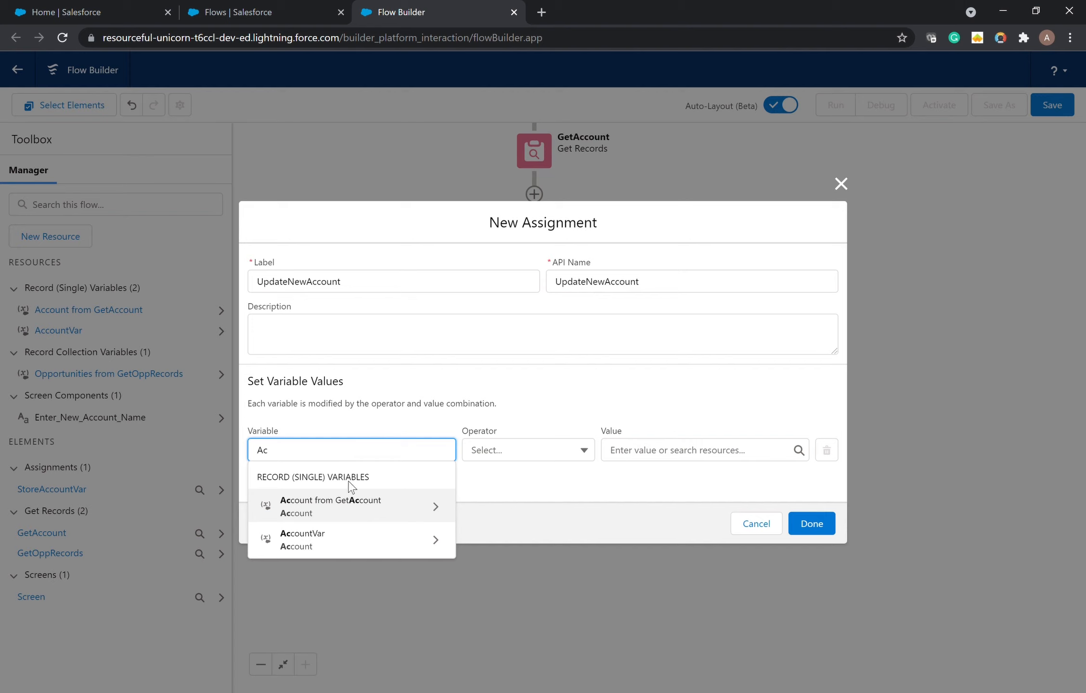
{"action": "left_click", "coordinate": [358, 541]}
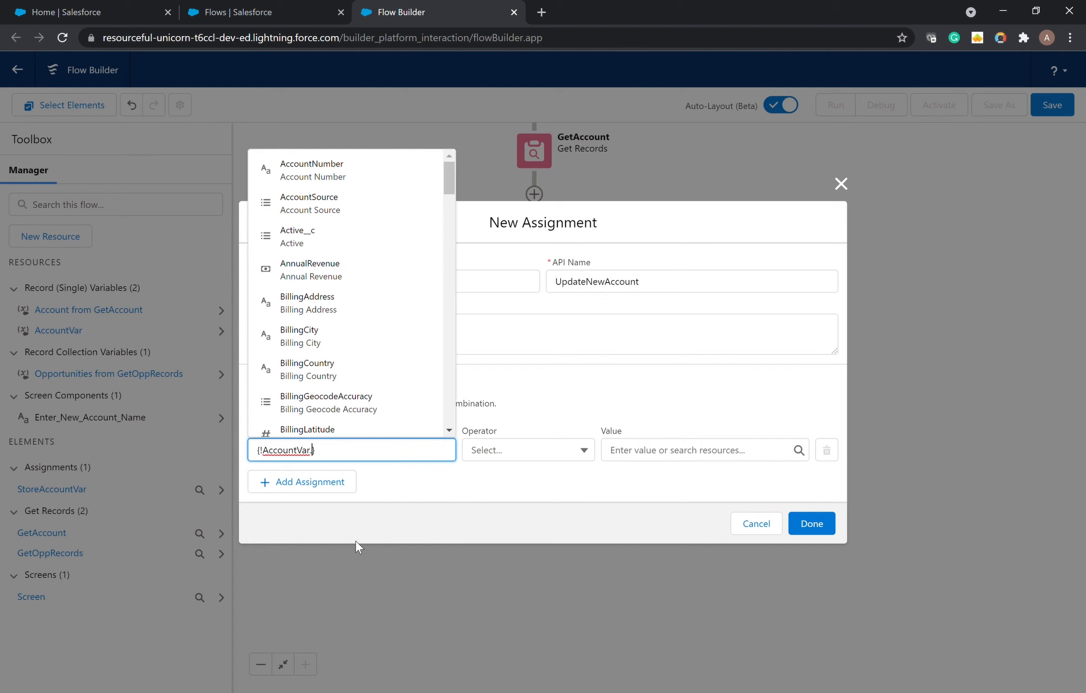
{"action": "type", "text": "account"}
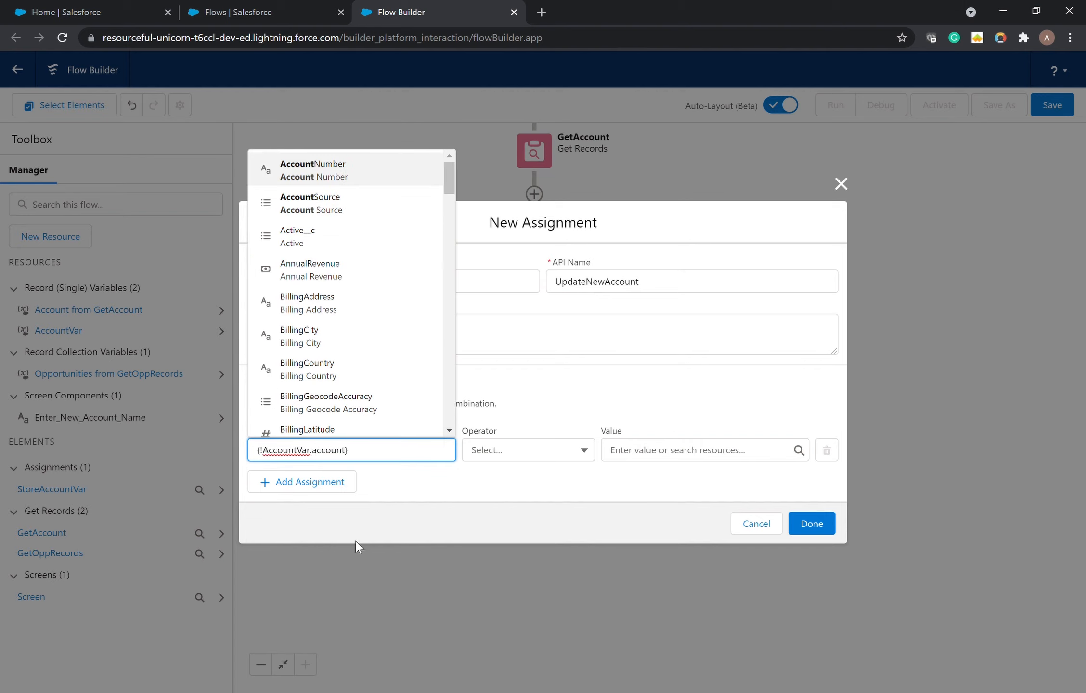
{"action": "type", "text": "n"}
{"action": "key", "text": "BackSpace"}
{"action": "key", "text": "BackSpace"}
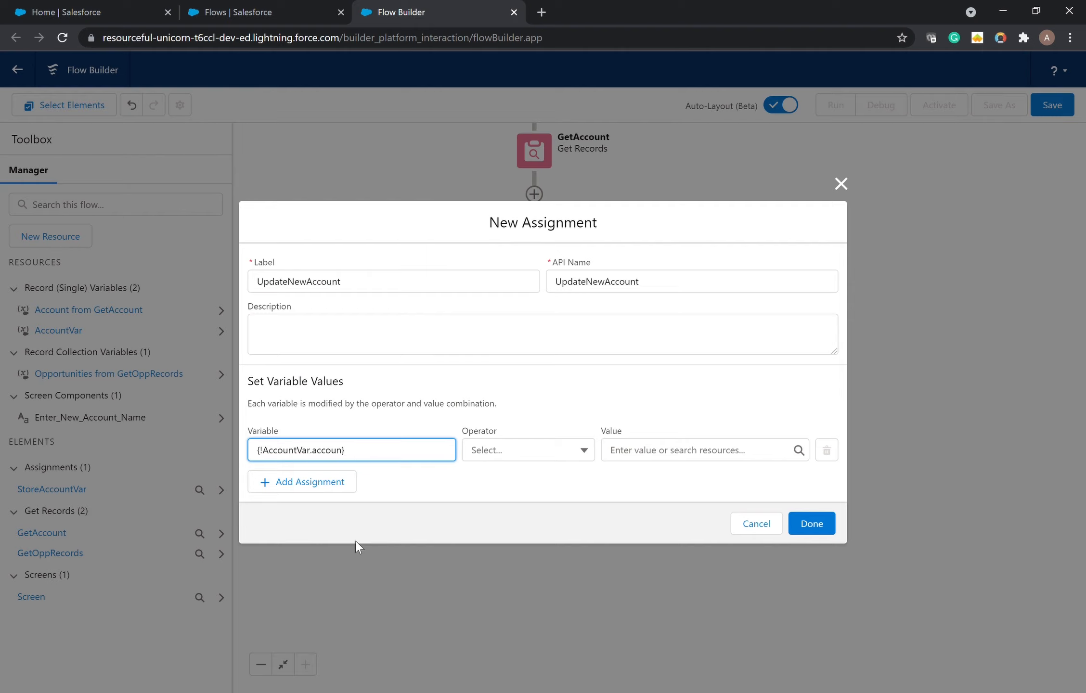
{"action": "type", "text": "t"}
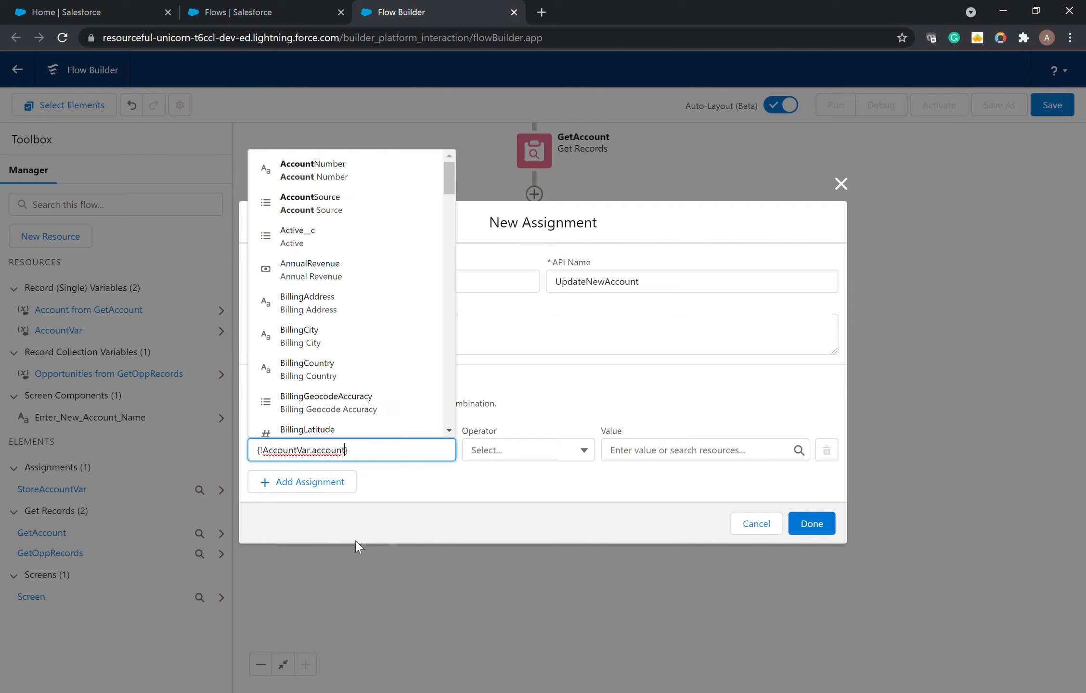
{"action": "type", "text": " n"}
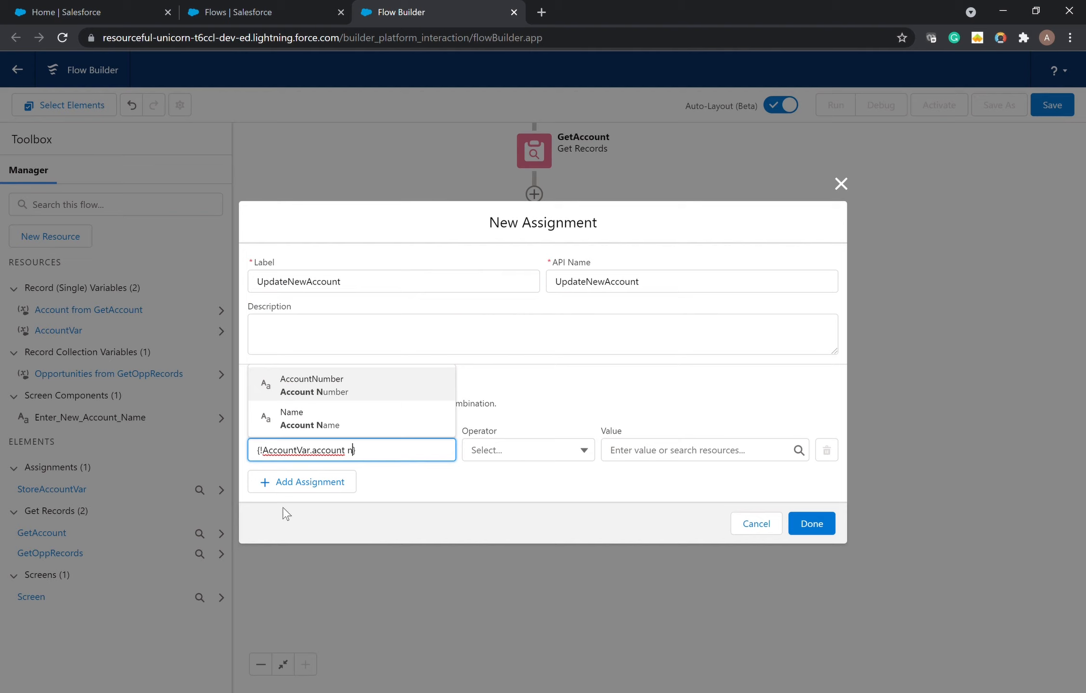
{"action": "left_click", "coordinate": [413, 416]}
- Set the value assigned to AccountVar's Account Name to the Enter_New_Account_Name screen component
{"action": "left_click", "coordinate": [676, 450]}
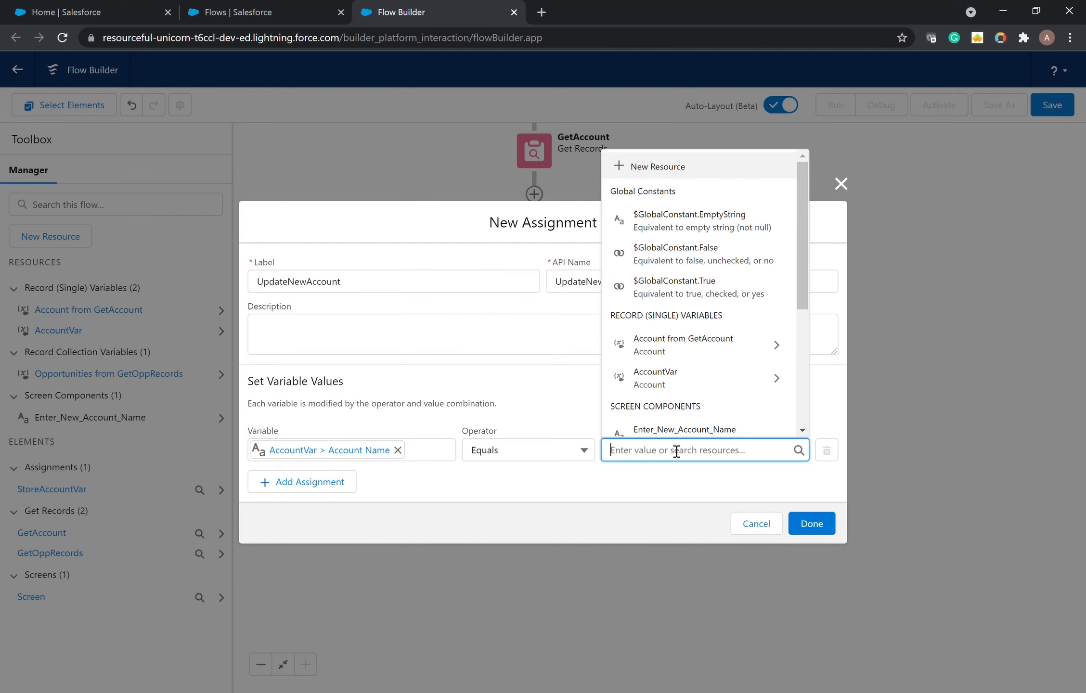
{"action": "type", "text": "Ent"}
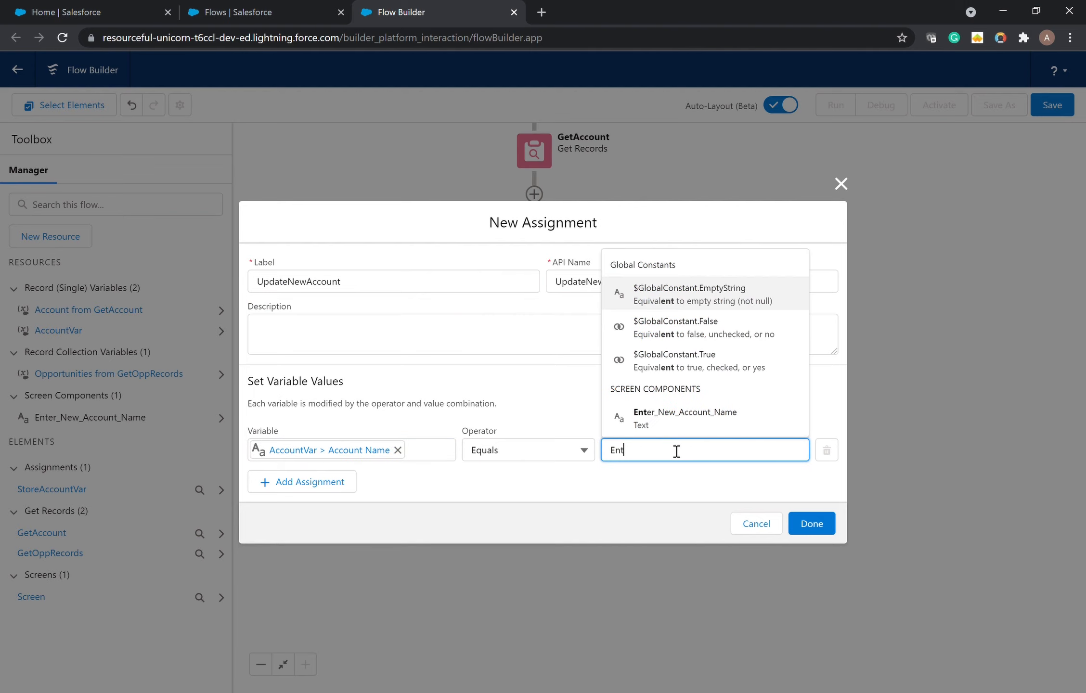
{"action": "key", "text": "Up"}
{"action": "key", "text": "Return"}
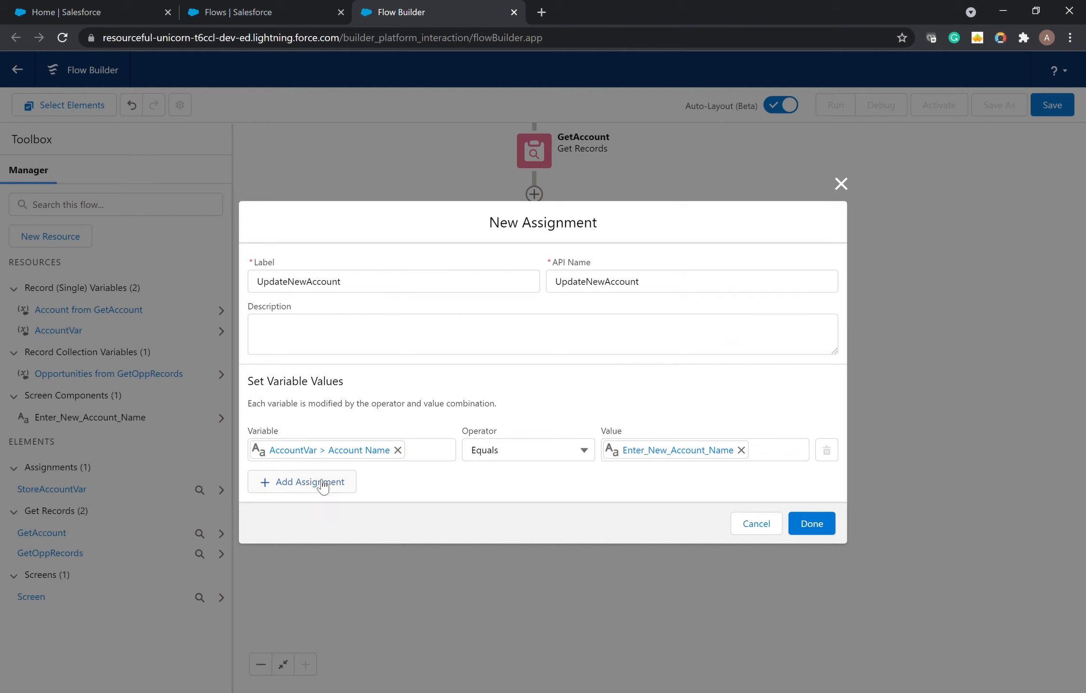
- Add two more assignment rows and set the second row's variable to AccountVar > First Name
{"action": "left_click", "coordinate": [321, 485]}
{"action": "left_click", "coordinate": [320, 514]}
{"action": "left_click", "coordinate": [345, 450]}
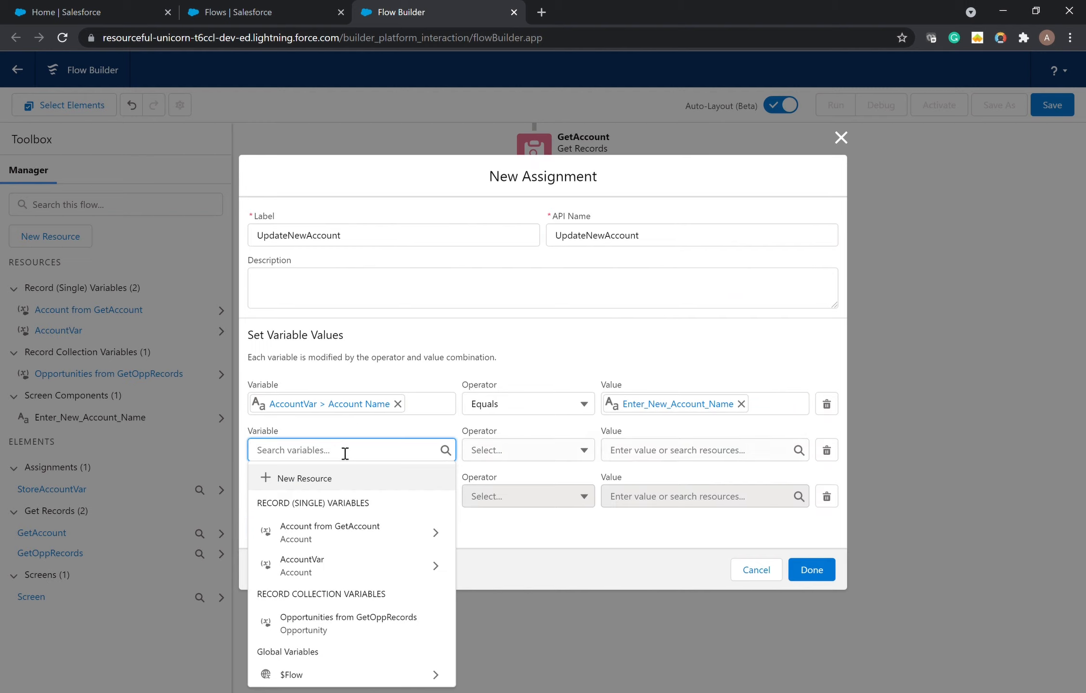
{"action": "type", "text": "Account"}
{"action": "left_click", "coordinate": [377, 540]}
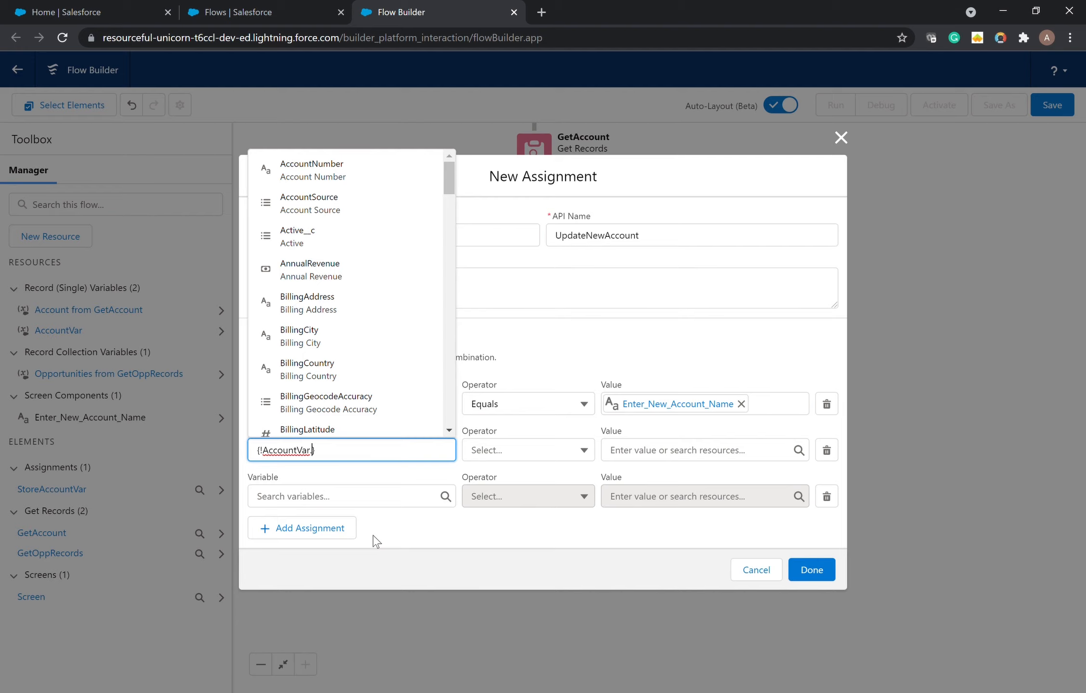
{"action": "type", "text": "Fi"}
{"action": "key", "text": "Return"}
- Set the third assignment row's variable to AccountVar > Last Name
{"action": "left_click", "coordinate": [410, 506]}
{"action": "type", "text": "Ac"}
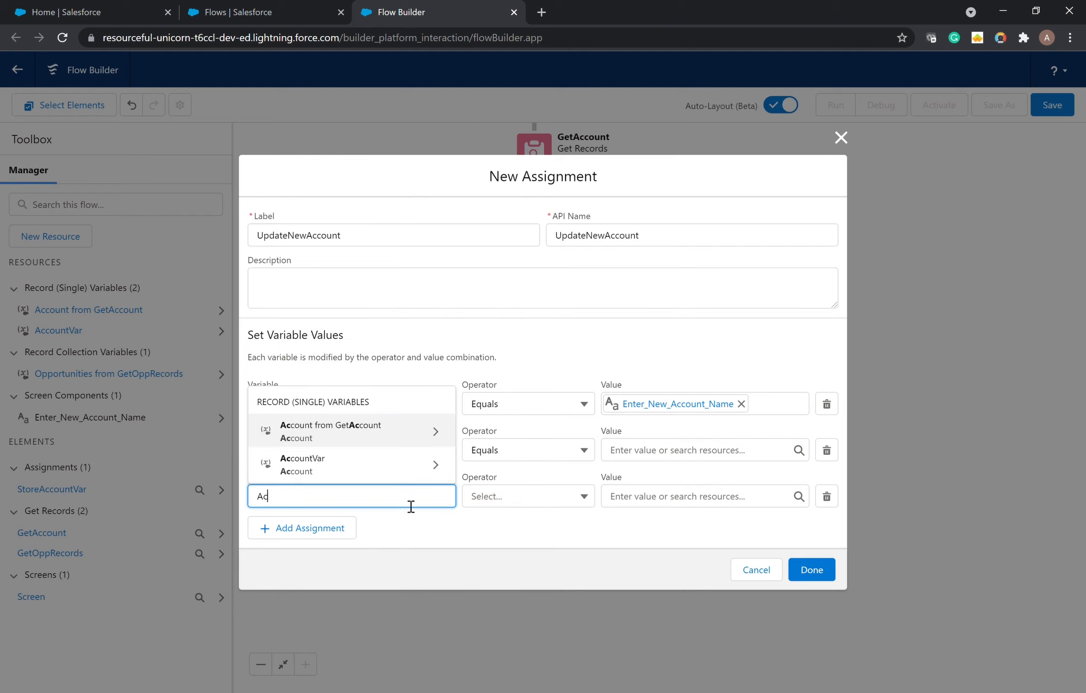
{"action": "type", "text": "count"}
{"action": "left_click", "coordinate": [427, 466]}
{"action": "type", "text": "Lase"}
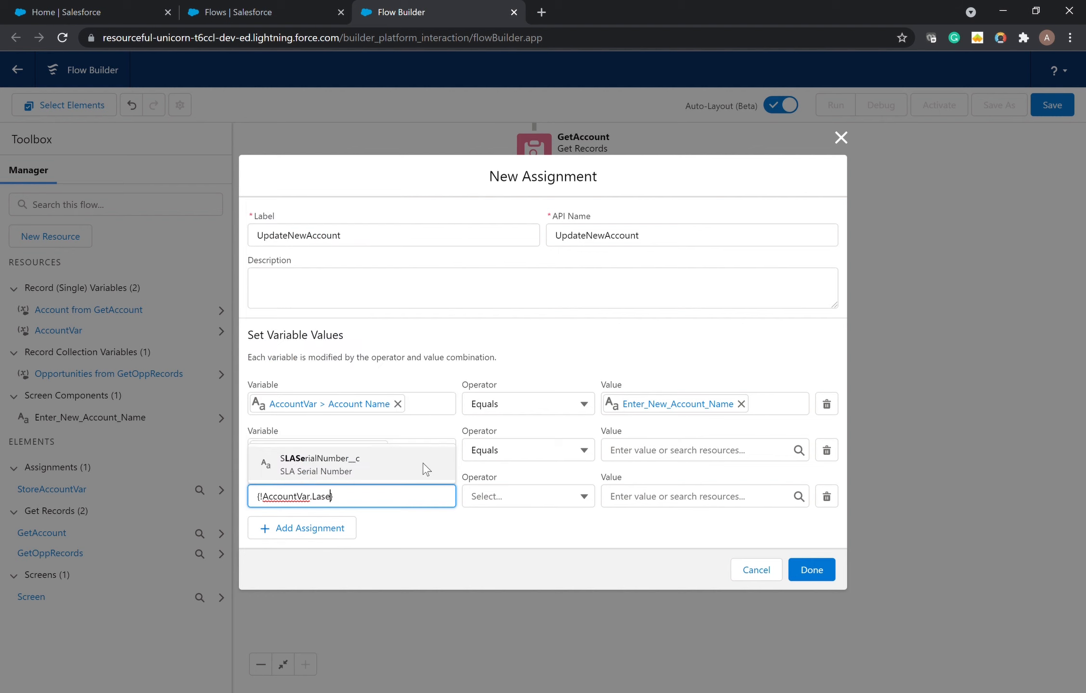
{"action": "key", "text": "BackSpace"}
{"action": "type", "text": "t"}
{"action": "left_click", "coordinate": [356, 293]}
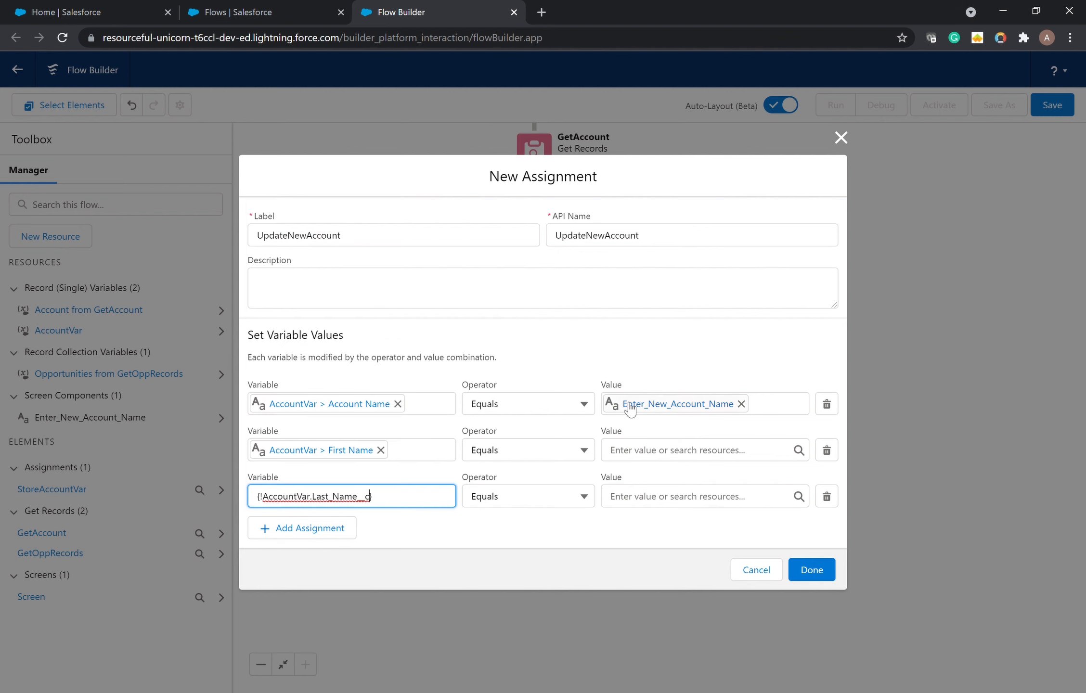
- Enter Test as the value for both First Name and Last Name, and finish the assignment
{"action": "left_click", "coordinate": [672, 453]}
{"action": "type", "text": "Test"}
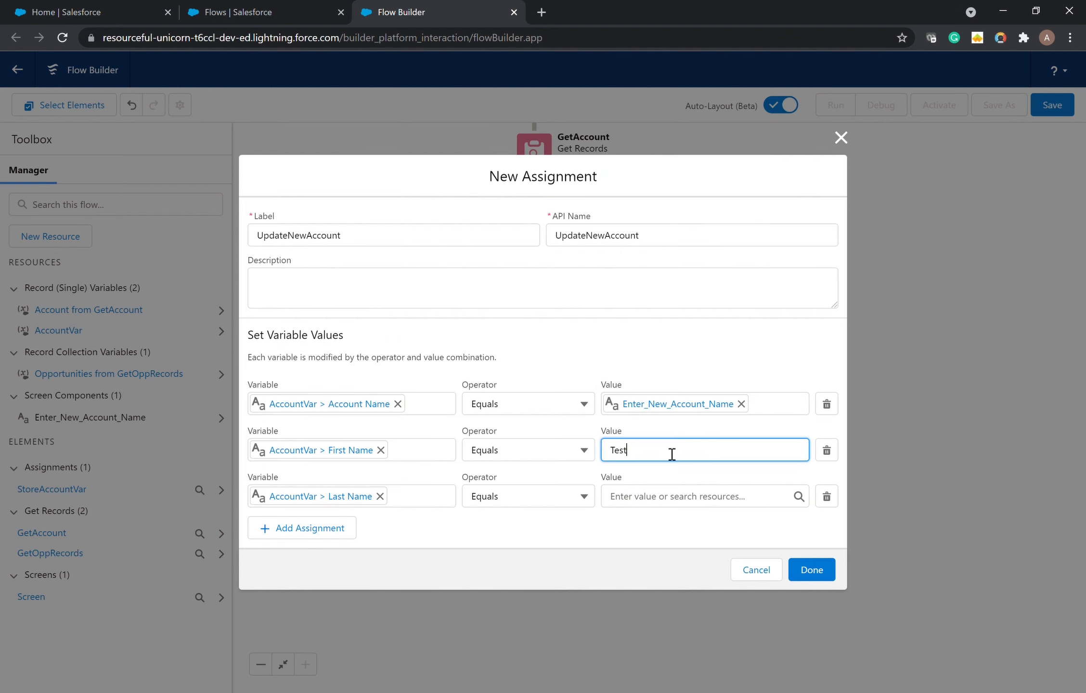
{"action": "key", "text": "Tab"}
{"action": "key", "text": "Tab"}
{"action": "key", "text": "Tab"}
{"action": "key", "text": "Tab"}
{"action": "type", "text": "Test"}
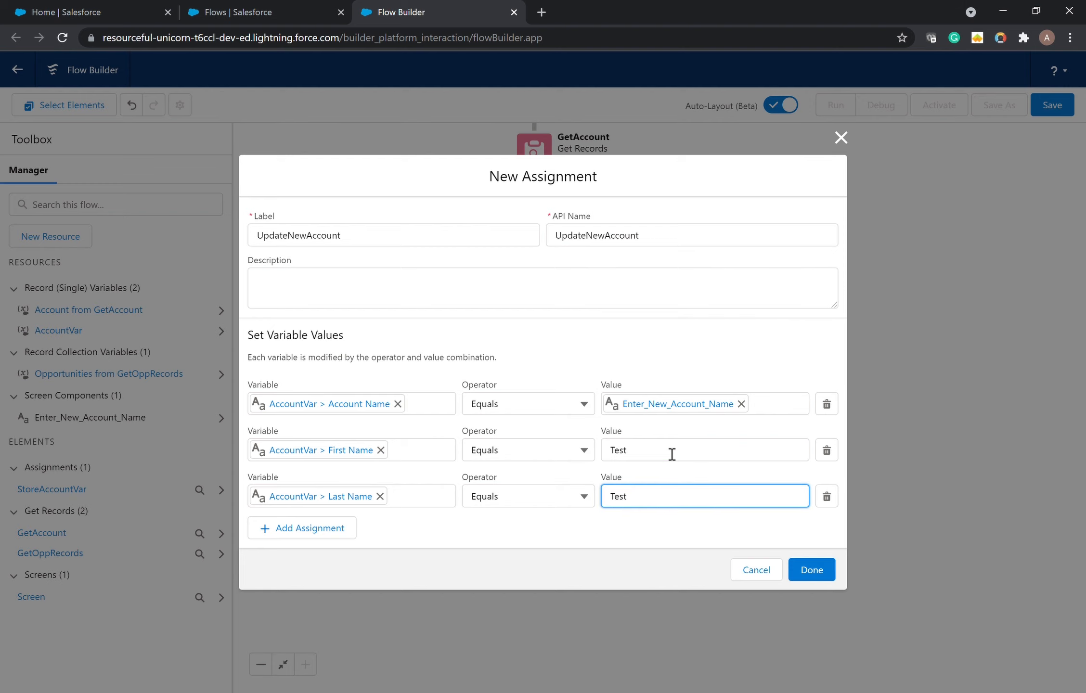
{"action": "left_click", "coordinate": [801, 567]}
- Add a Create Records element after UpdateNewAccount, with CreateAccountVar as its label and API name
{"action": "left_click_drag", "start_coordinate": [679, 412], "coordinate": [612, 197]}
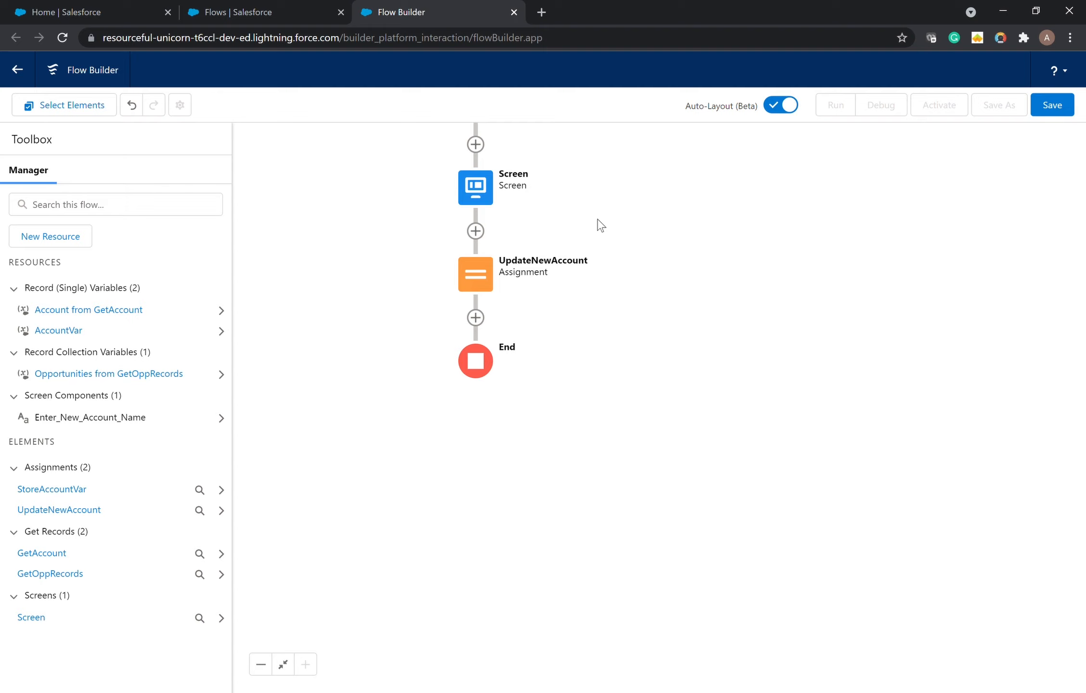
{"action": "left_click", "coordinate": [481, 318]}
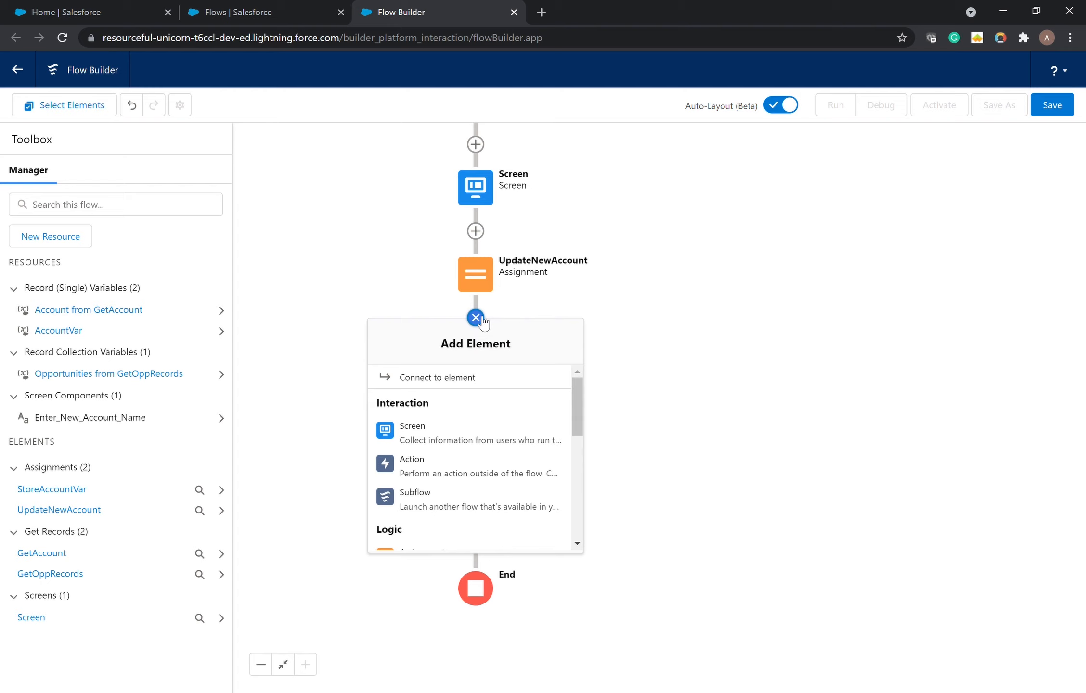
{"action": "scroll", "coordinate": [440, 445], "scroll_direction": "down", "scroll_amount": 6}
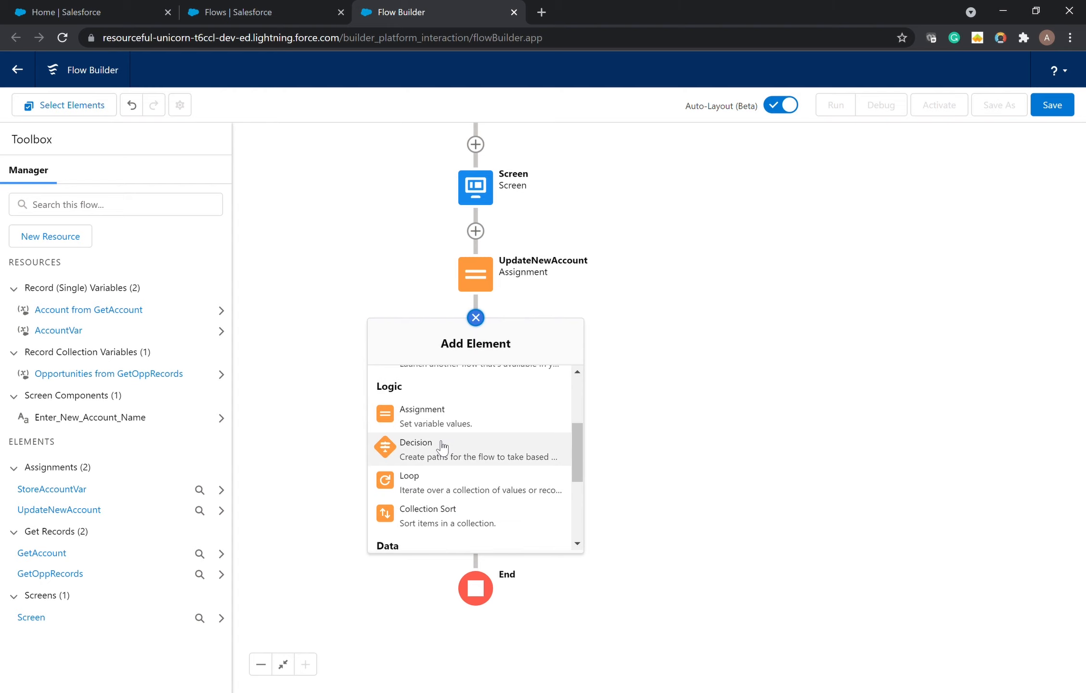
{"action": "left_click", "coordinate": [438, 450]}
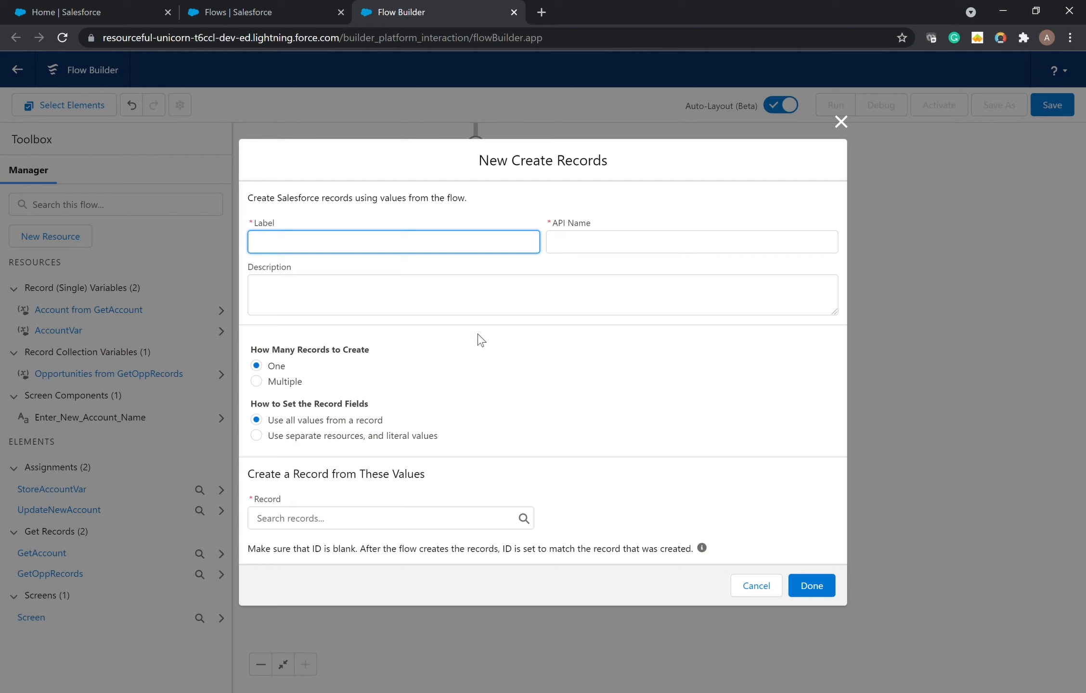
{"action": "type", "text": "CreateAccountVar"}
{"action": "key", "text": "Tab"}
{"action": "key", "text": "Tab"}
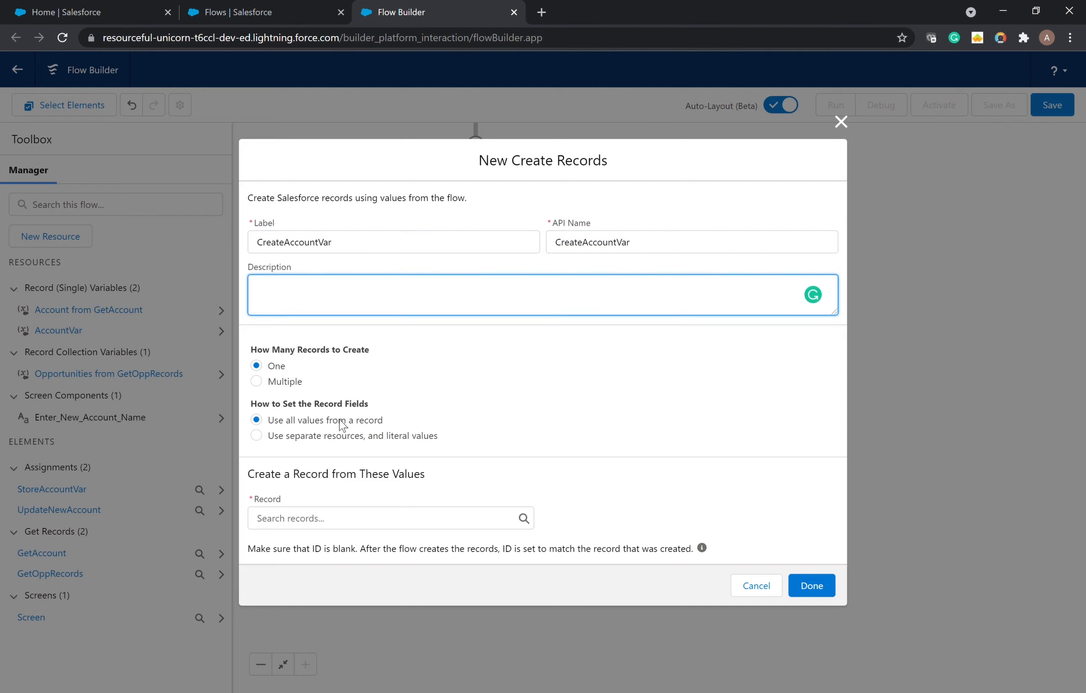
- Use AccountVar as the record to create and finish the Create Records element
{"action": "left_click", "coordinate": [391, 519]}
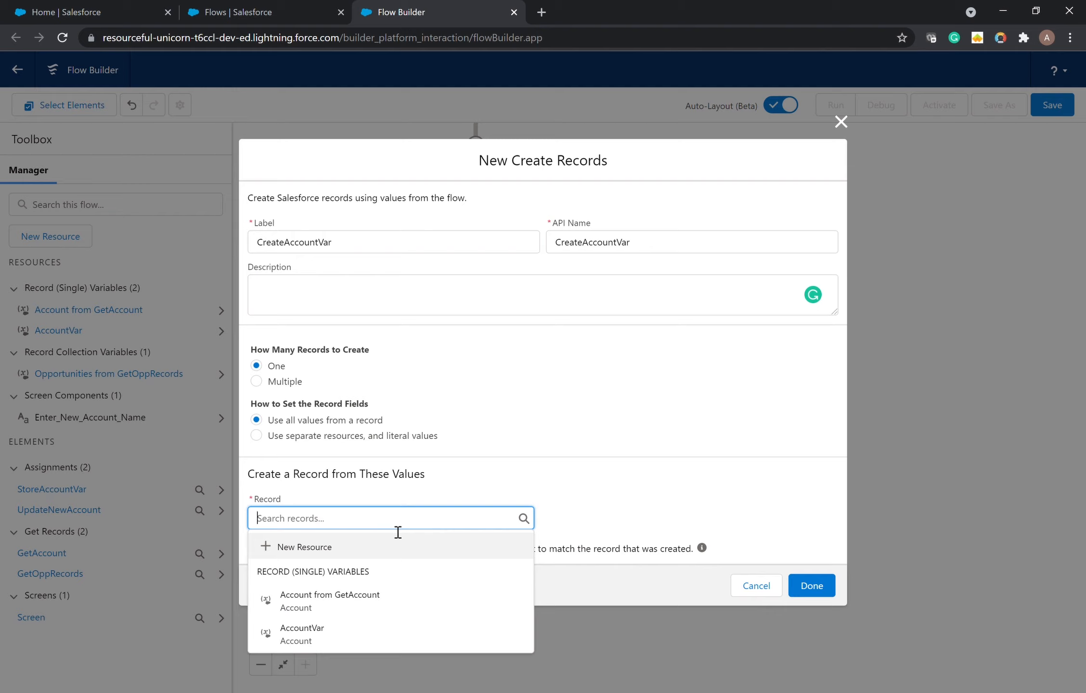
{"action": "type", "text": "Ac"}
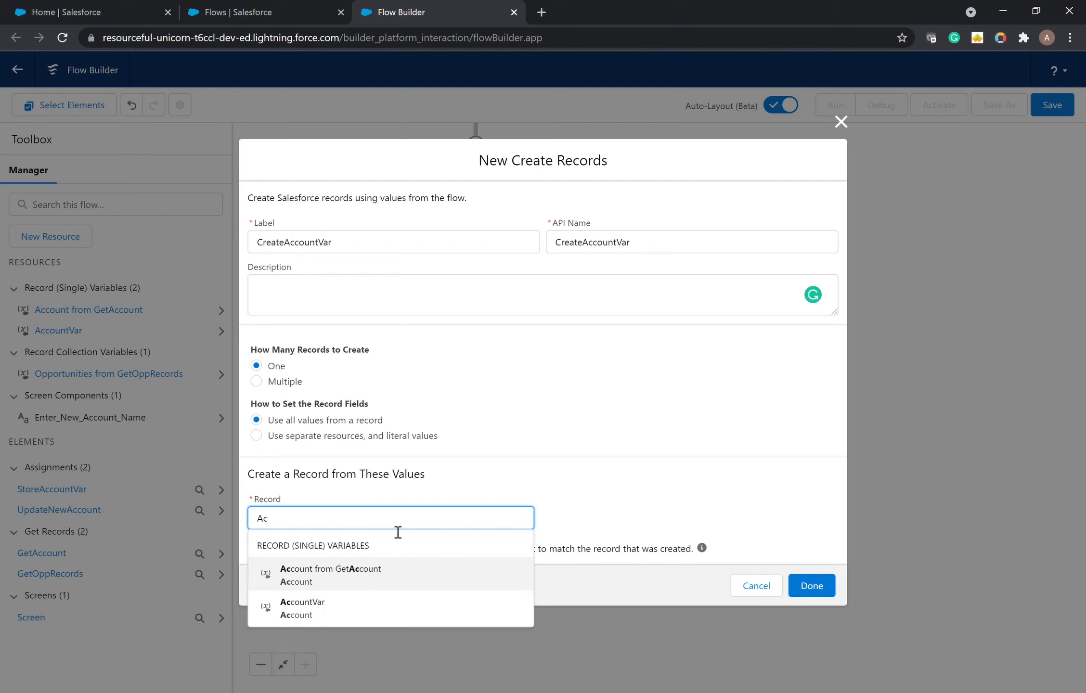
{"action": "left_click", "coordinate": [392, 611]}
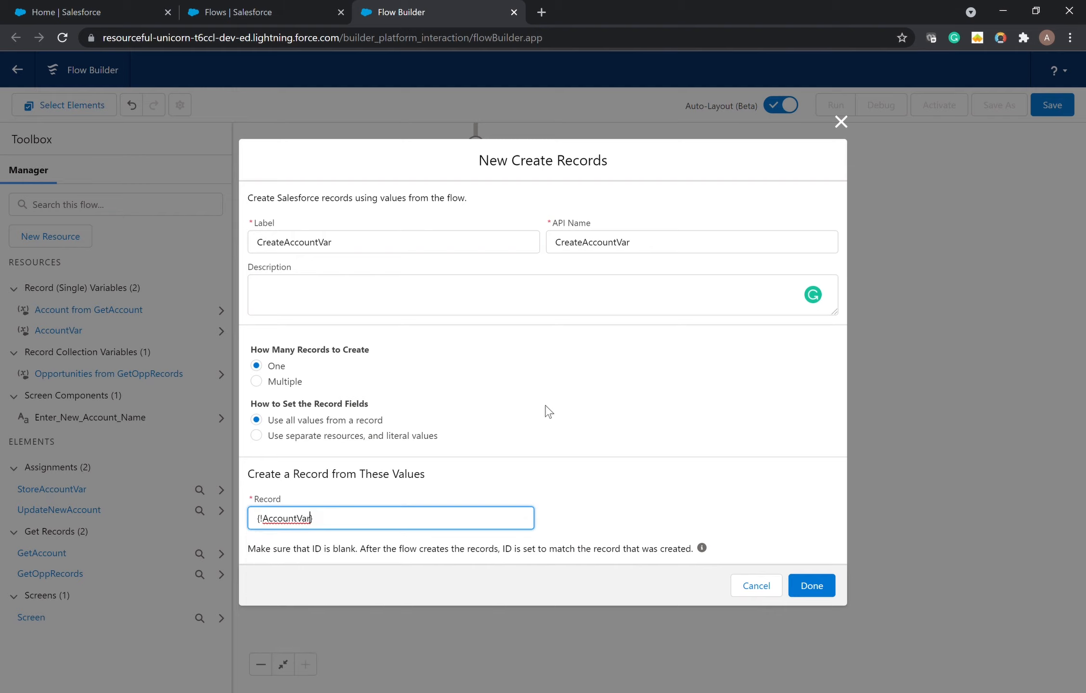
{"action": "left_click", "coordinate": [801, 578]}
- Add an Assignment element after CreateAccountVar, with AssignParentRecordId as its label and API name
{"action": "left_click_drag", "start_coordinate": [596, 426], "coordinate": [682, 455]}
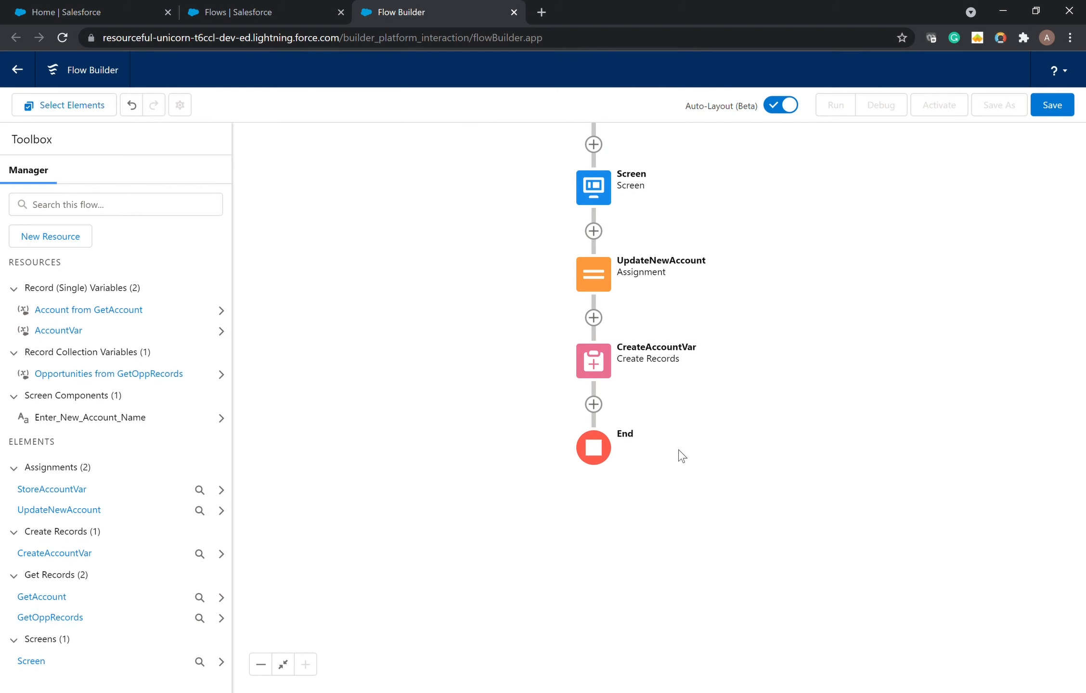
{"action": "left_click", "coordinate": [595, 406]}
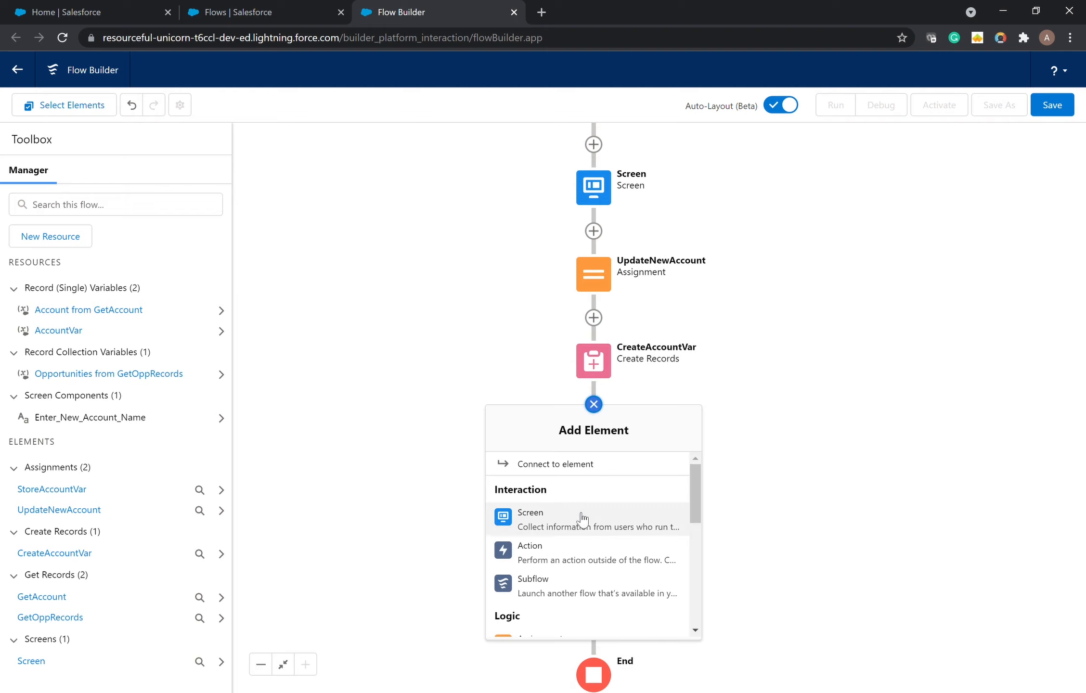
{"action": "scroll", "coordinate": [589, 584], "scroll_direction": "down", "scroll_amount": 3}
{"action": "left_click", "coordinate": [554, 625]}
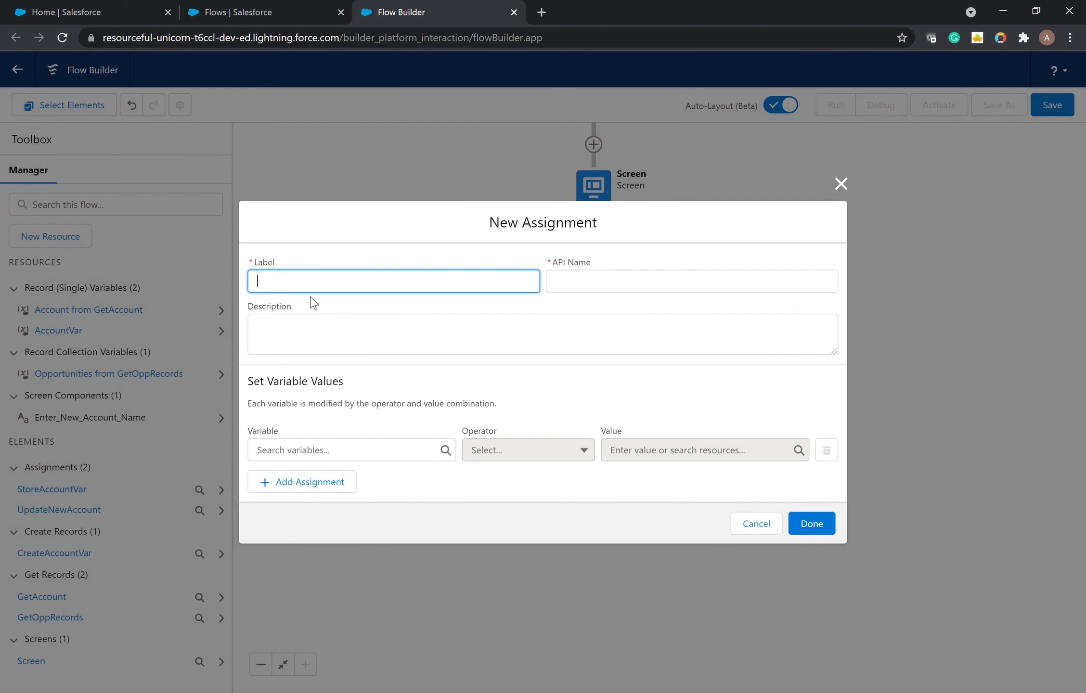
{"action": "type", "text": "AssignParentRecordId"}
{"action": "left_click", "coordinate": [407, 340]}
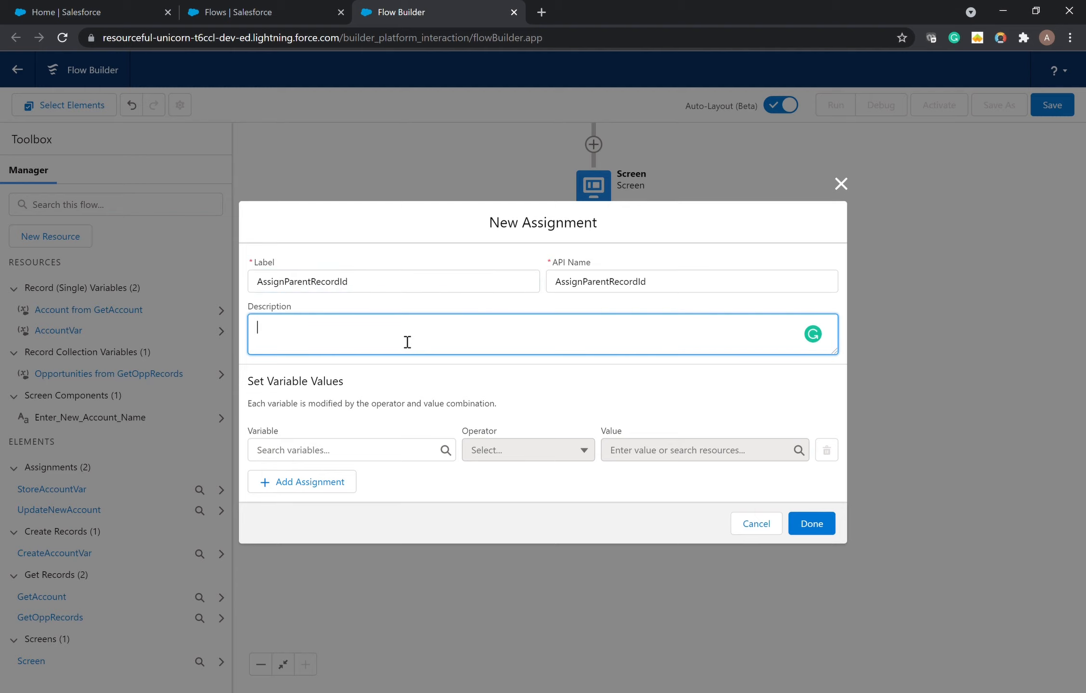
- Create a Text variable resource with API name ParentId as the variable of the AssignParentRecordId assignment
{"action": "left_click", "coordinate": [325, 454]}
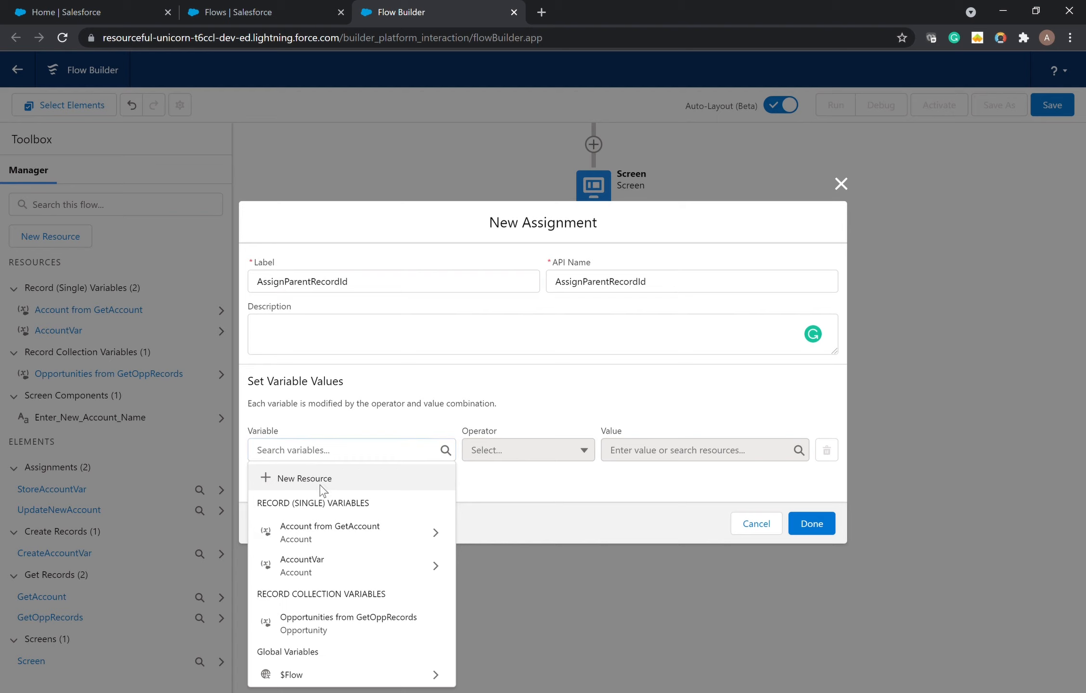
{"action": "left_click", "coordinate": [320, 478]}
{"action": "left_click", "coordinate": [318, 351]}
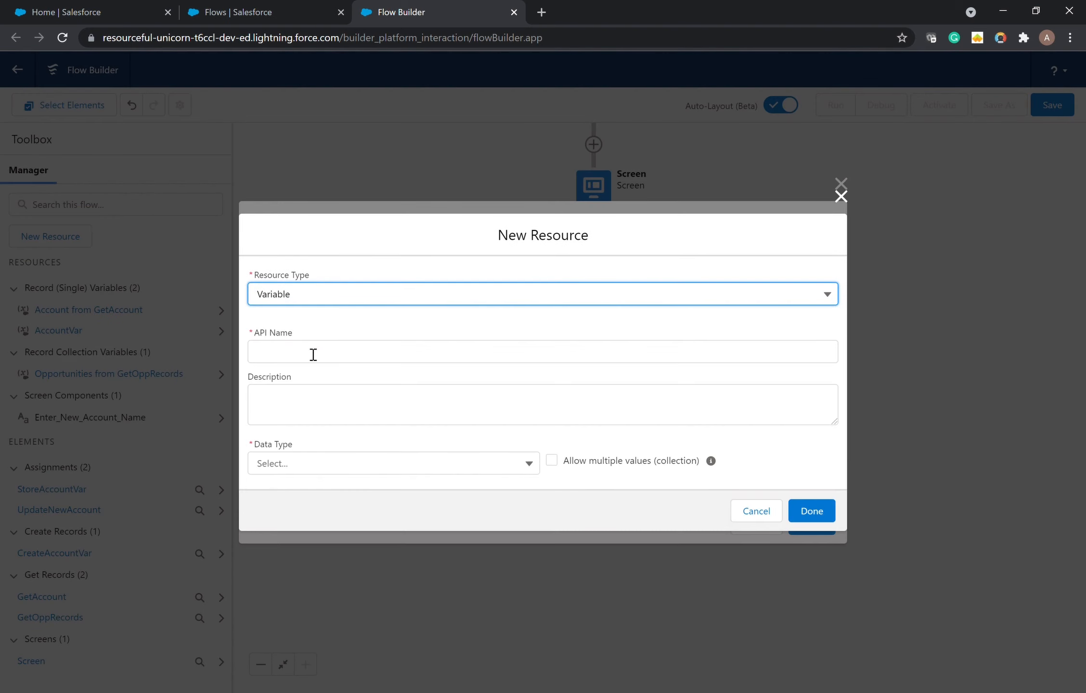
{"action": "left_click", "coordinate": [301, 358]}
{"action": "type", "text": "Pare"}
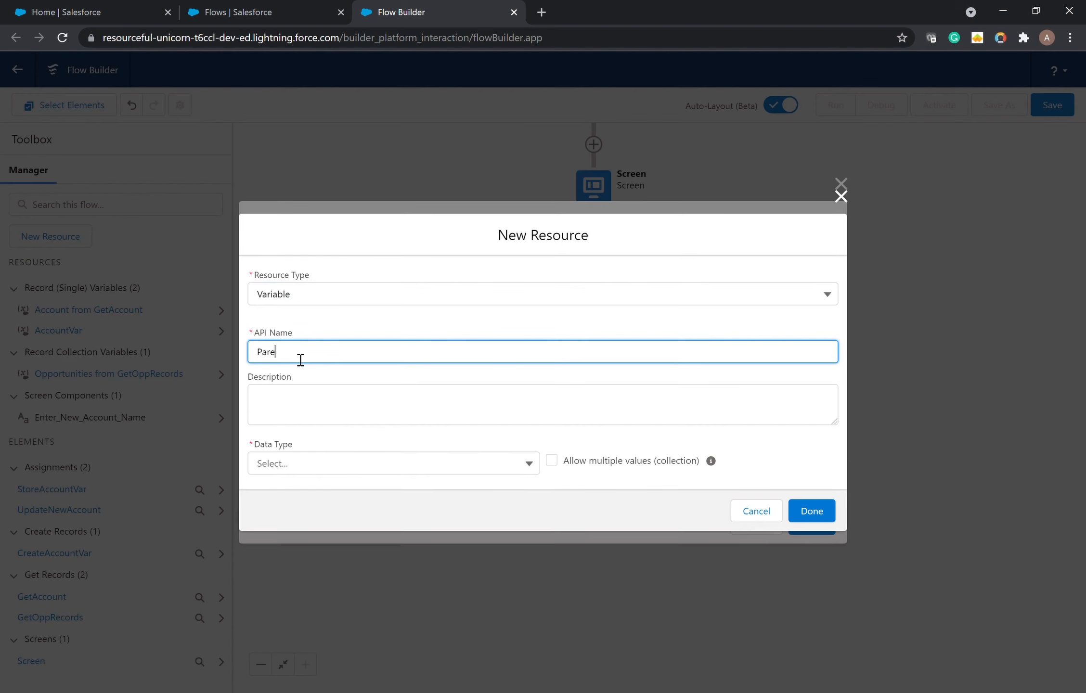
{"action": "type", "text": "ntId"}
{"action": "left_click", "coordinate": [313, 470]}
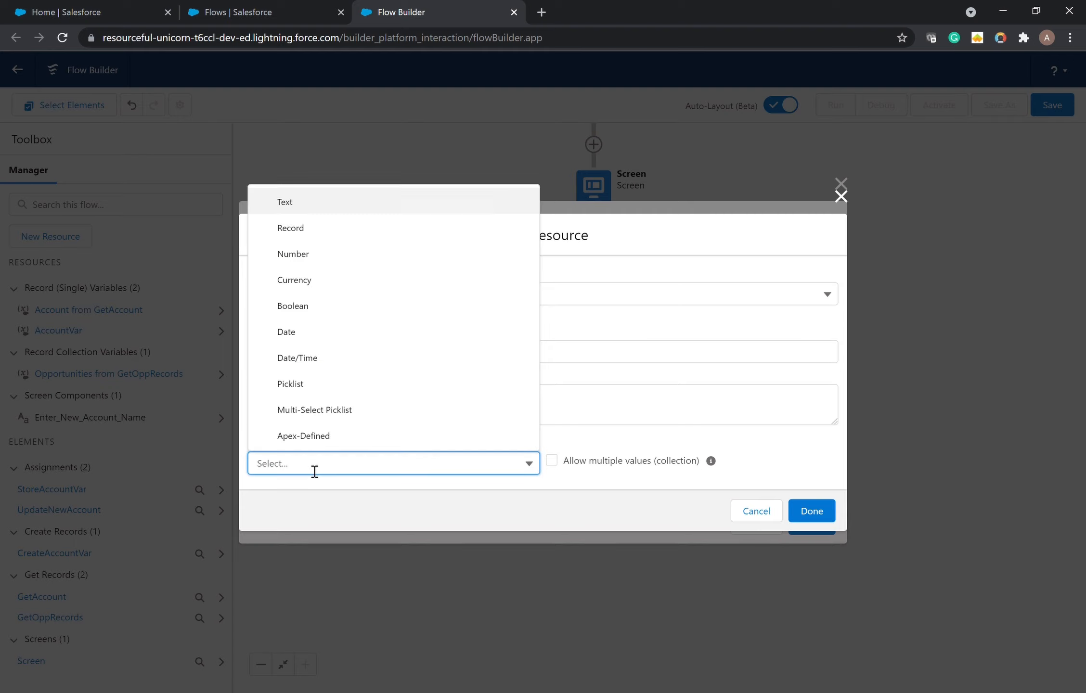
{"action": "left_click", "coordinate": [386, 205]}
{"action": "left_click", "coordinate": [813, 558]}
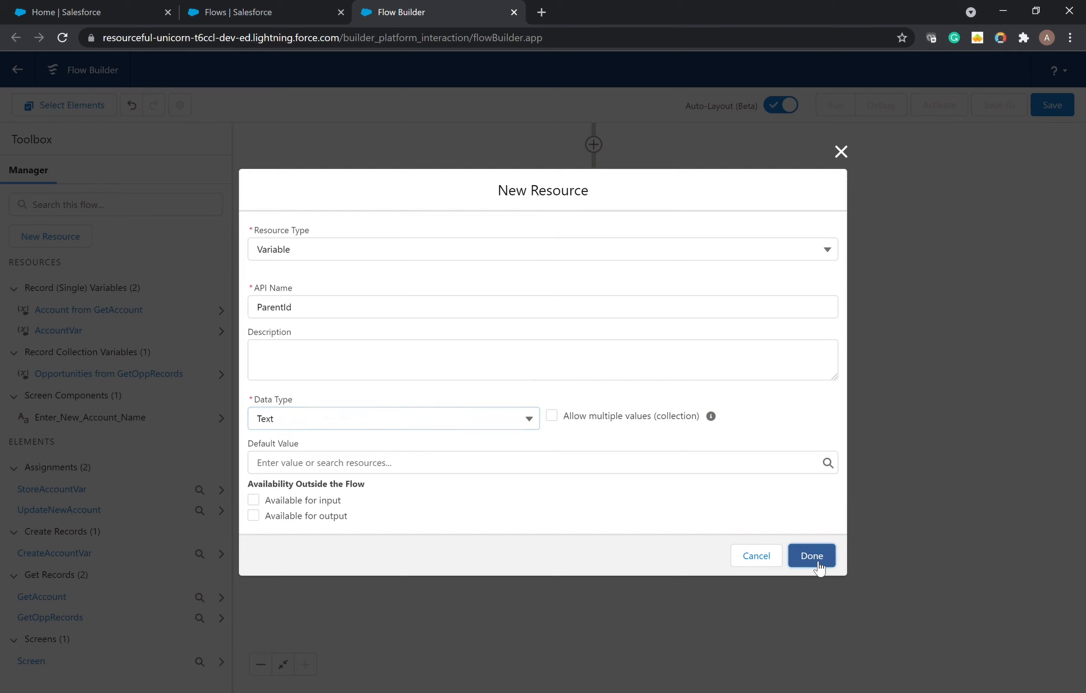
- Set the value of ParentId to AccountVar.Id and finish the AssignParentRecordId assignment
{"action": "left_click", "coordinate": [687, 457]}
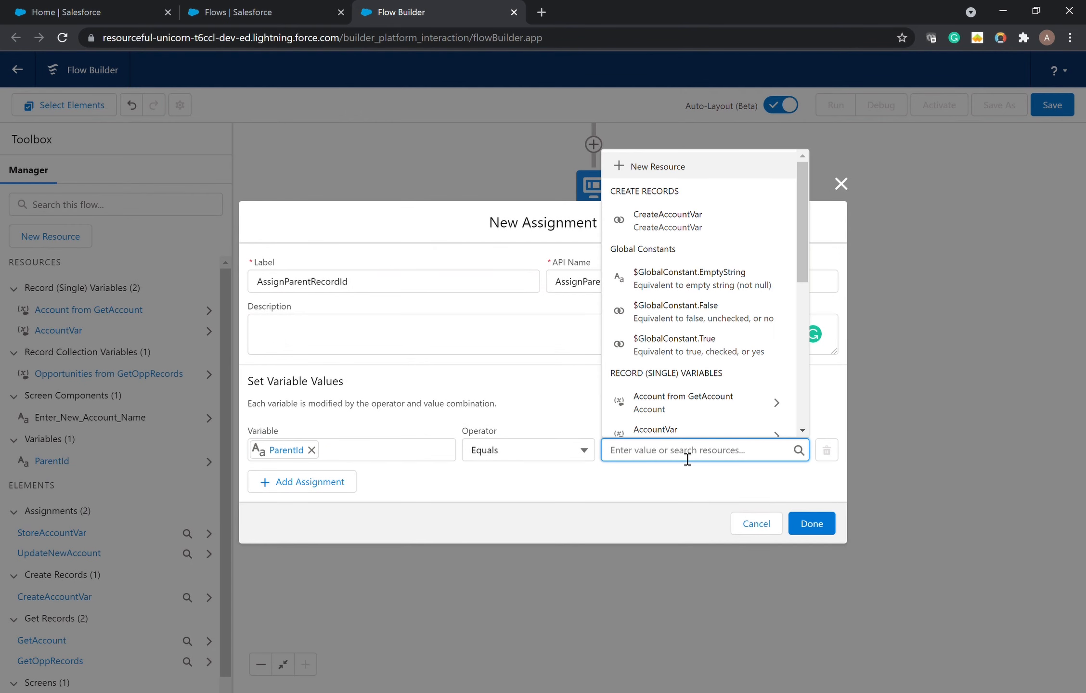
{"action": "type", "text": "Accoun"}
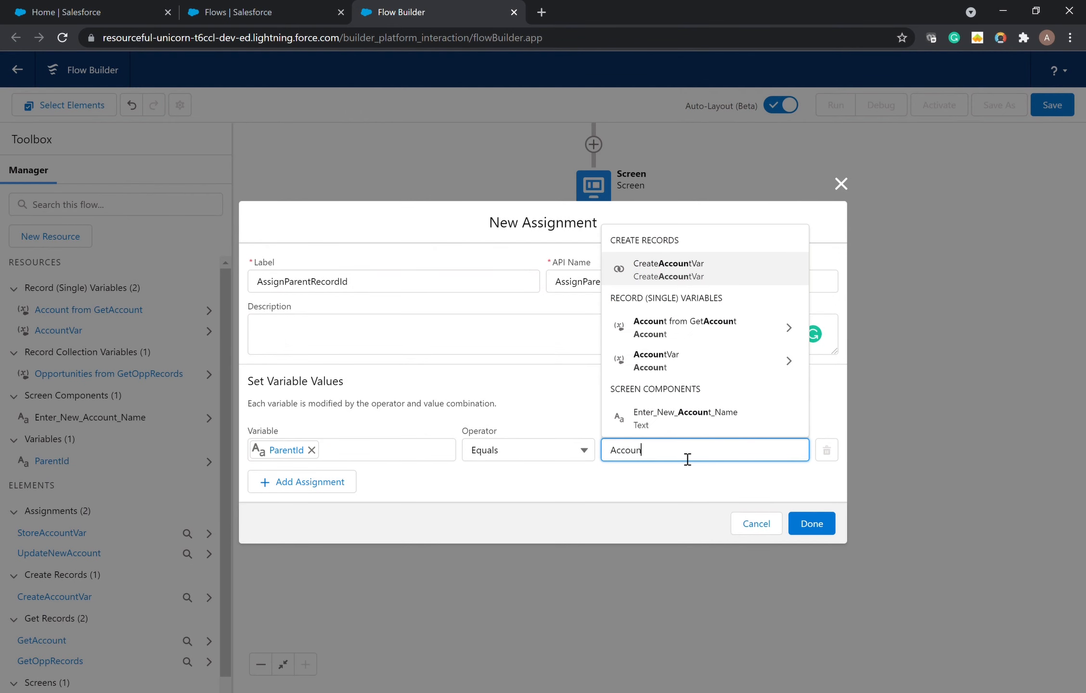
{"action": "left_click", "coordinate": [699, 362]}
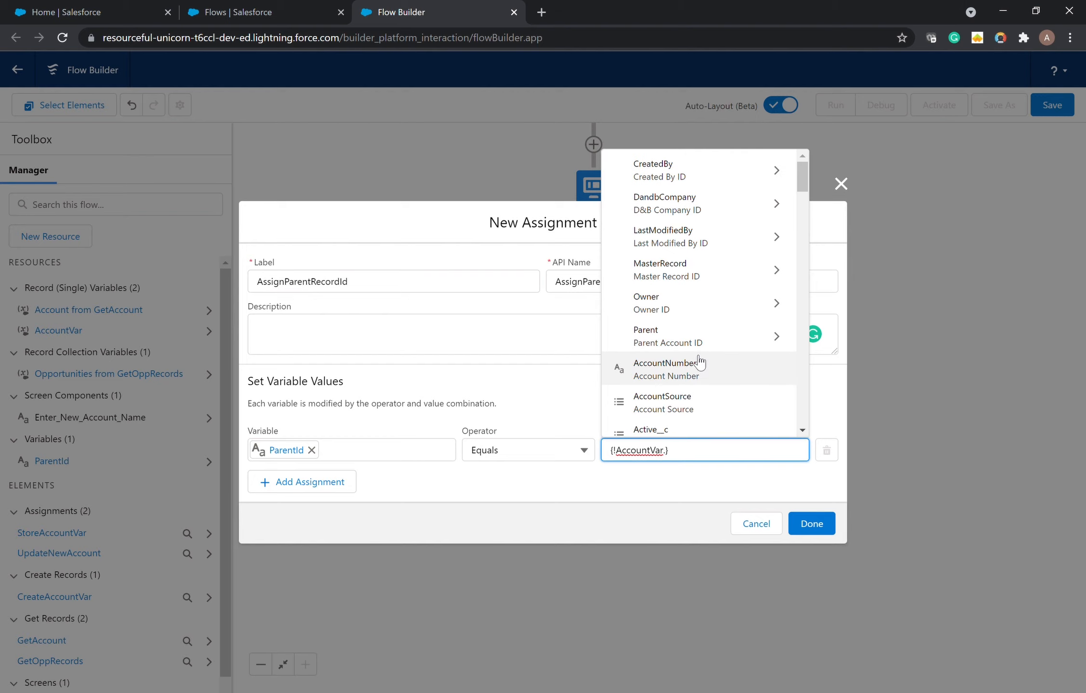
{"action": "type", "text": "Id"}
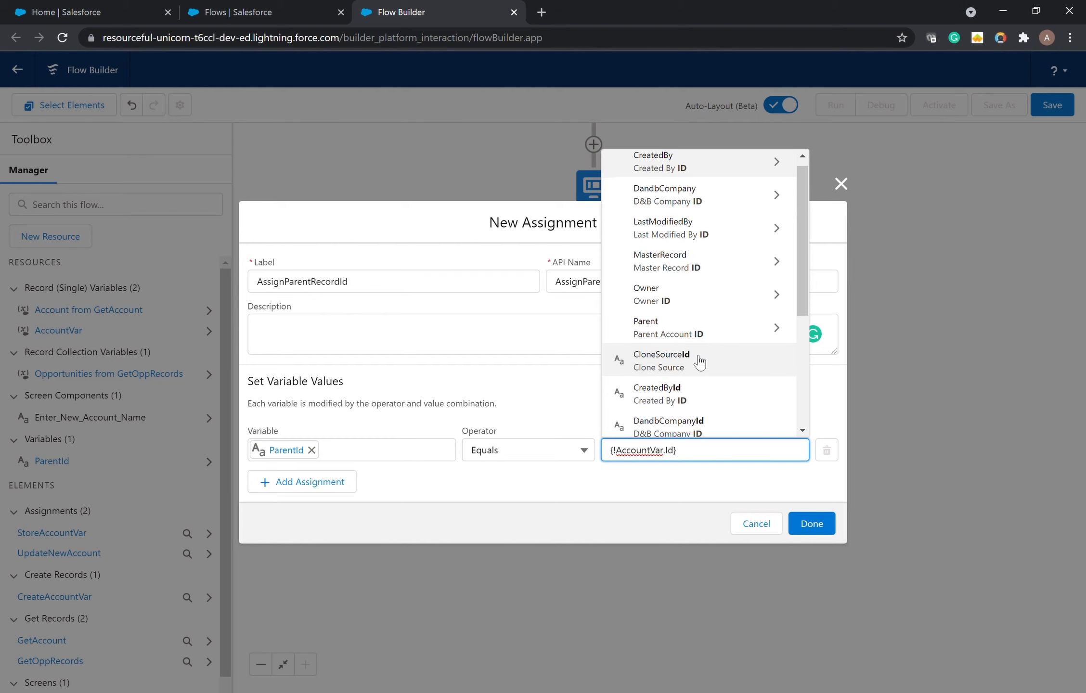
{"action": "scroll", "coordinate": [698, 365], "scroll_direction": "down", "scroll_amount": 3}
{"action": "left_click", "coordinate": [681, 300]}
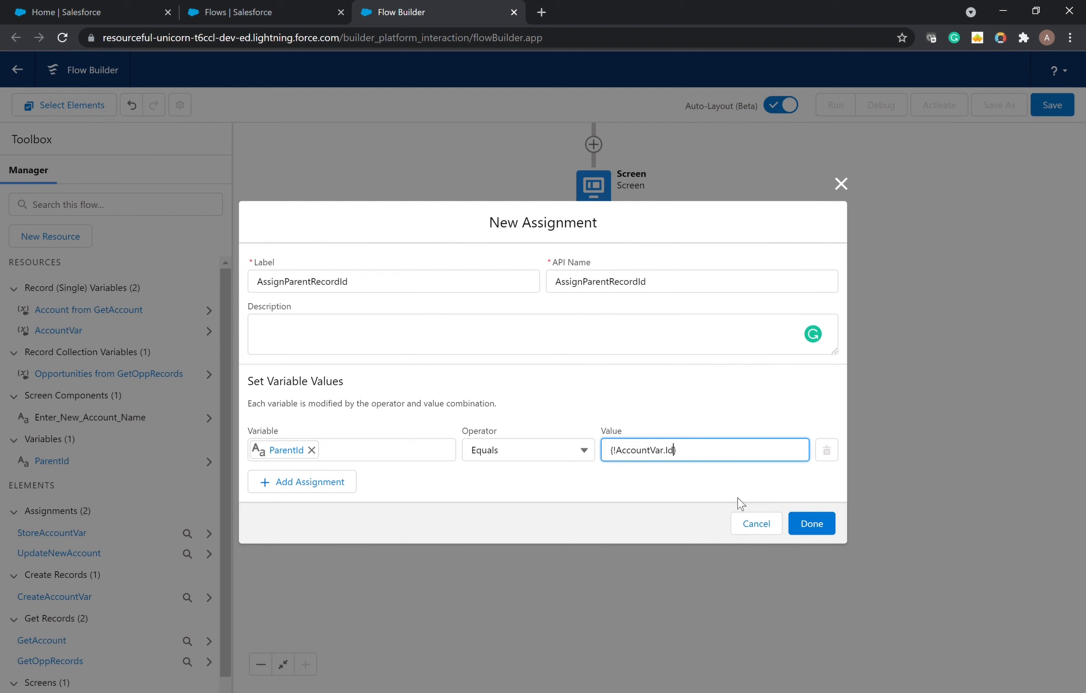
{"action": "left_click", "coordinate": [810, 525]}
- Add a Loop element after AssignParentRecordId, labelled "go through each opp" with API name go_through_each_opp
{"action": "left_click_drag", "start_coordinate": [733, 479], "coordinate": [673, 375]}
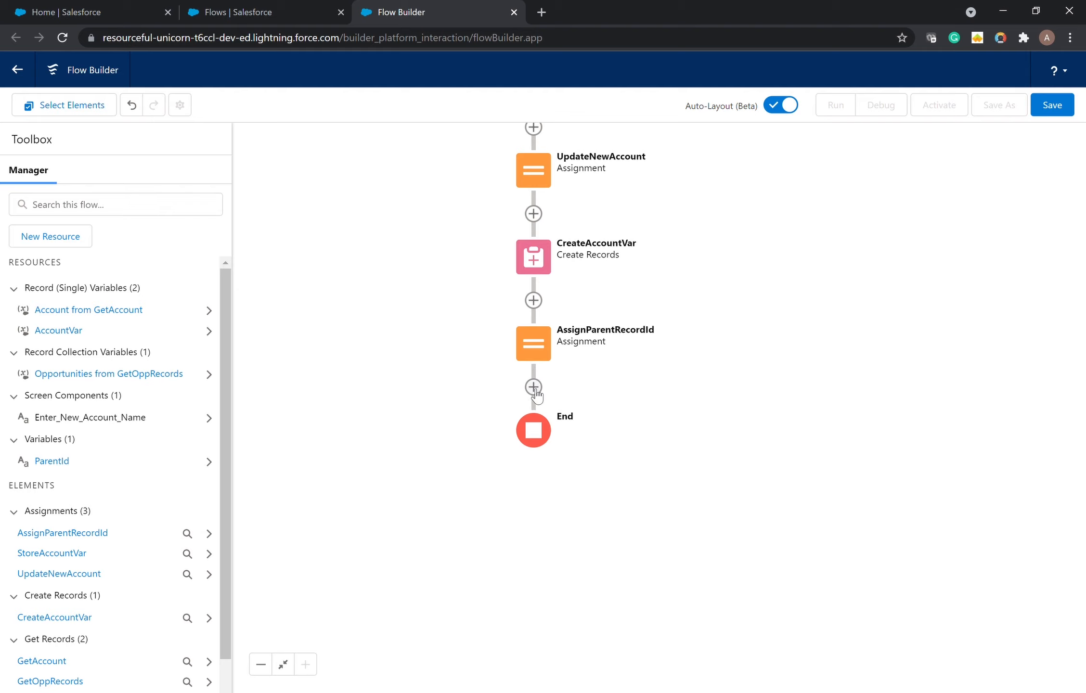
{"action": "left_click", "coordinate": [533, 386]}
{"action": "scroll", "coordinate": [523, 530], "scroll_direction": "down", "scroll_amount": 3}
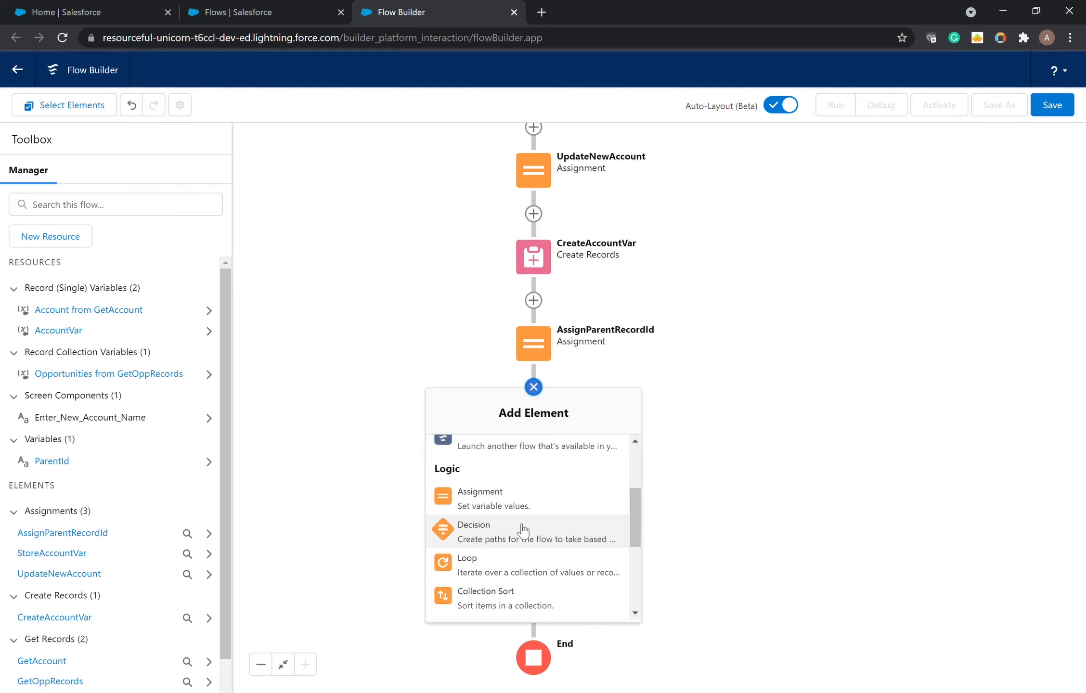
{"action": "left_click", "coordinate": [523, 529]}
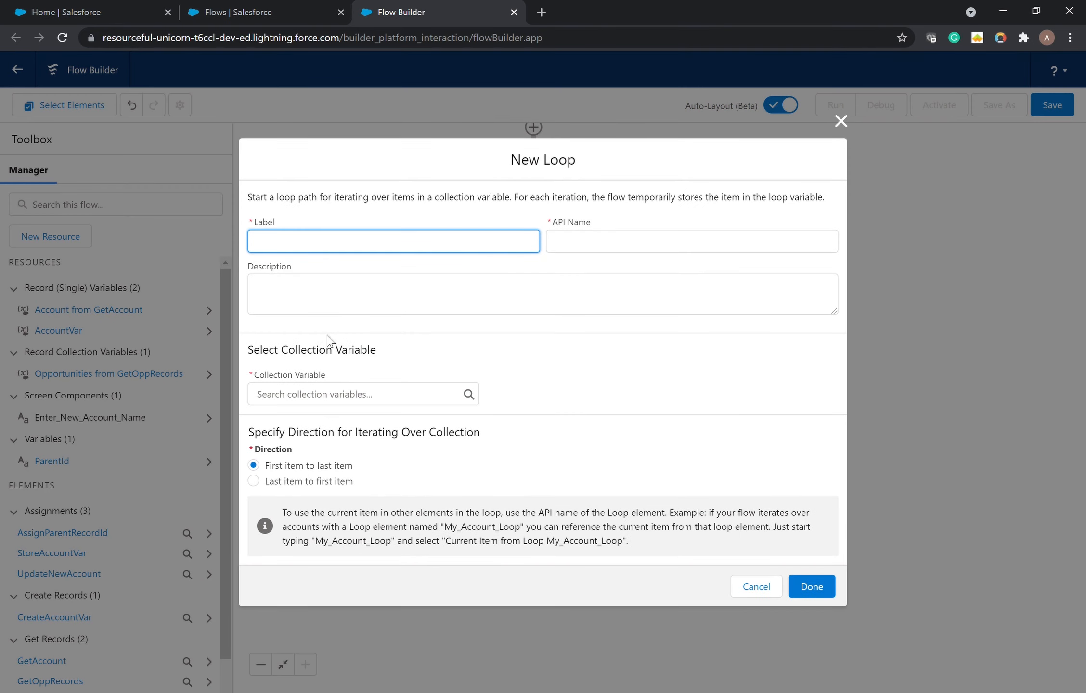
{"action": "type", "text": "Assign"}
{"action": "key", "text": "BackSpace"}
{"action": "key", "text": "BackSpace"}
{"action": "key", "text": "BackSpace"}
{"action": "key", "text": "BackSpace"}
{"action": "key", "text": "BackSpace"}
{"action": "type", "text": "LR"}
{"action": "key", "text": "BackSpace"}
{"action": "type", "text": "go through each opp"}
{"action": "key", "text": "Tab"}
- Use Opportunities from GetOppRecords as the loop's collection variable and finish the Loop element
{"action": "left_click", "coordinate": [372, 404]}
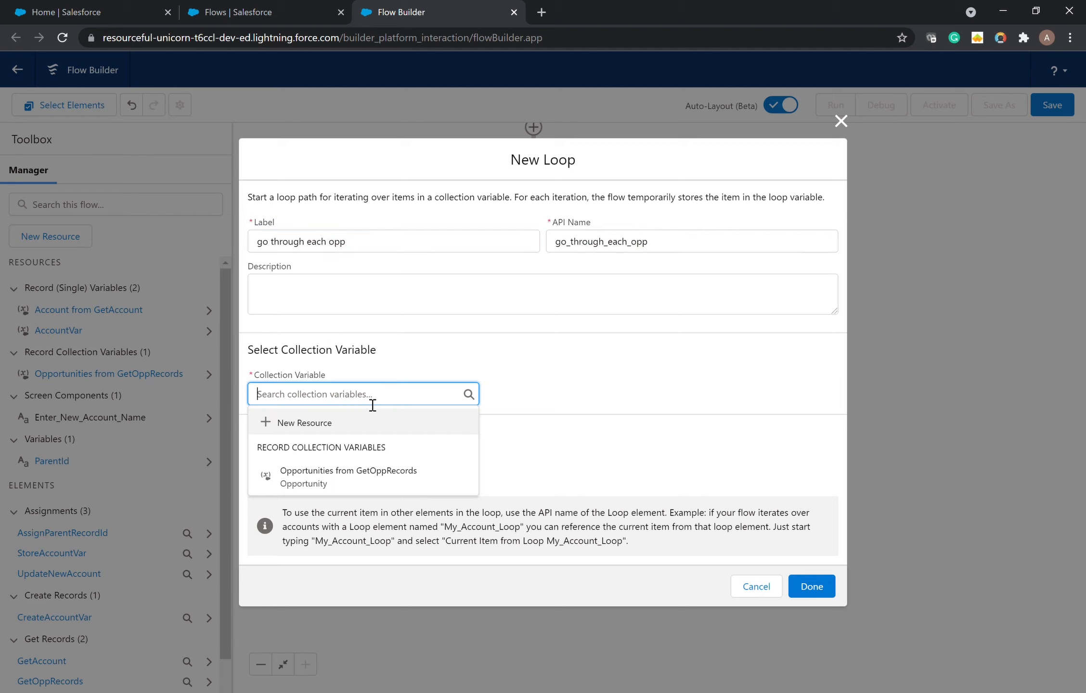
{"action": "left_click", "coordinate": [414, 474]}
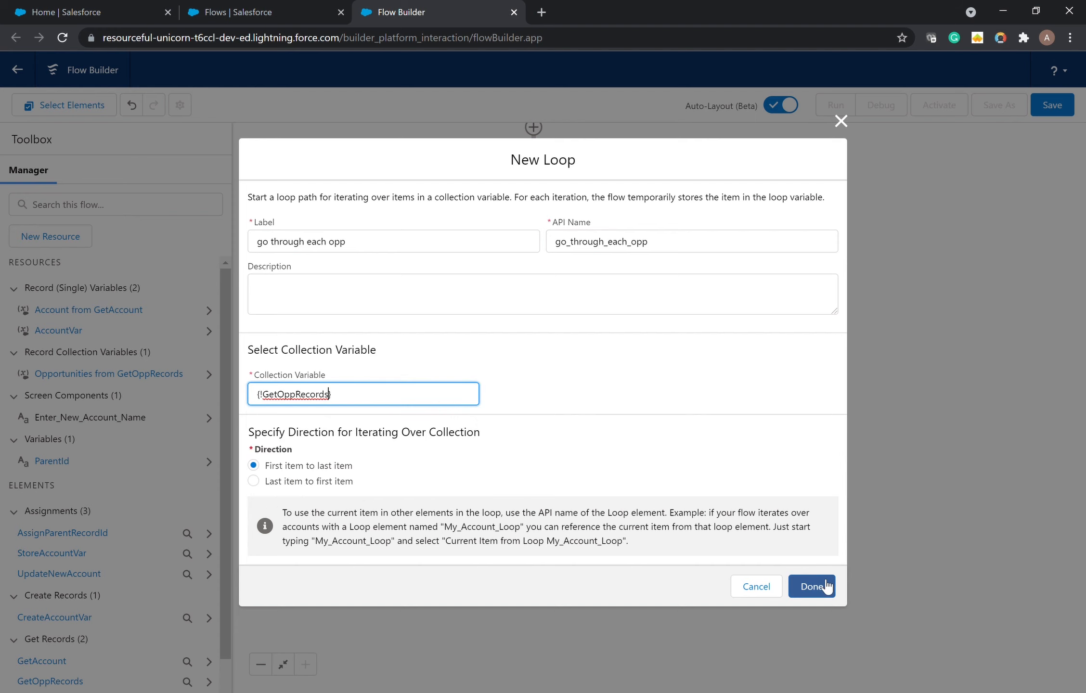
{"action": "left_click", "coordinate": [811, 586]}
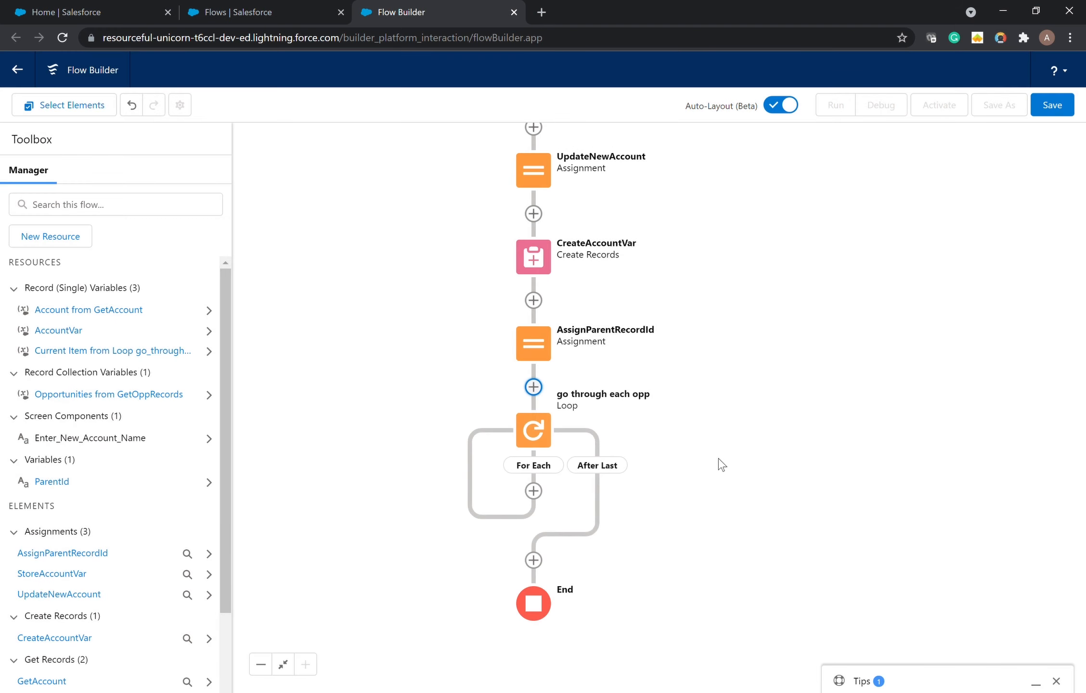
- Add an Assignment element to the loop's For Each path, with AssignOpptoRecordVar as its label and API name
{"action": "left_click_drag", "start_coordinate": [719, 458], "coordinate": [715, 367]}
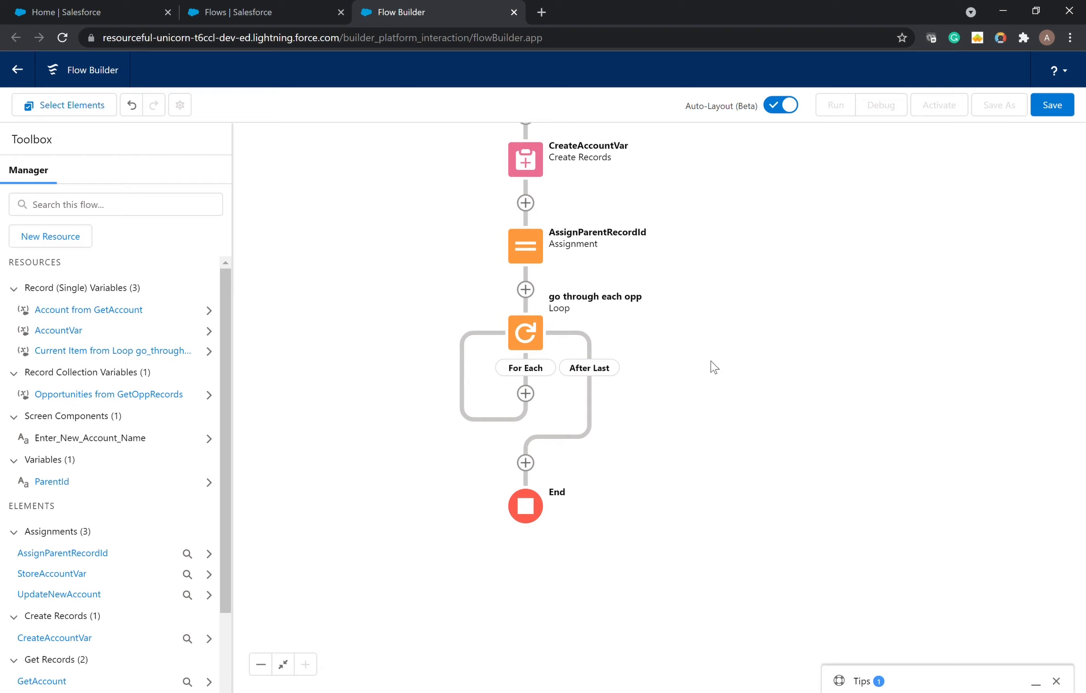
{"action": "left_click", "coordinate": [525, 393]}
{"action": "scroll", "coordinate": [486, 548], "scroll_direction": "down", "scroll_amount": 2}
{"action": "left_click", "coordinate": [484, 549]}
{"action": "type", "text": "Assign"}
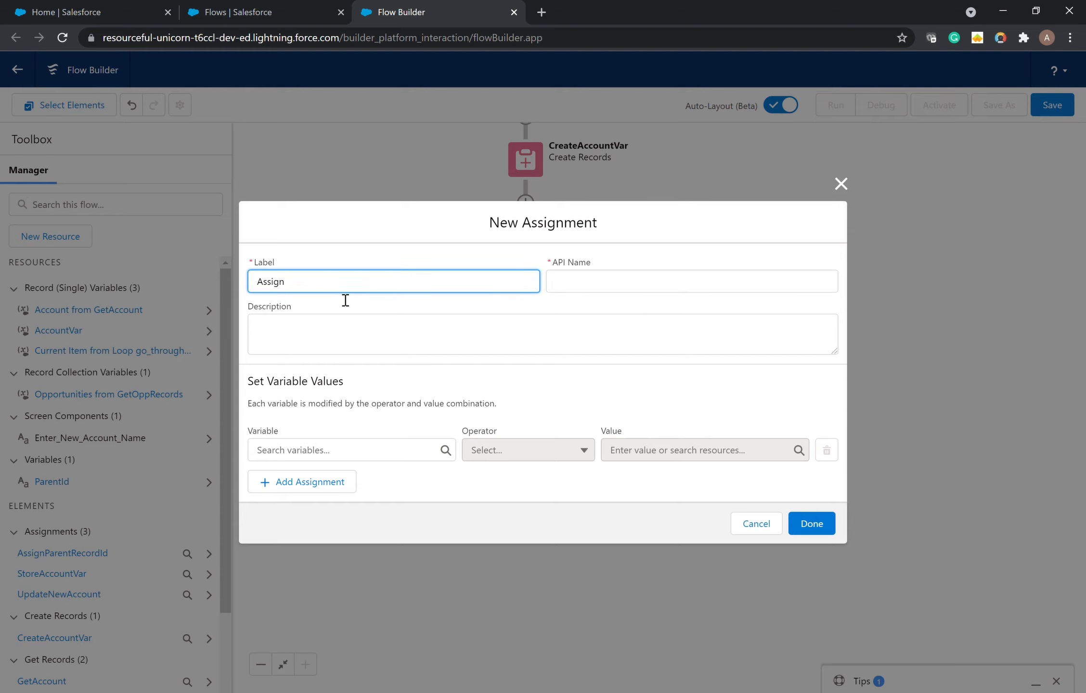
{"action": "type", "text": "OpptoRecordVar"}
{"action": "left_click", "coordinate": [351, 450]}
{"action": "type", "text": "opp"}
{"action": "key", "text": "BackSpace"}
{"action": "key", "text": "BackSpace"}
{"action": "key", "text": "BackSpace"}
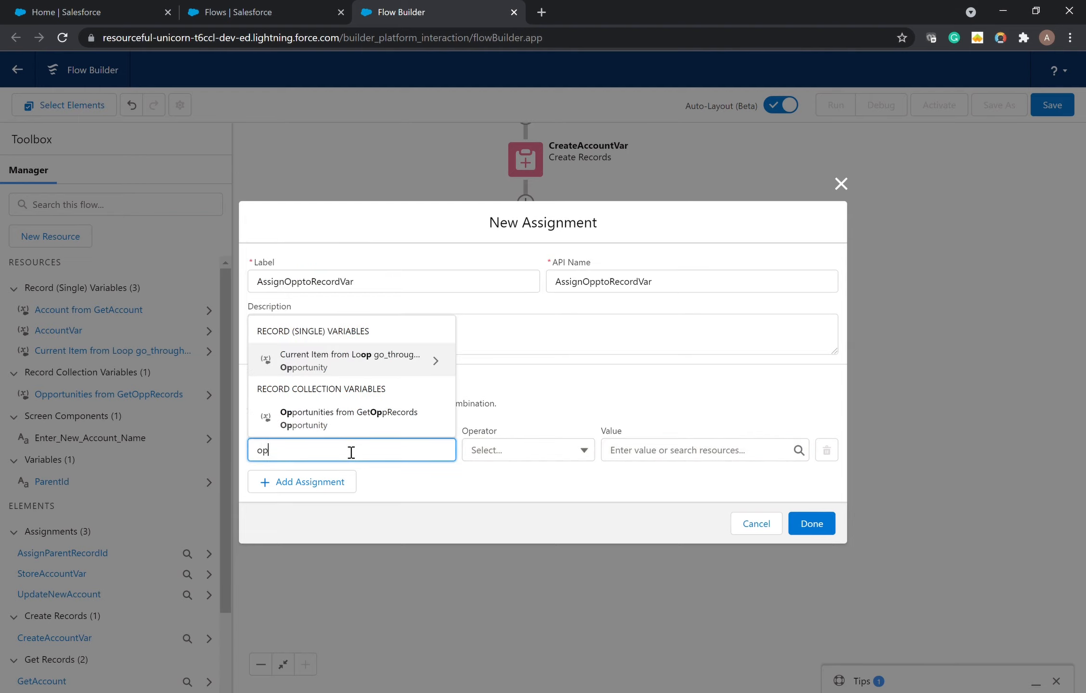
{"action": "type", "text": "va"}
{"action": "key", "text": "BackSpace"}
{"action": "key", "text": "BackSpace"}
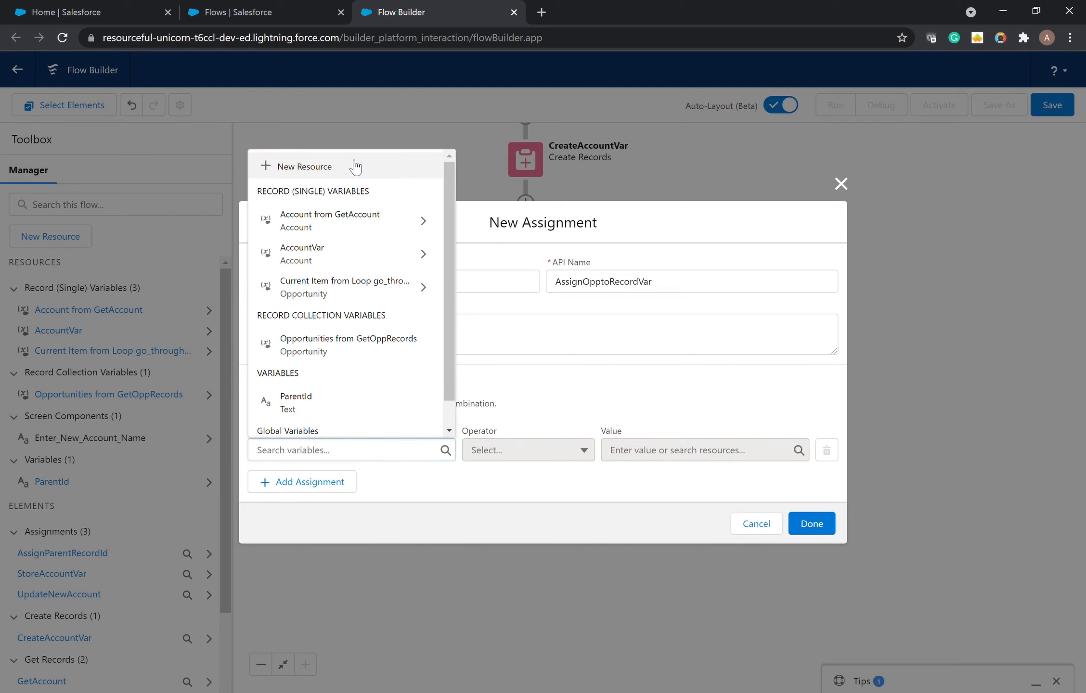
- Create a Record variable resource with API name OppRecordVar and object Opportunity as the variable of the AssignOpptoRecordVar assignment
{"action": "left_click", "coordinate": [356, 167]}
{"action": "left_click", "coordinate": [346, 327]}
{"action": "left_click", "coordinate": [332, 357]}
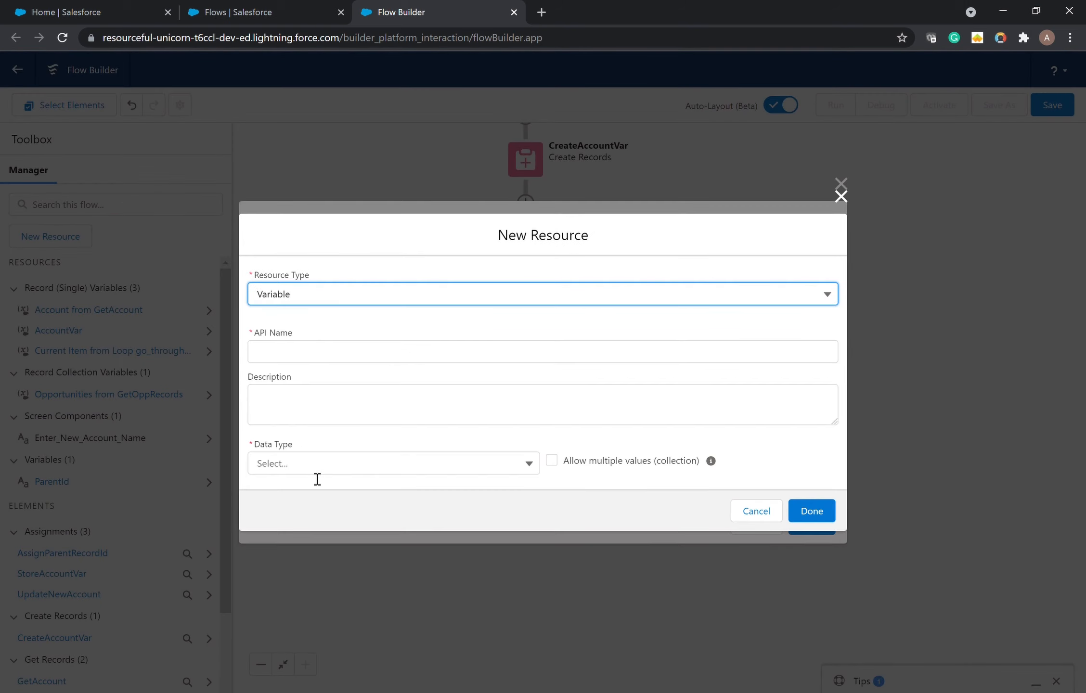
{"action": "left_click", "coordinate": [316, 470]}
{"action": "left_click", "coordinate": [316, 313]}
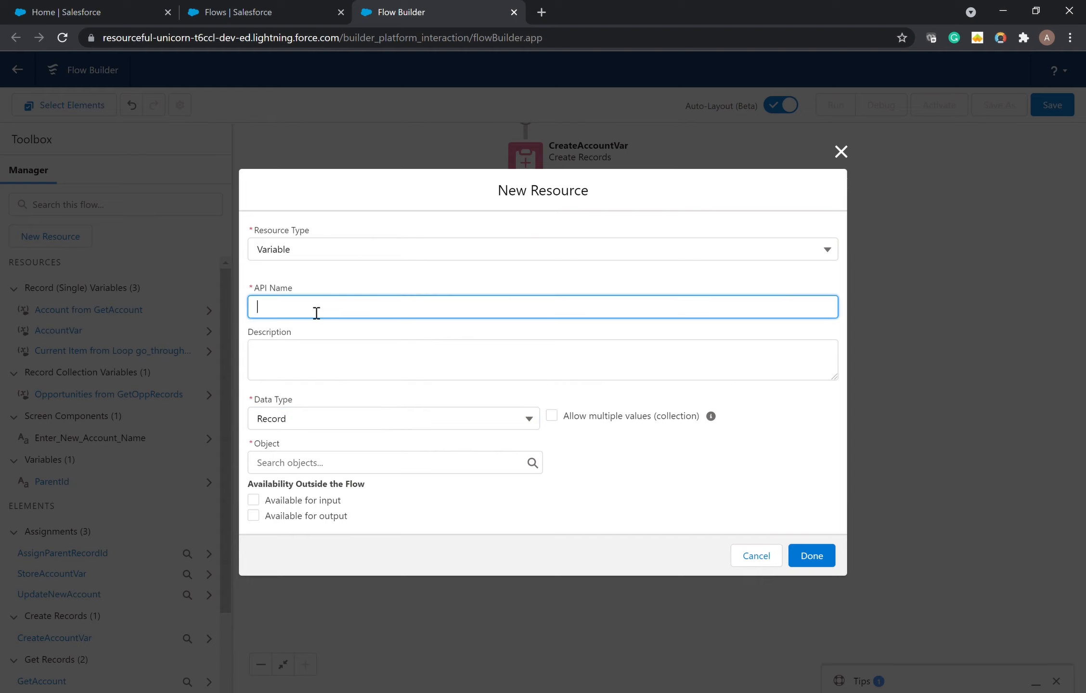
{"action": "type", "text": "OppRecordVar"}
{"action": "left_click", "coordinate": [811, 556]}
{"action": "left_click", "coordinate": [480, 458]}
{"action": "type", "text": "Opport"}
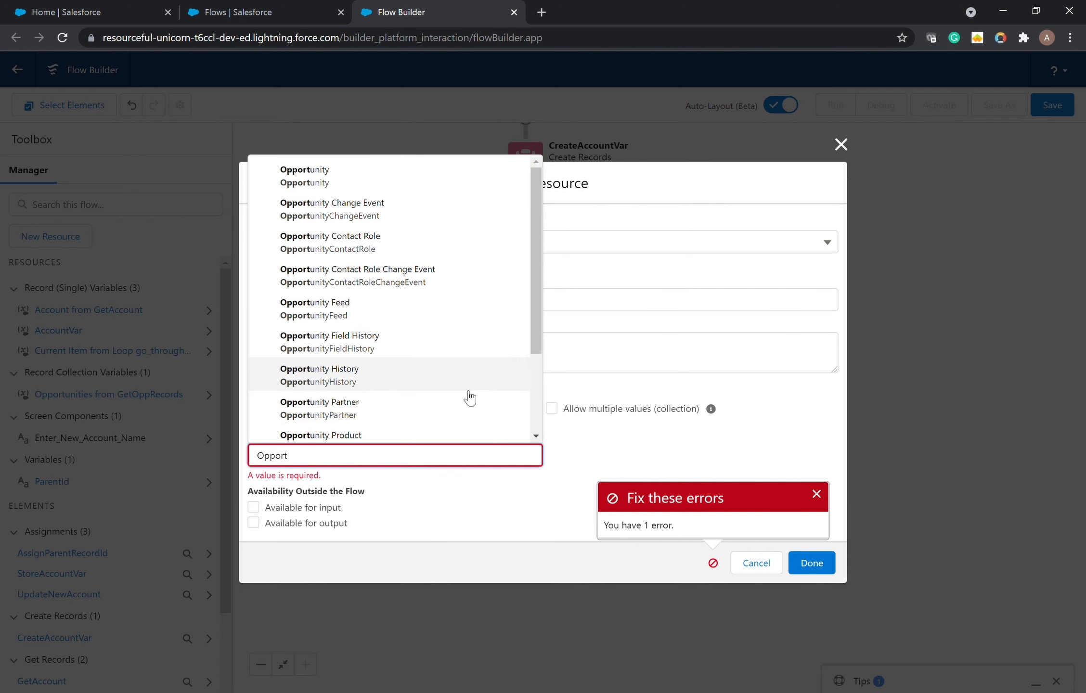
{"action": "left_click", "coordinate": [307, 176]}
{"action": "left_click", "coordinate": [811, 563]}
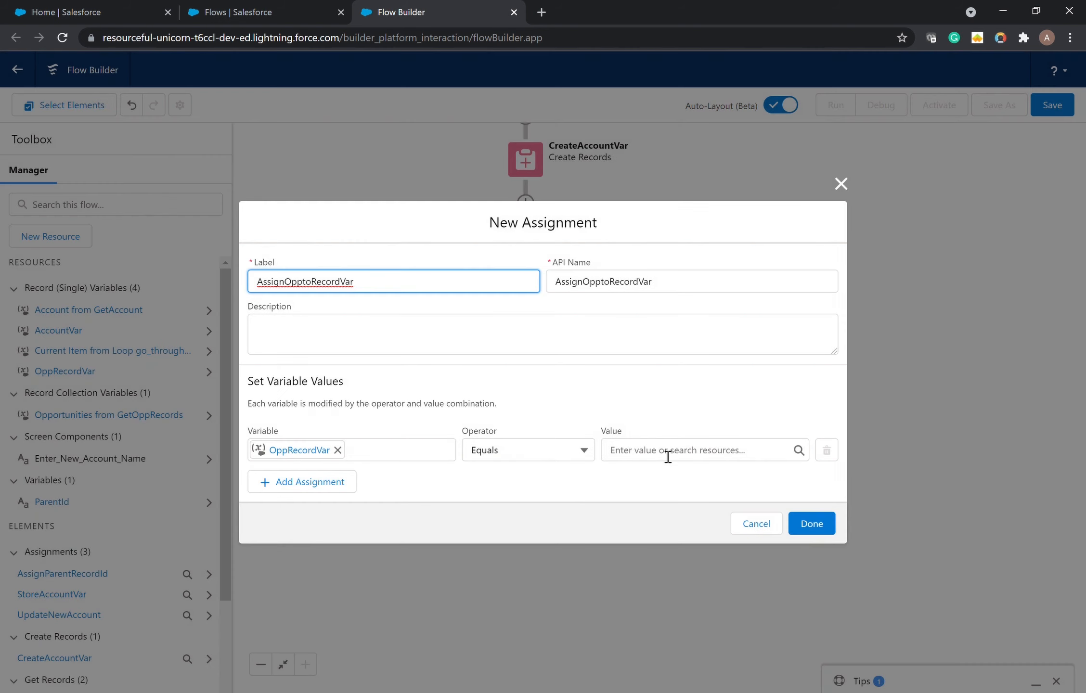
- Set the value of OppRecordVar to the current item from the go_through_each_opp loop and finish the assignment
{"action": "left_click", "coordinate": [667, 457]}
{"action": "type", "text": "cur"}
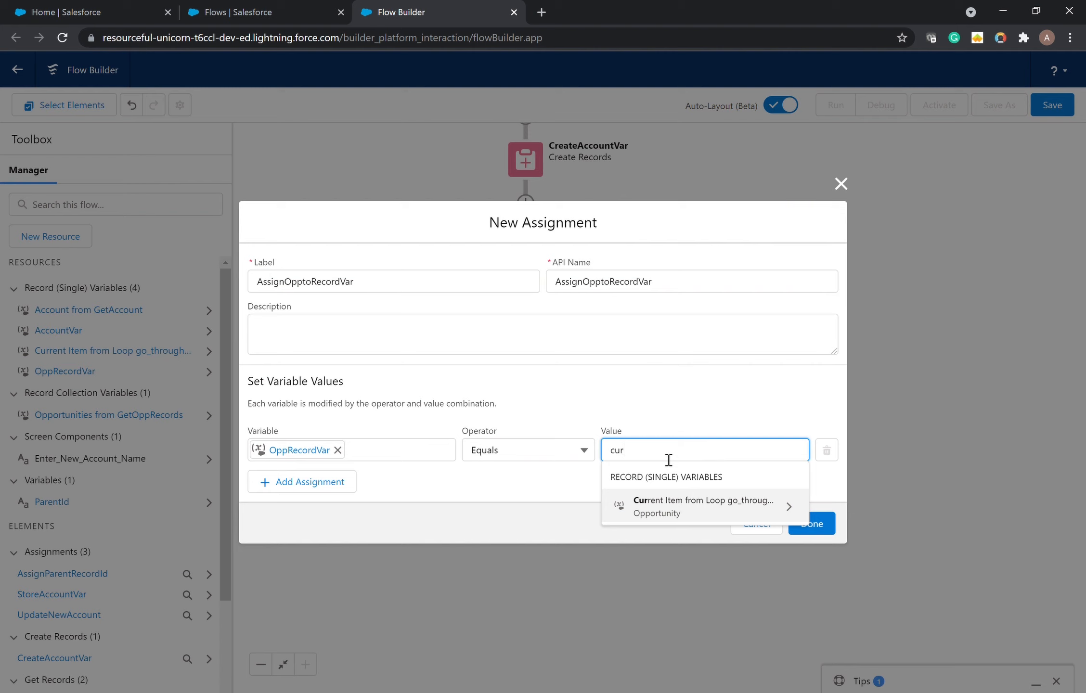
{"action": "left_click", "coordinate": [691, 505]}
{"action": "left_click", "coordinate": [816, 522]}
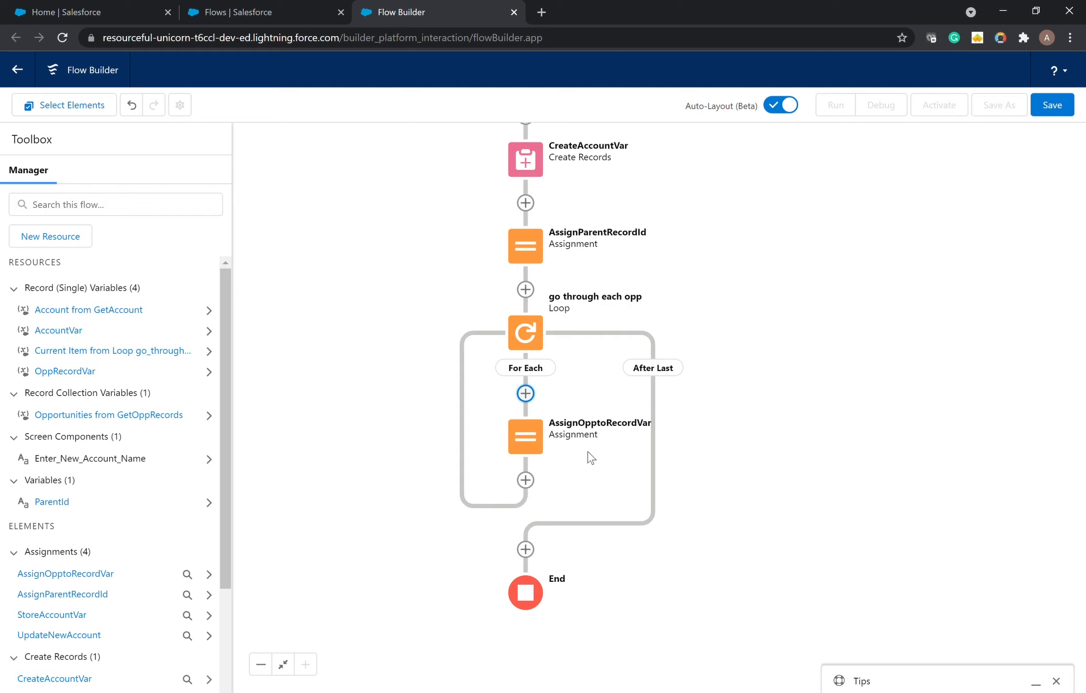
- Add an Assignment element after AssignOpptoRecordVar inside the loop, with UpdateParentID as its label and API name
{"action": "left_click", "coordinate": [525, 480]}
{"action": "scroll", "coordinate": [544, 601], "scroll_direction": "down", "scroll_amount": 1}
{"action": "scroll", "coordinate": [545, 600], "scroll_direction": "down", "scroll_amount": 1}
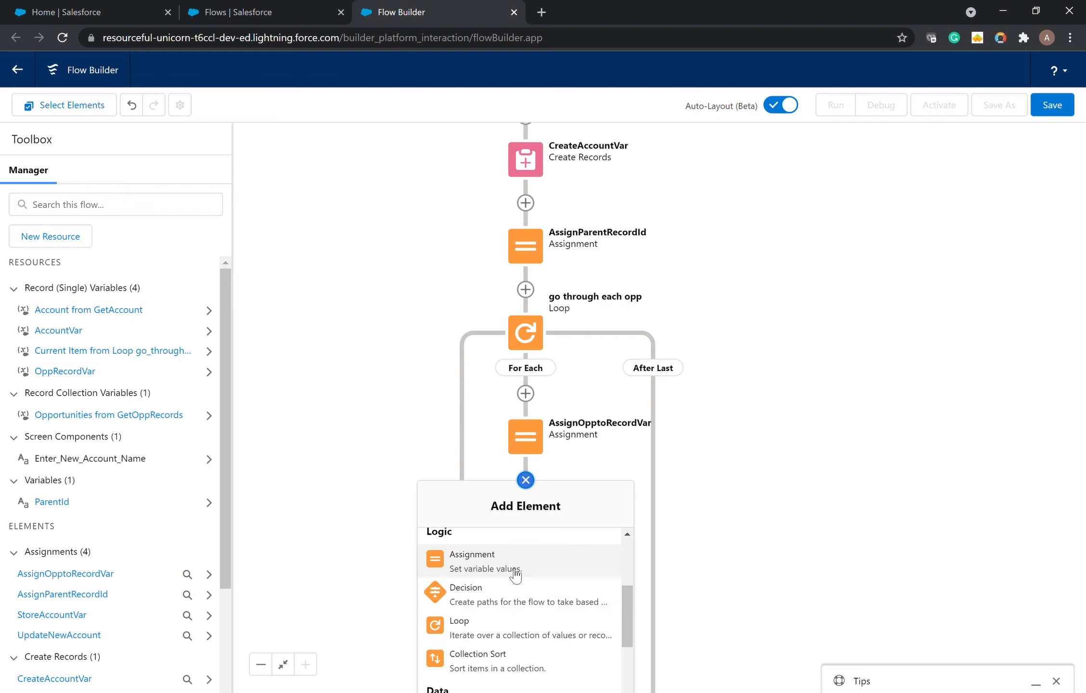
{"action": "left_click", "coordinate": [514, 571]}
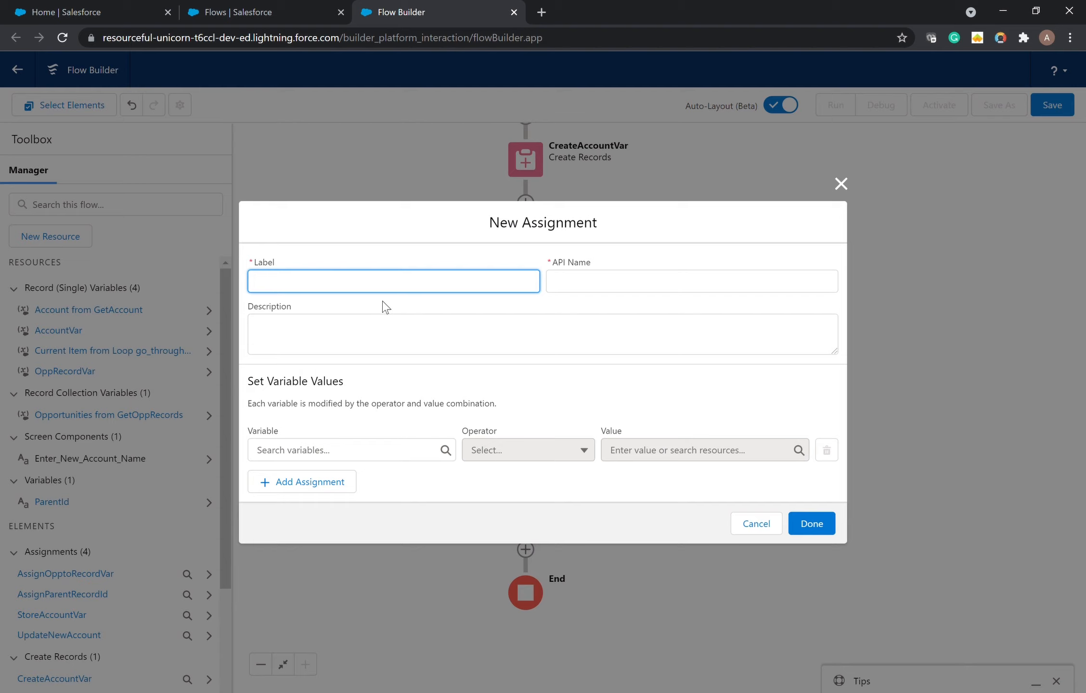
{"action": "type", "text": "UpdateParentID"}
- Set the AccountId field of OppRecordVar equal to the ParentId variable and finish the UpdateParentID assignment
{"action": "left_click", "coordinate": [391, 448]}
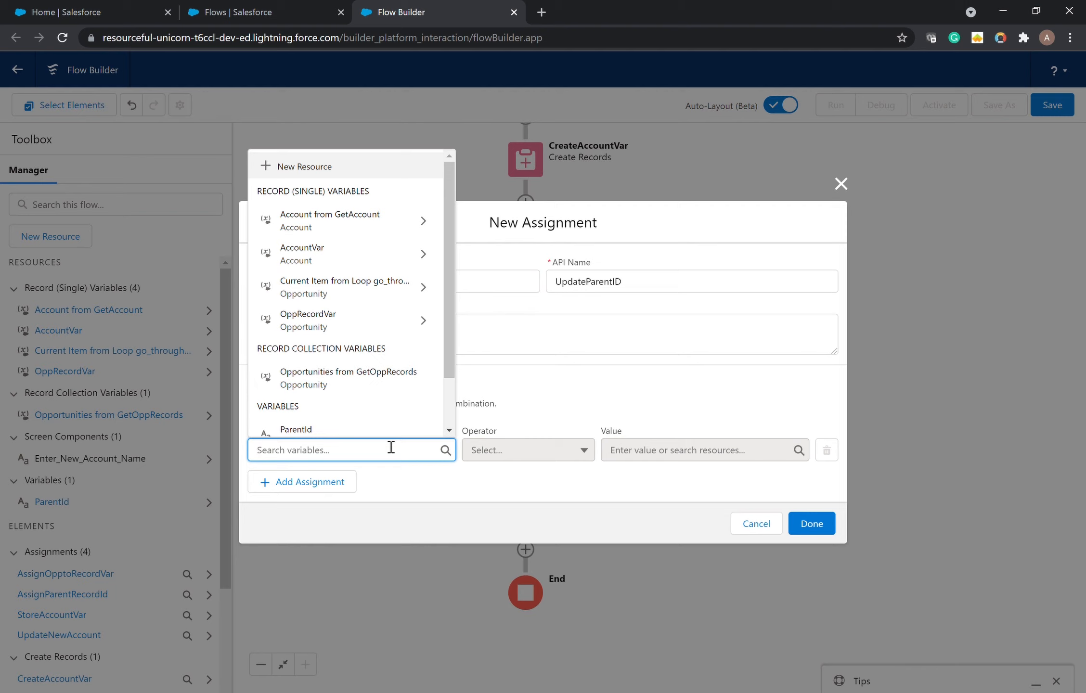
{"action": "type", "text": "opp"}
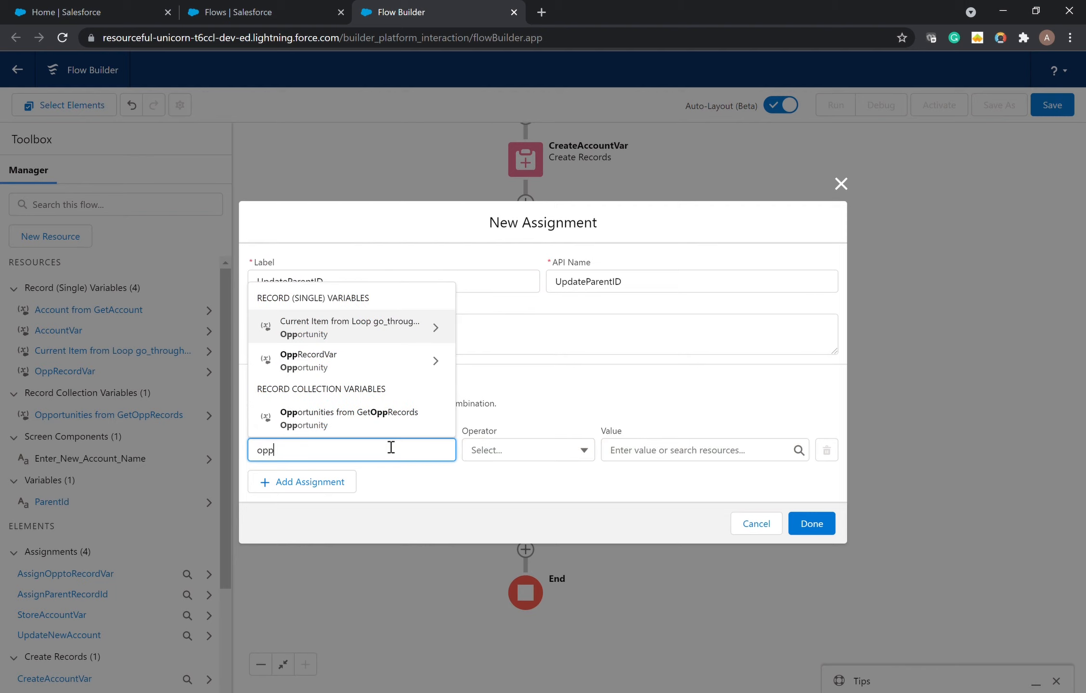
{"action": "left_click", "coordinate": [371, 360]}
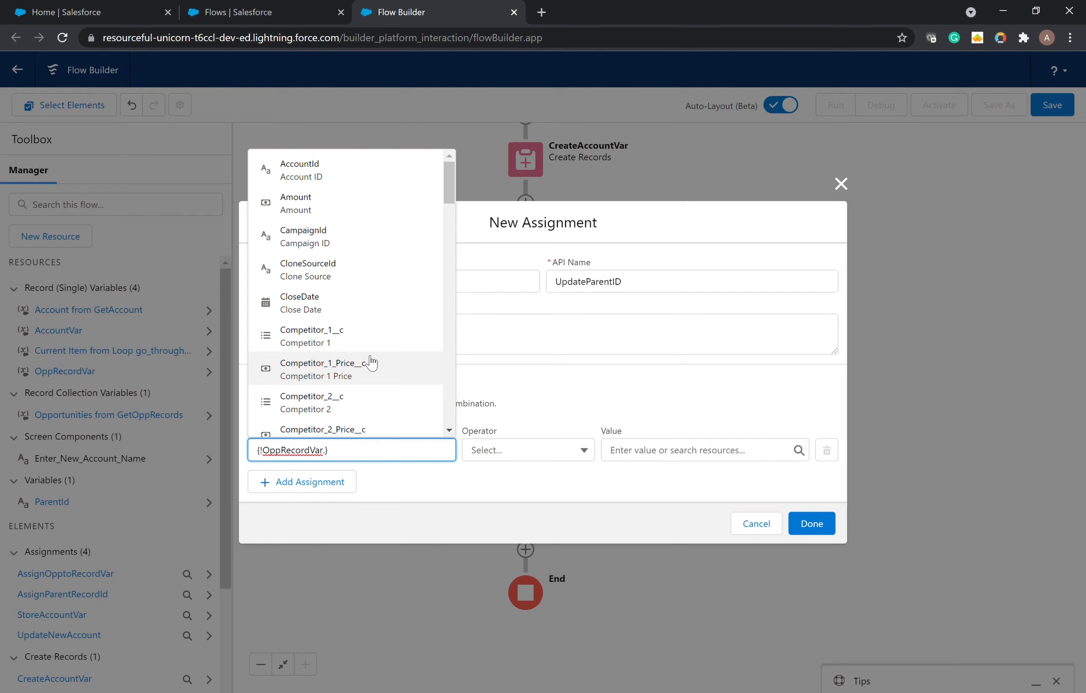
{"action": "type", "text": "account"}
{"action": "key", "text": "Return"}
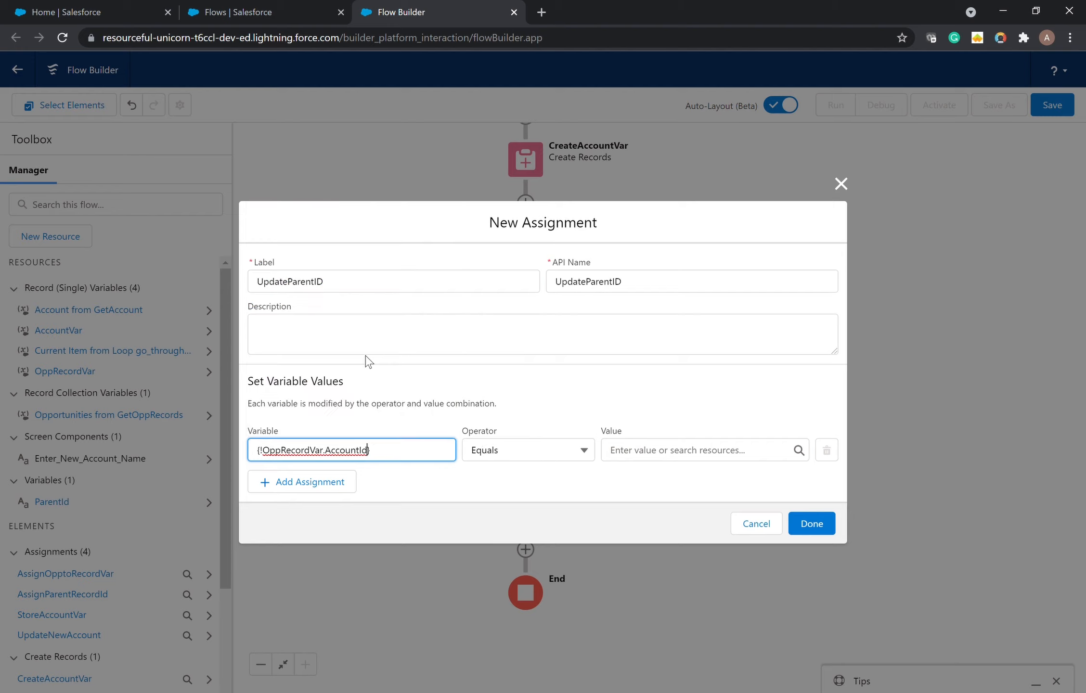
{"action": "left_click", "coordinate": [633, 457]}
{"action": "type", "text": "parent"}
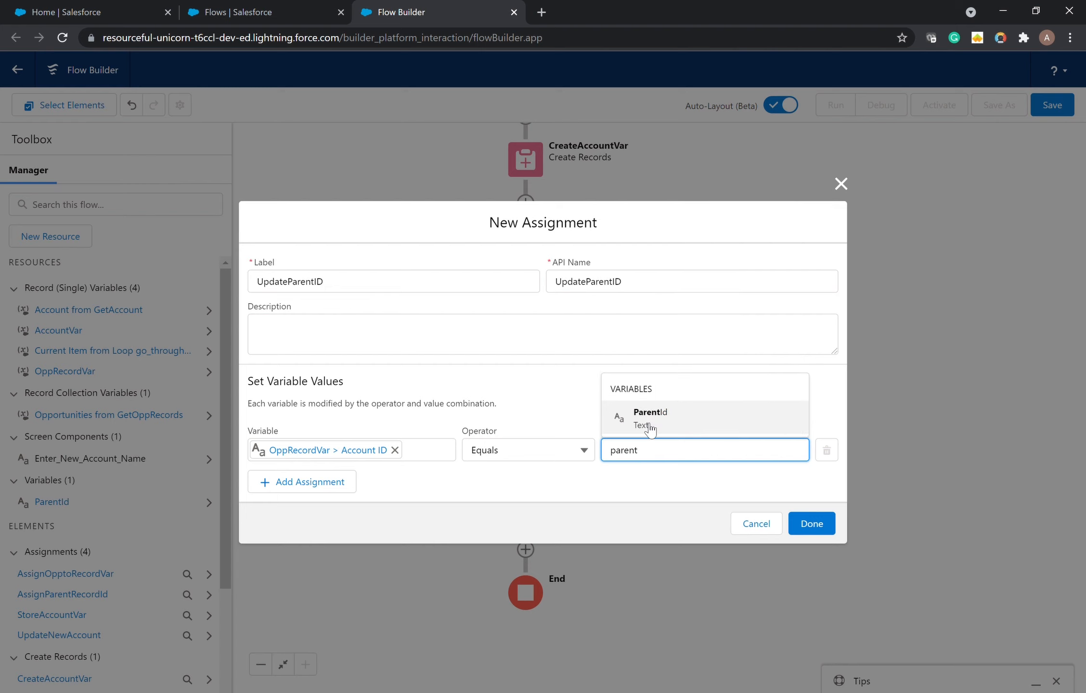
{"action": "left_click", "coordinate": [647, 420]}
{"action": "left_click", "coordinate": [811, 525]}
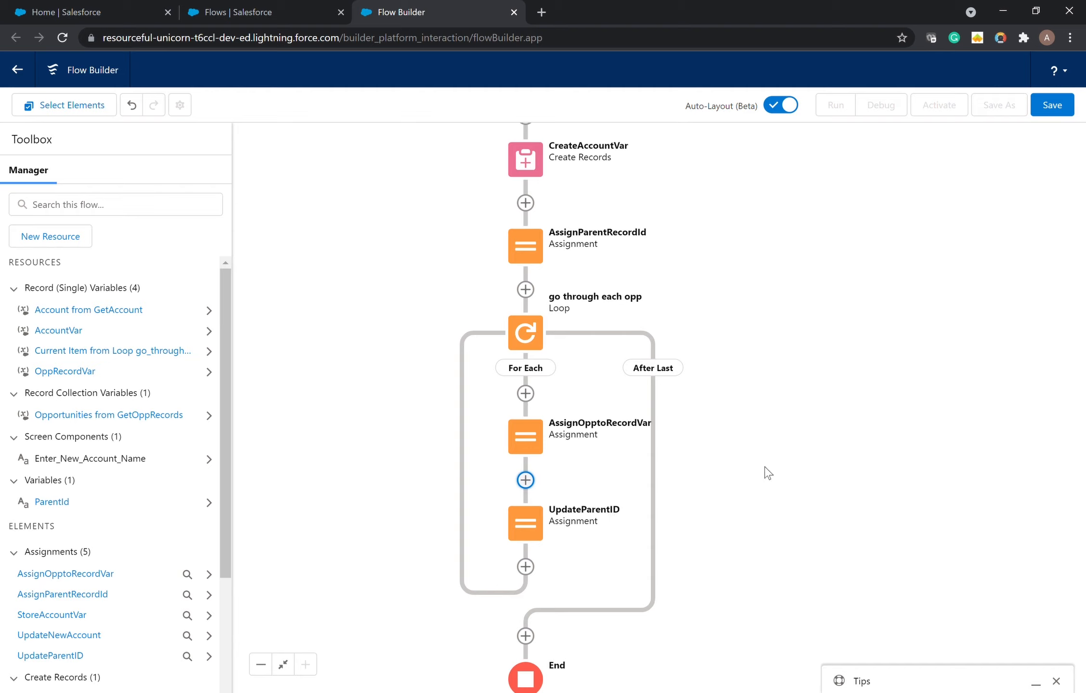
- Add an Assignment element after UpdateParentID inside the loop, with AssigntoCollectionVar as its label and API name
{"action": "left_click_drag", "start_coordinate": [764, 471], "coordinate": [698, 319]}
{"action": "left_click", "coordinate": [465, 415]}
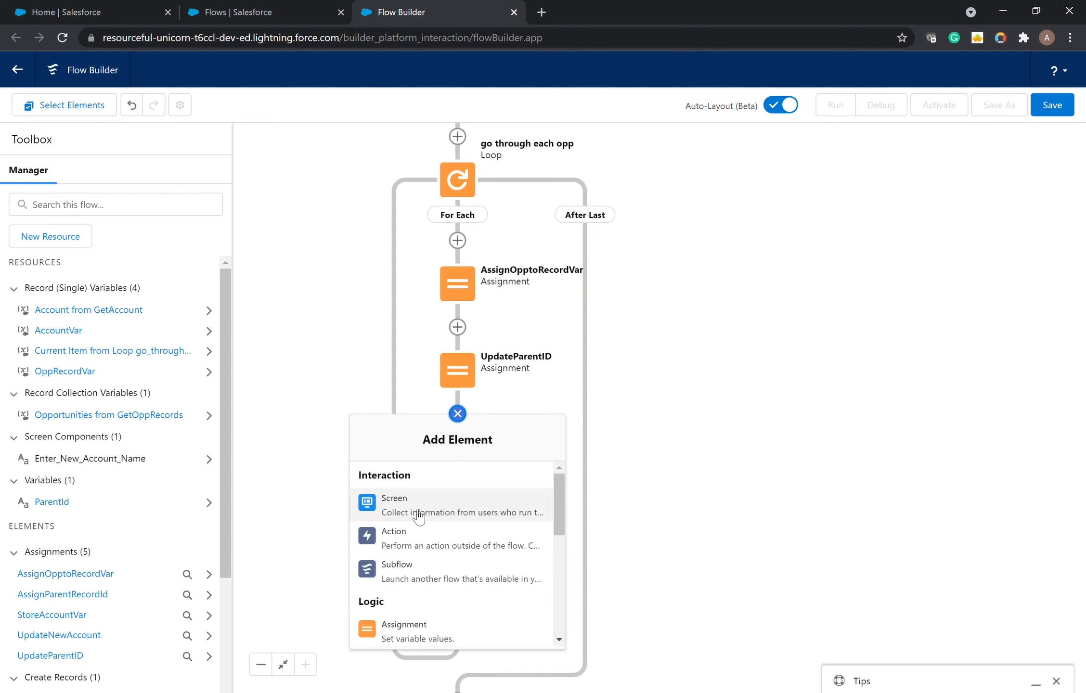
{"action": "scroll", "coordinate": [417, 514], "scroll_direction": "down", "scroll_amount": 1}
{"action": "left_click", "coordinate": [438, 575]}
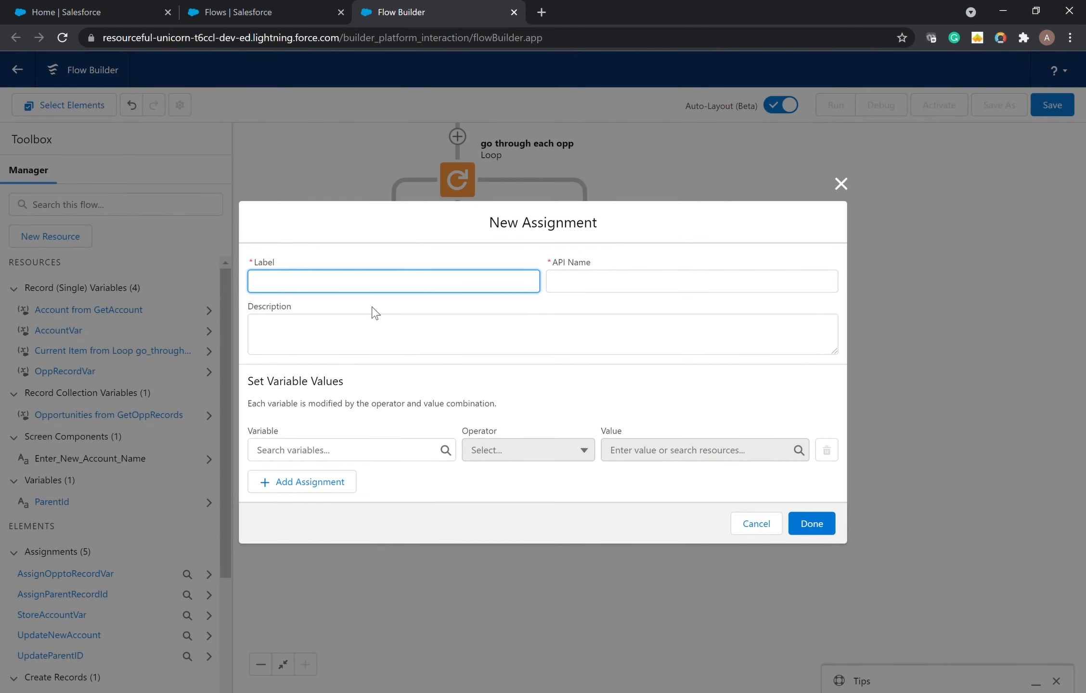
{"action": "type", "text": "AssigntoCollectionVar"}
{"action": "left_click", "coordinate": [495, 313]}
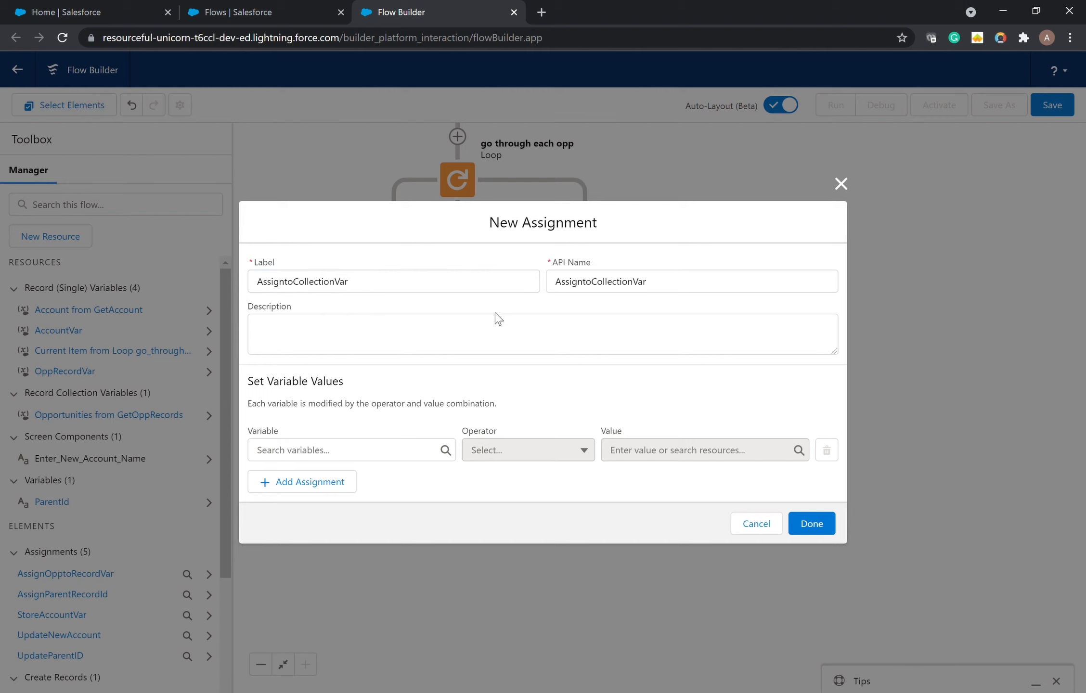
- Create a new Variable resource named OppCollectionVar for the AssigntoCollectionVar assignment
{"action": "left_click", "coordinate": [329, 452]}
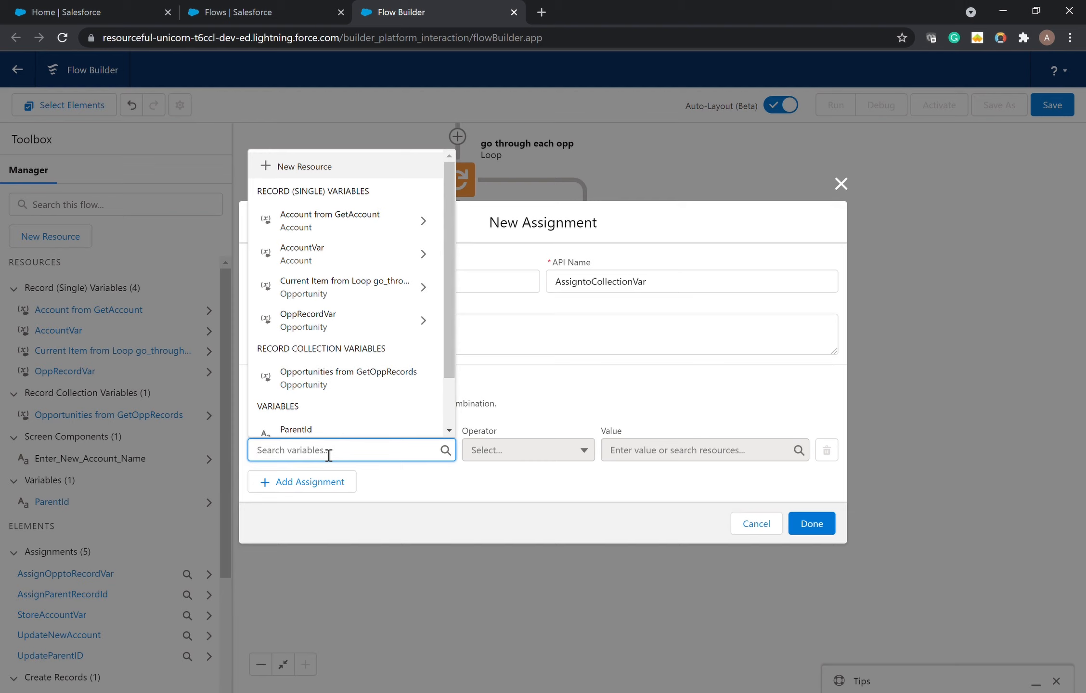
{"action": "left_click", "coordinate": [341, 167]}
{"action": "left_click", "coordinate": [329, 327]}
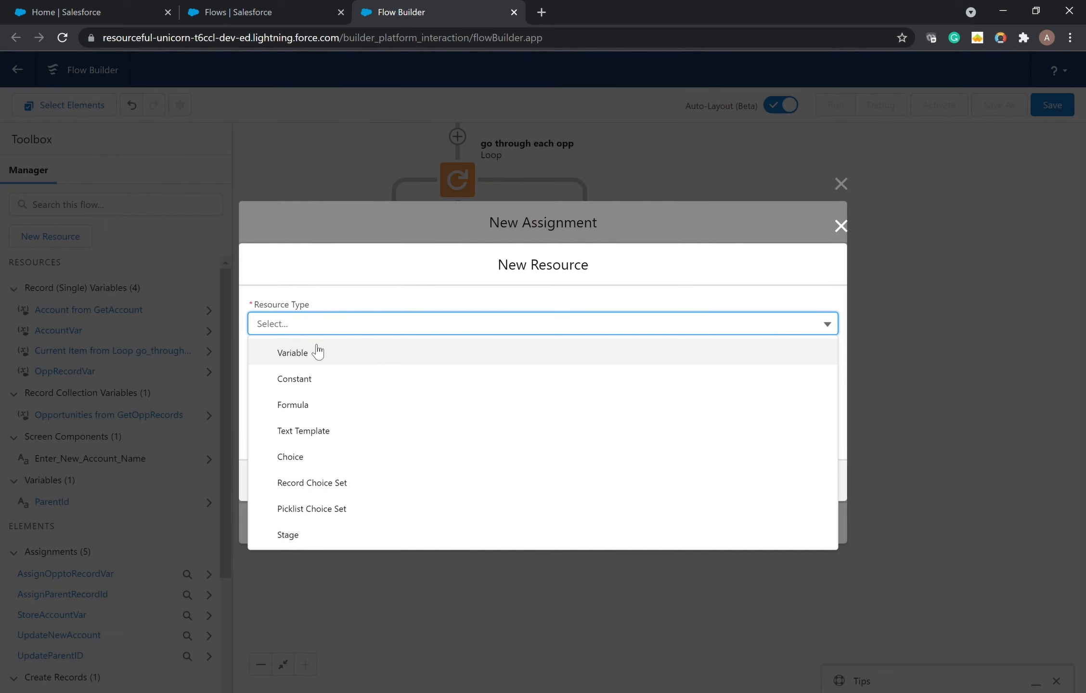
{"action": "left_click", "coordinate": [318, 351]}
{"action": "left_click", "coordinate": [367, 357]}
{"action": "type", "text": "OppC"}
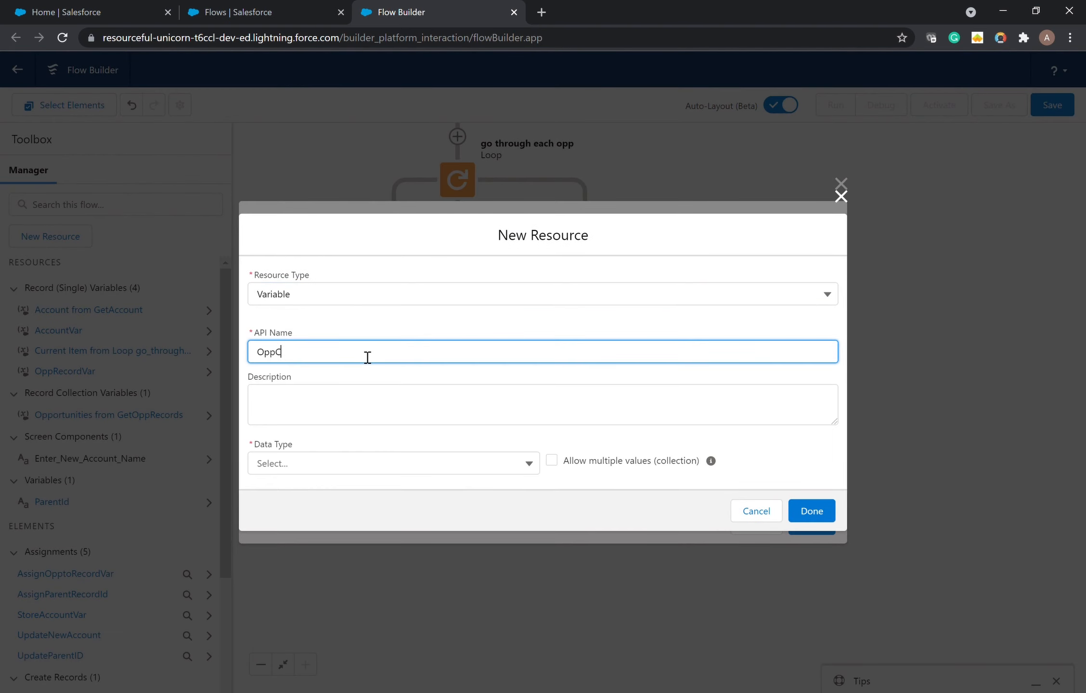
{"action": "type", "text": "ollectionVar"}
- Make OppCollectionVar a Record variable that allows multiple values, based on the Opportunity object, and finish the resource
{"action": "left_click", "coordinate": [363, 465]}
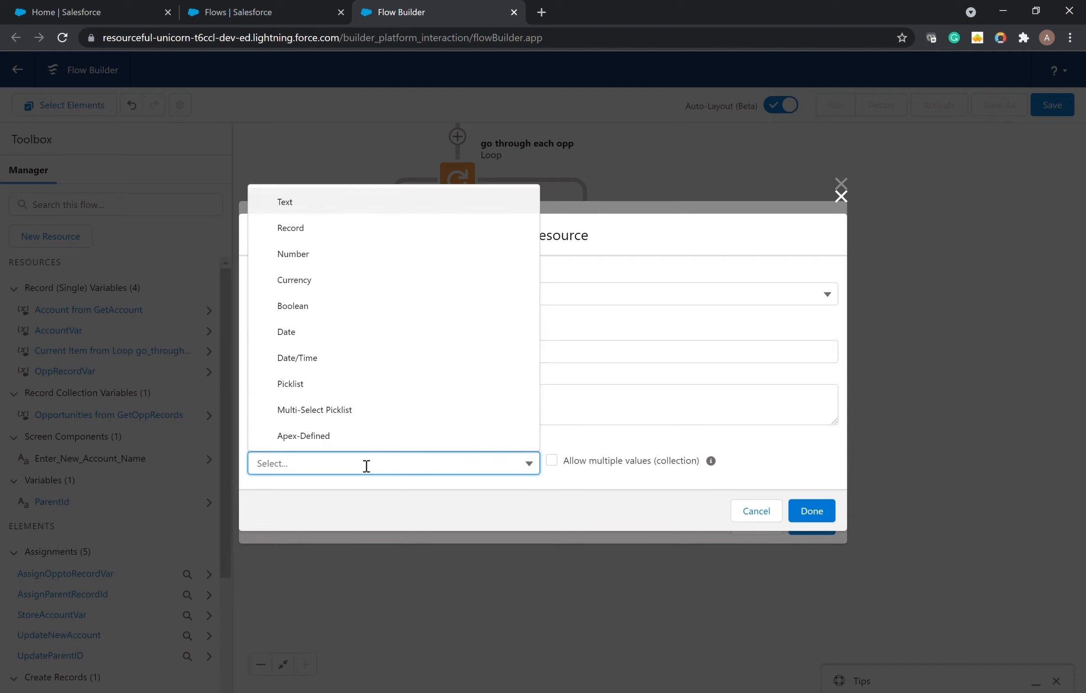
{"action": "left_click", "coordinate": [369, 236]}
{"action": "left_click", "coordinate": [604, 416]}
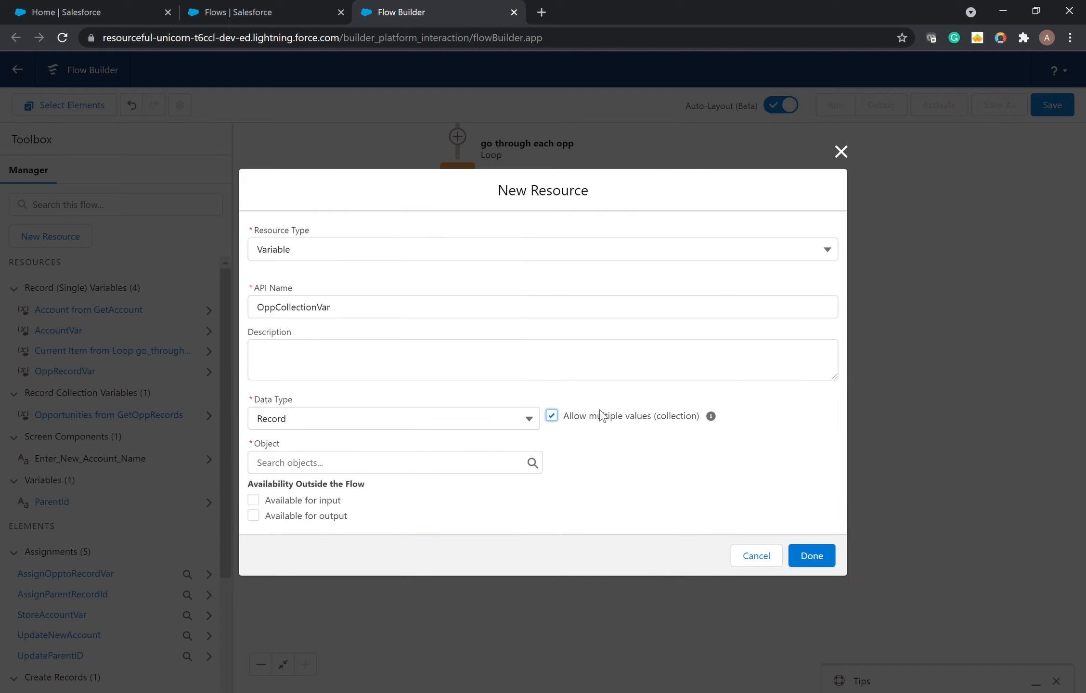
{"action": "left_click", "coordinate": [472, 474]}
{"action": "type", "text": "opp"}
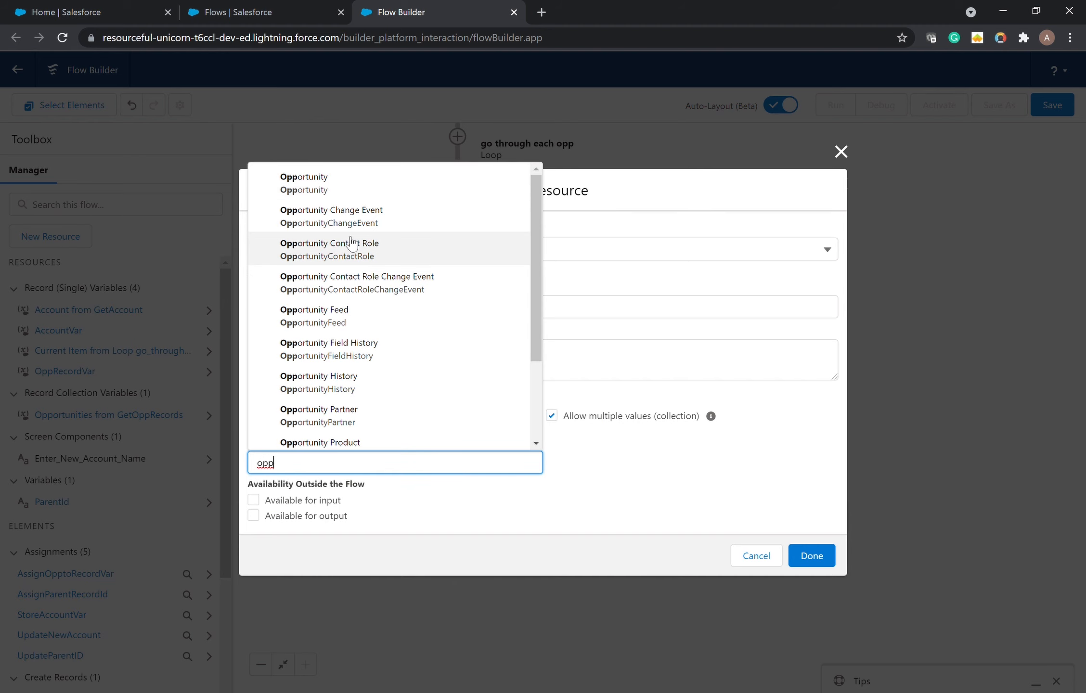
{"action": "left_click", "coordinate": [340, 183]}
{"action": "left_click", "coordinate": [813, 556]}
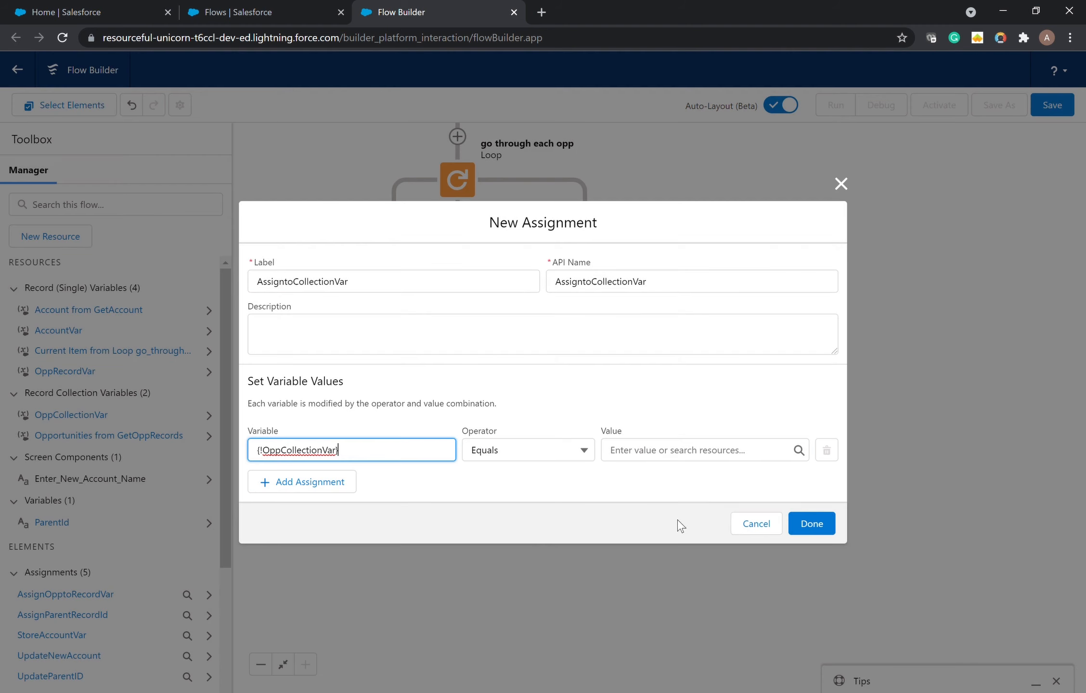
- Try to set OppCollectionVar equal to OppRecordVar in the assignment
{"action": "left_click", "coordinate": [661, 453]}
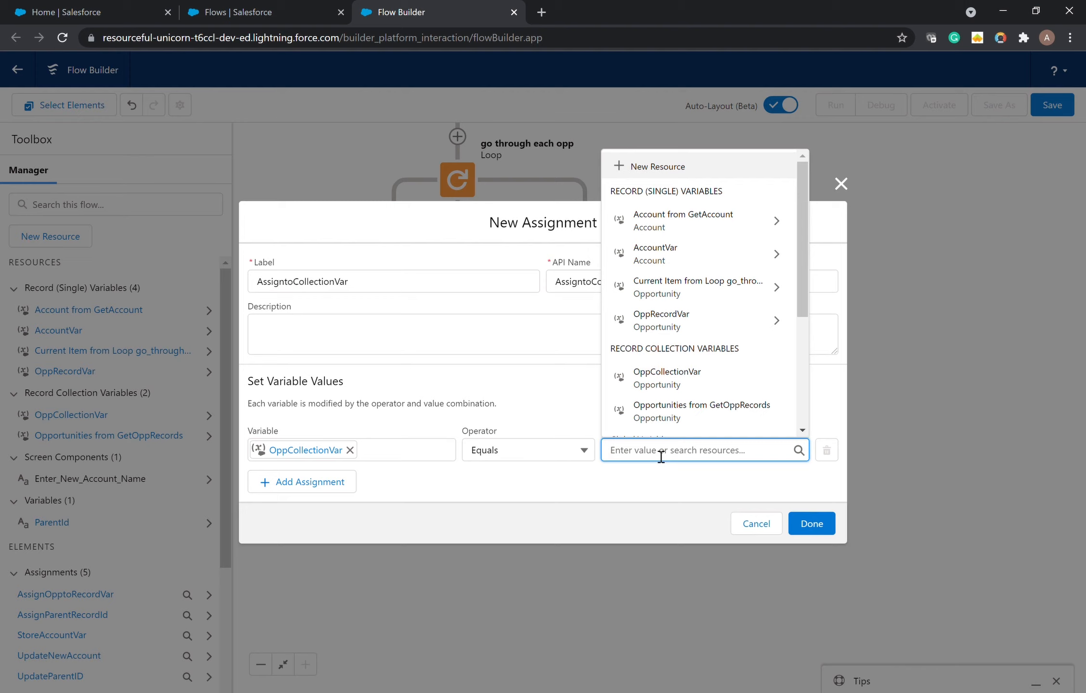
{"action": "type", "text": "opp"}
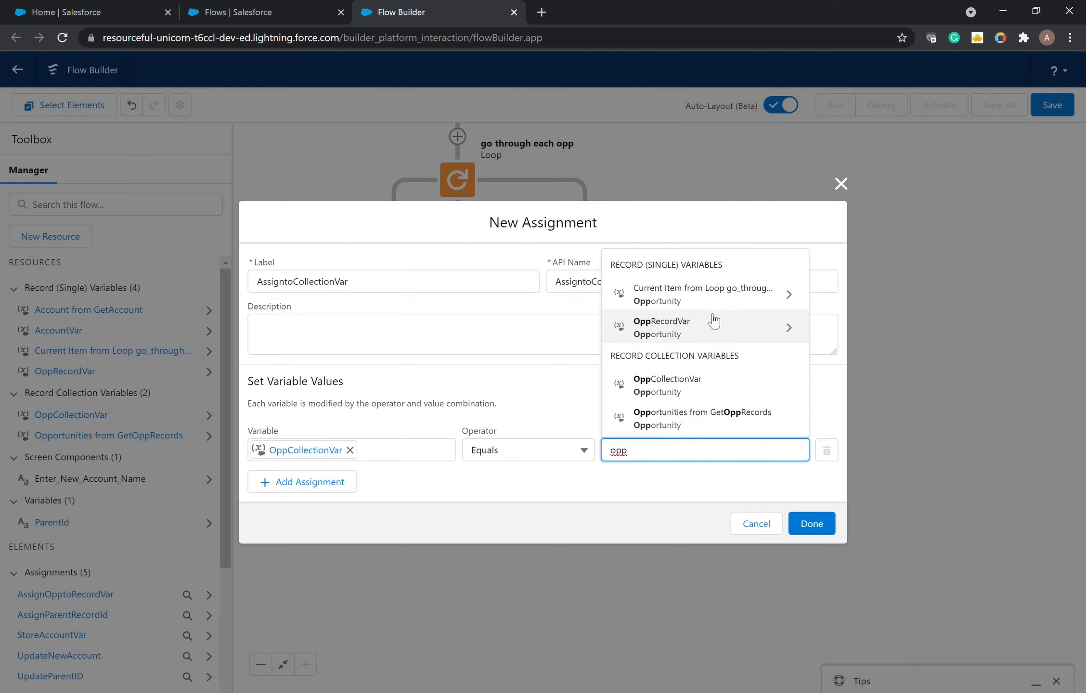
{"action": "left_click", "coordinate": [714, 323]}
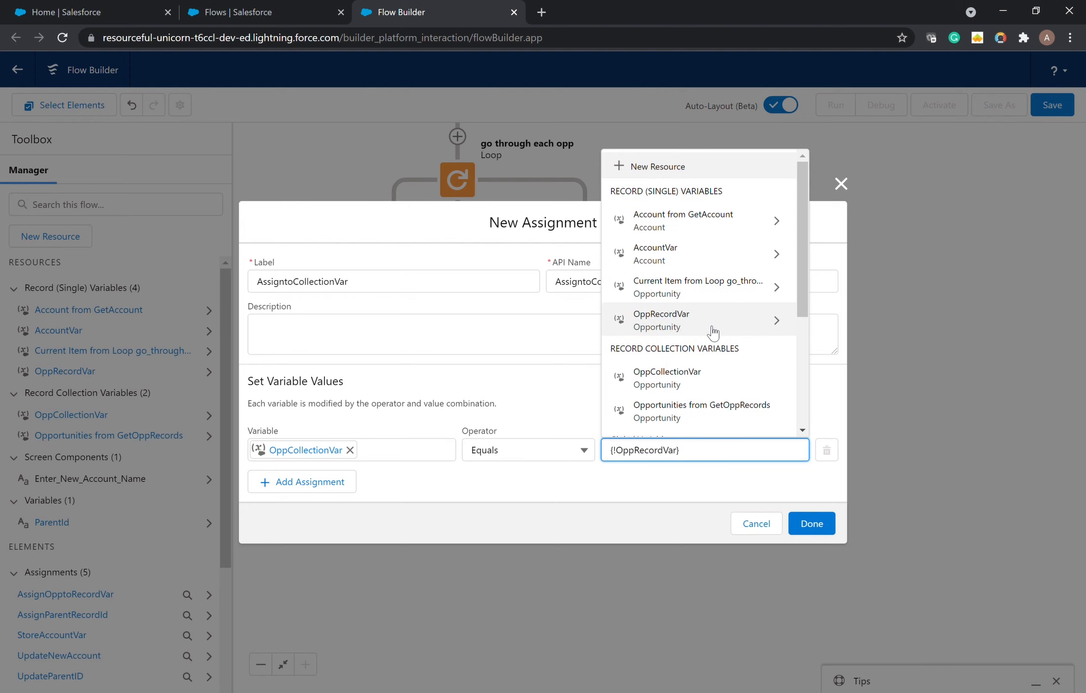
{"action": "left_click", "coordinate": [535, 388]}
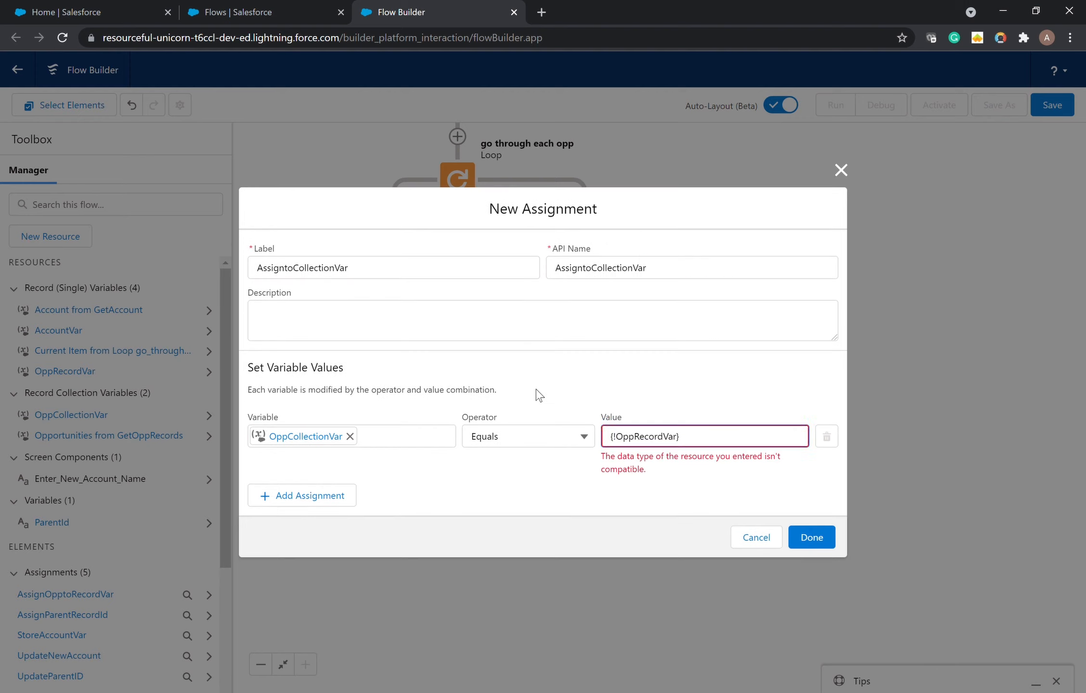
- Change the assignment's operator to Add, choose OppRecordVar as the value again, and finish the AssigntoCollectionVar assignment
{"action": "left_click", "coordinate": [584, 439]}
{"action": "left_click", "coordinate": [554, 493]}
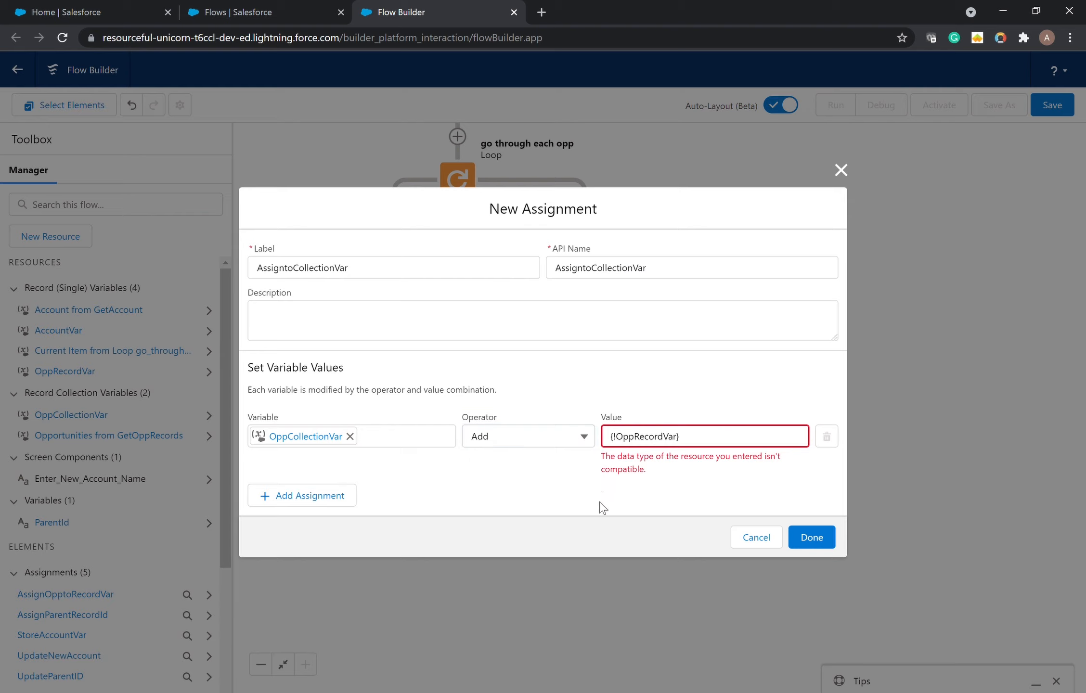
{"action": "left_click", "coordinate": [812, 537]}
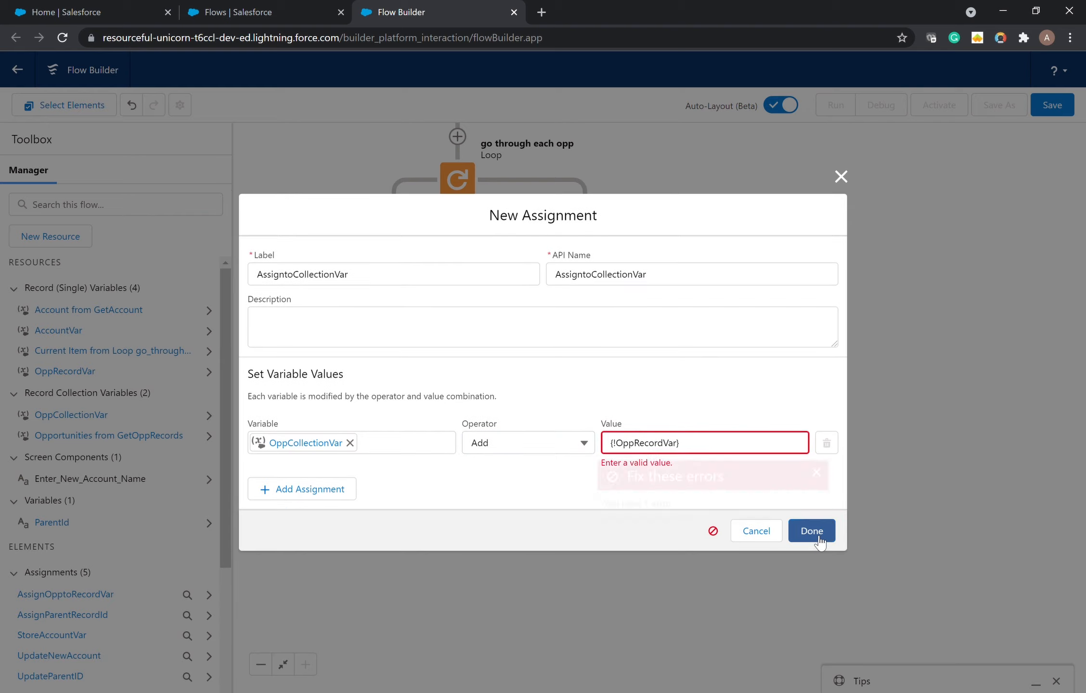
{"action": "left_click", "coordinate": [683, 435]}
{"action": "key", "text": "ctrl+a"}
{"action": "type", "text": "opp"}
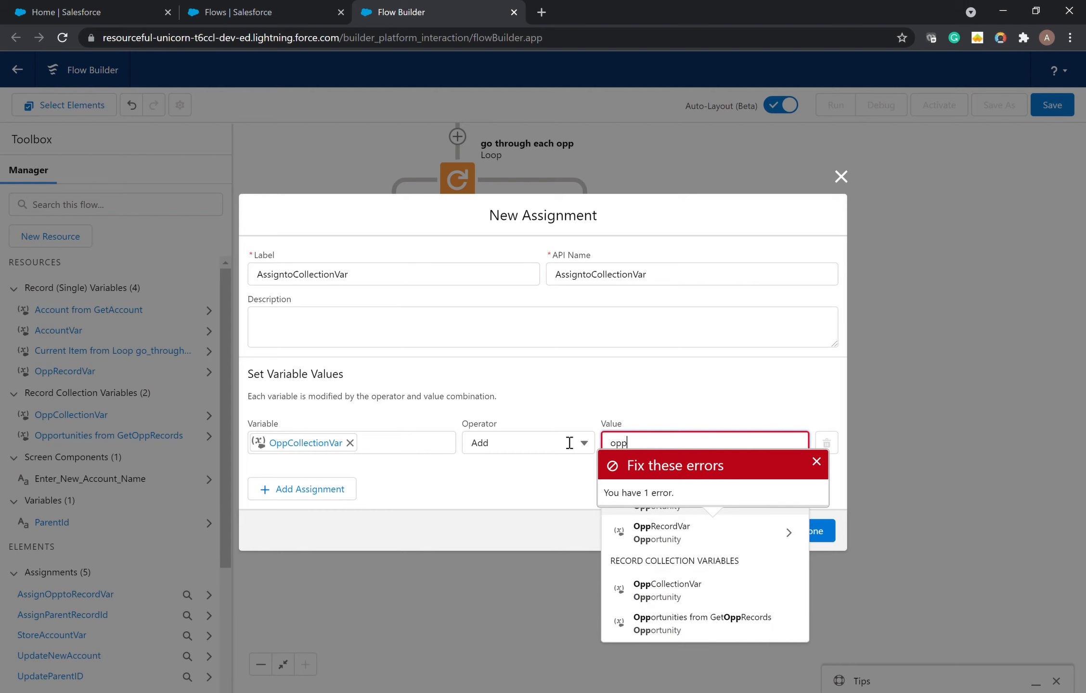
{"action": "left_click", "coordinate": [635, 534]}
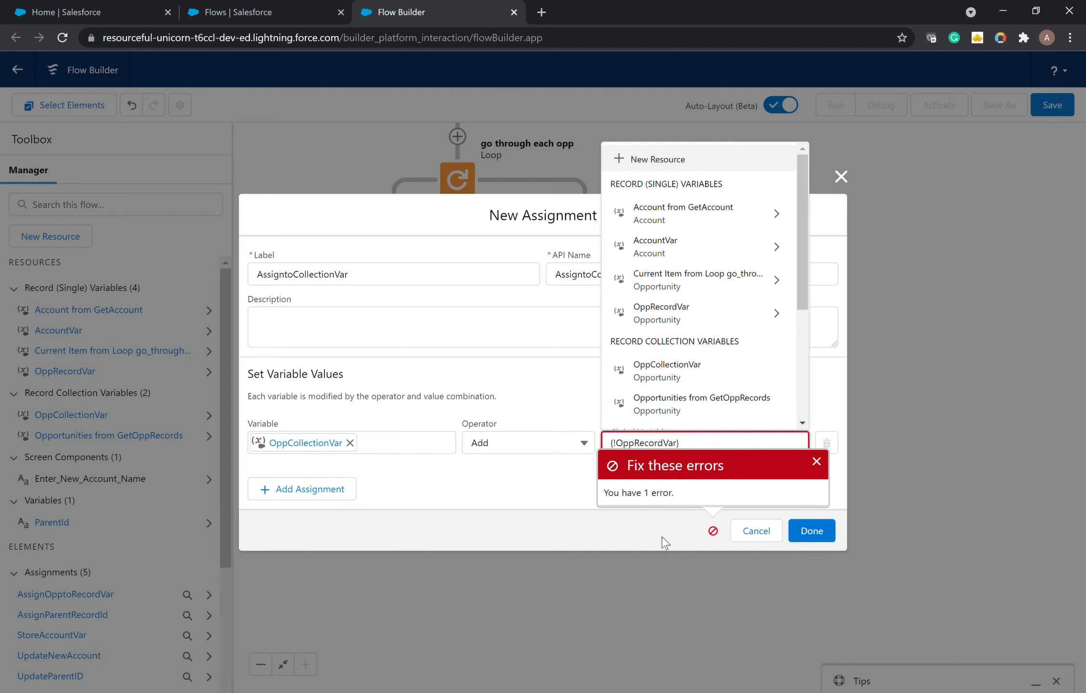
{"action": "left_click", "coordinate": [478, 475]}
{"action": "left_click", "coordinate": [811, 523]}
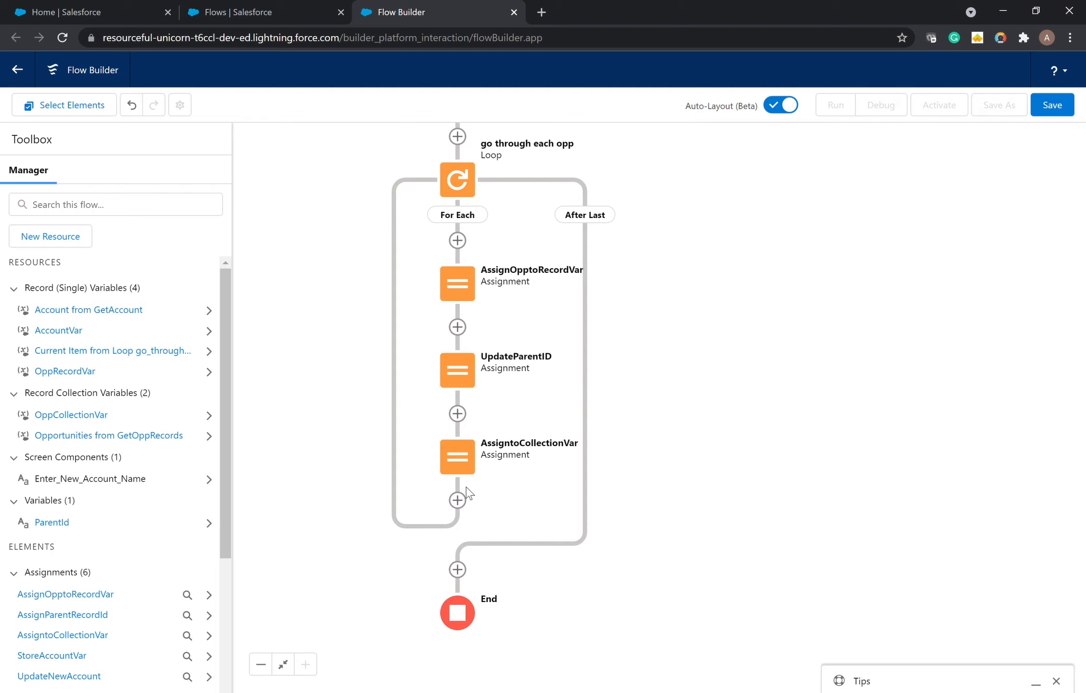
- Add a Create Records element after the loop's last item, with CreateNewOpp as its label and API name
{"action": "left_click", "coordinate": [457, 569]}
{"action": "left_click_drag", "start_coordinate": [620, 512], "coordinate": [614, 337]}
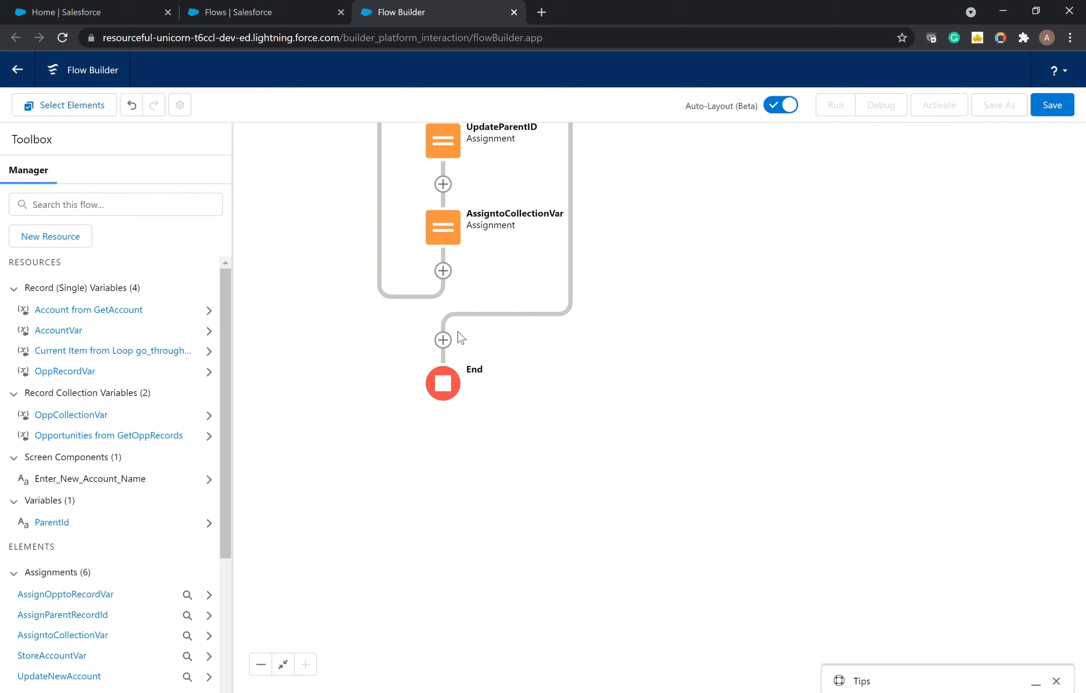
{"action": "left_click", "coordinate": [444, 340]}
{"action": "scroll", "coordinate": [461, 486], "scroll_direction": "down", "scroll_amount": 1}
{"action": "scroll", "coordinate": [460, 488], "scroll_direction": "down", "scroll_amount": 5}
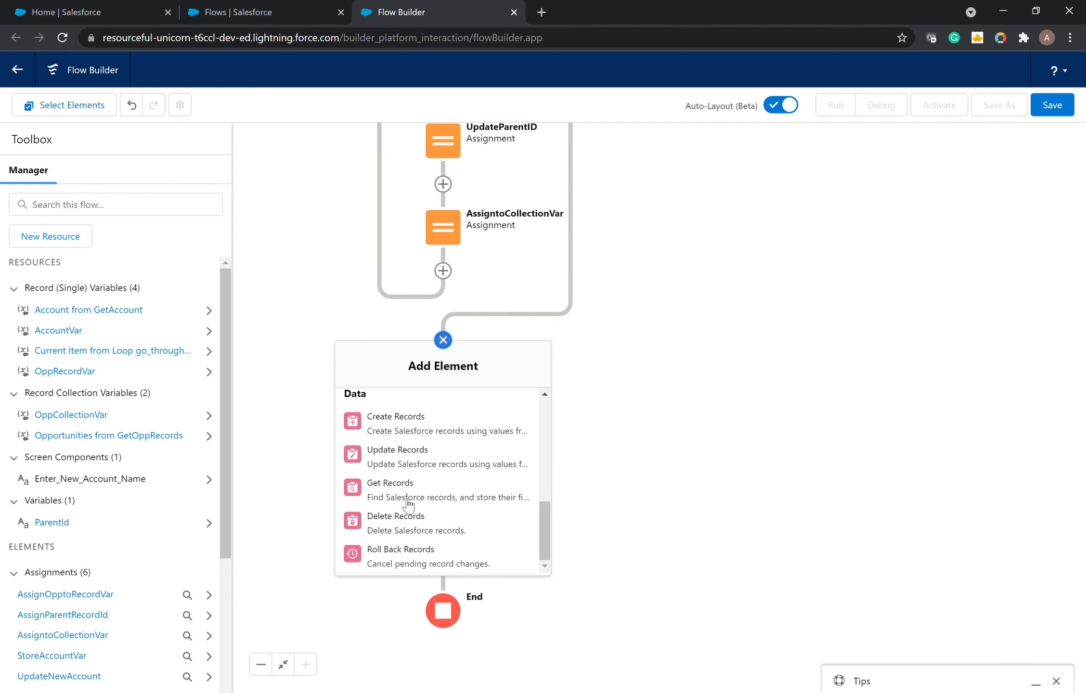
{"action": "left_click", "coordinate": [426, 431]}
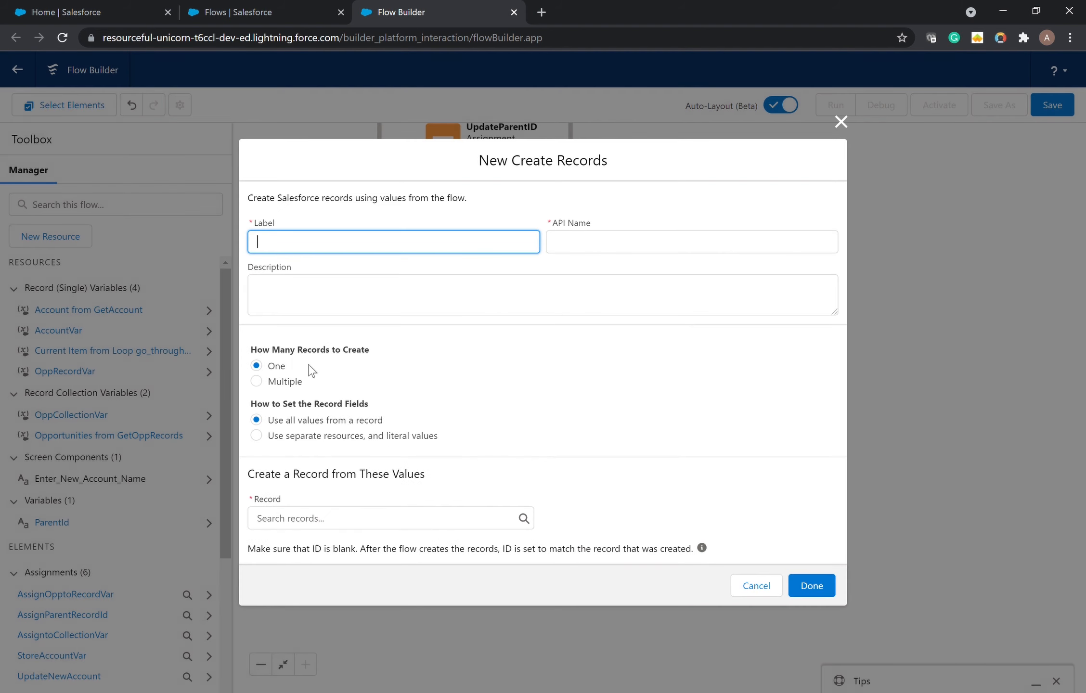
{"action": "type", "text": "Create"}
{"action": "type", "text": "Nrew"}
{"action": "type", "text": "Opp"}
{"action": "left_click", "coordinate": [562, 252]}
- Set CreateNewOpp to create multiple records from the OppCollectionVar record collection and finish the element
{"action": "left_click", "coordinate": [277, 400]}
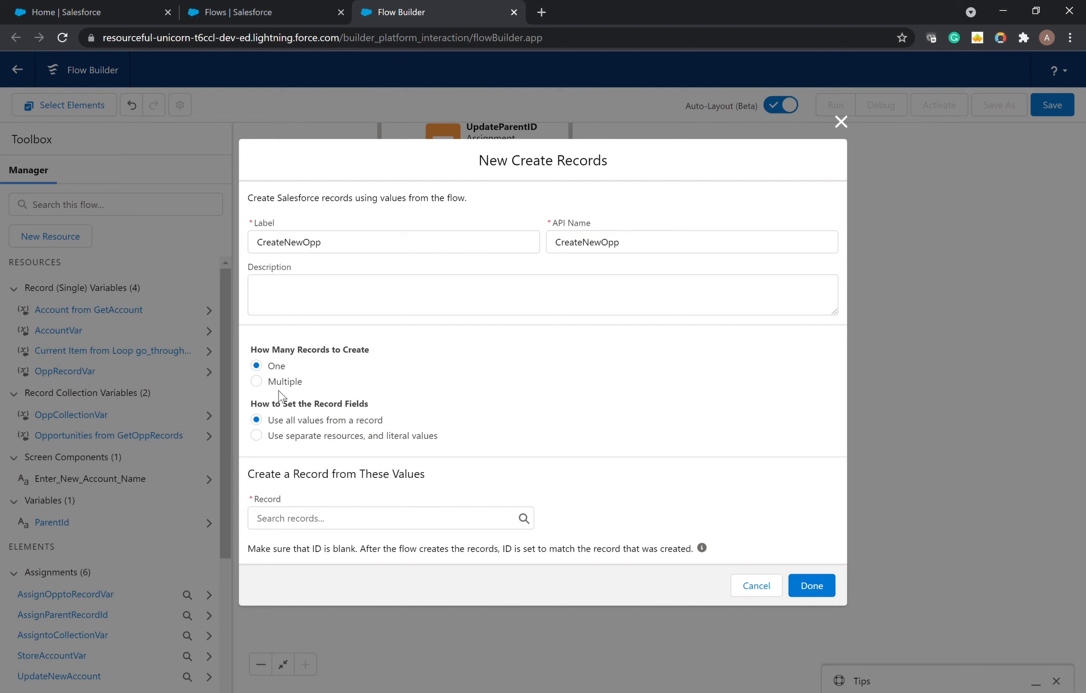
{"action": "left_click", "coordinate": [283, 383]}
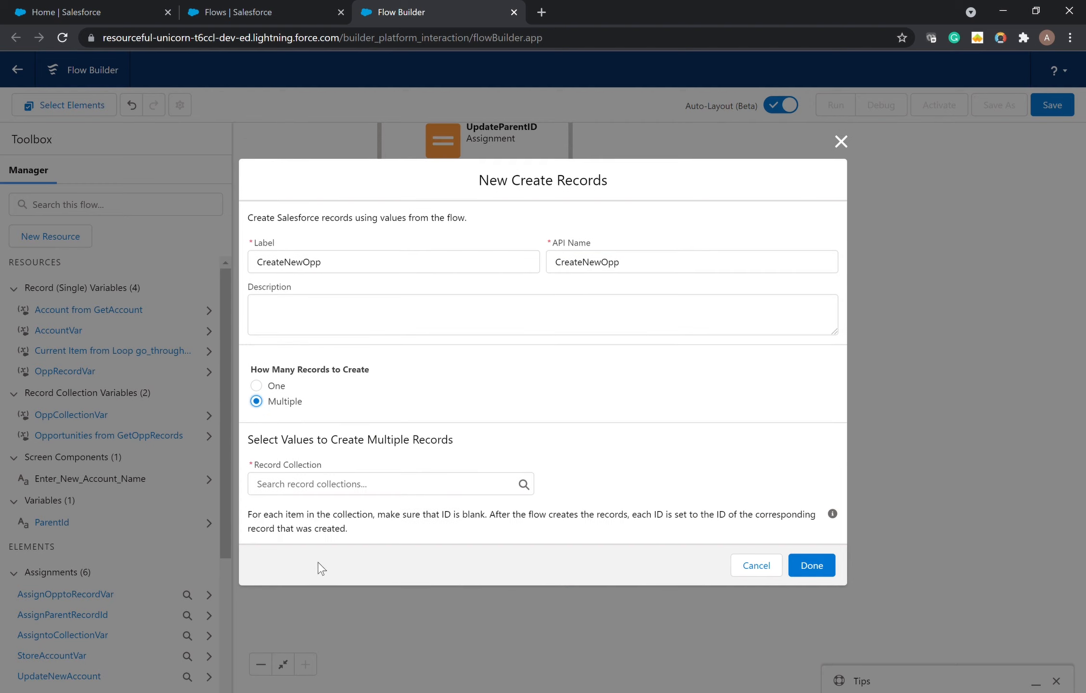
{"action": "left_click", "coordinate": [400, 491]}
{"action": "left_click", "coordinate": [345, 567]}
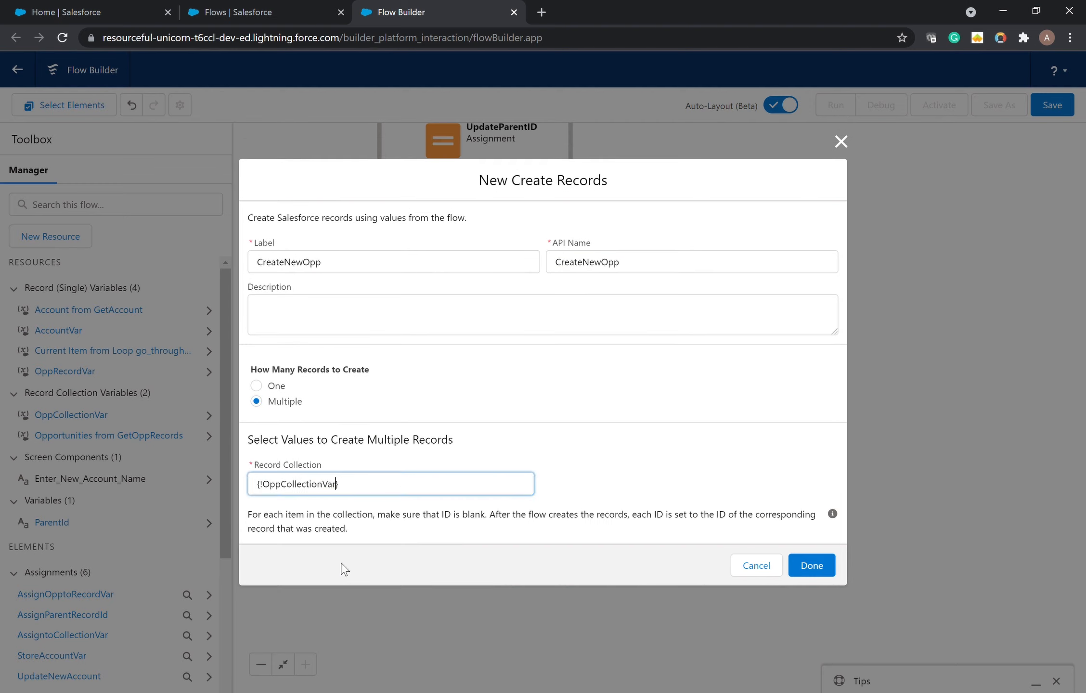
{"action": "left_click", "coordinate": [806, 566]}
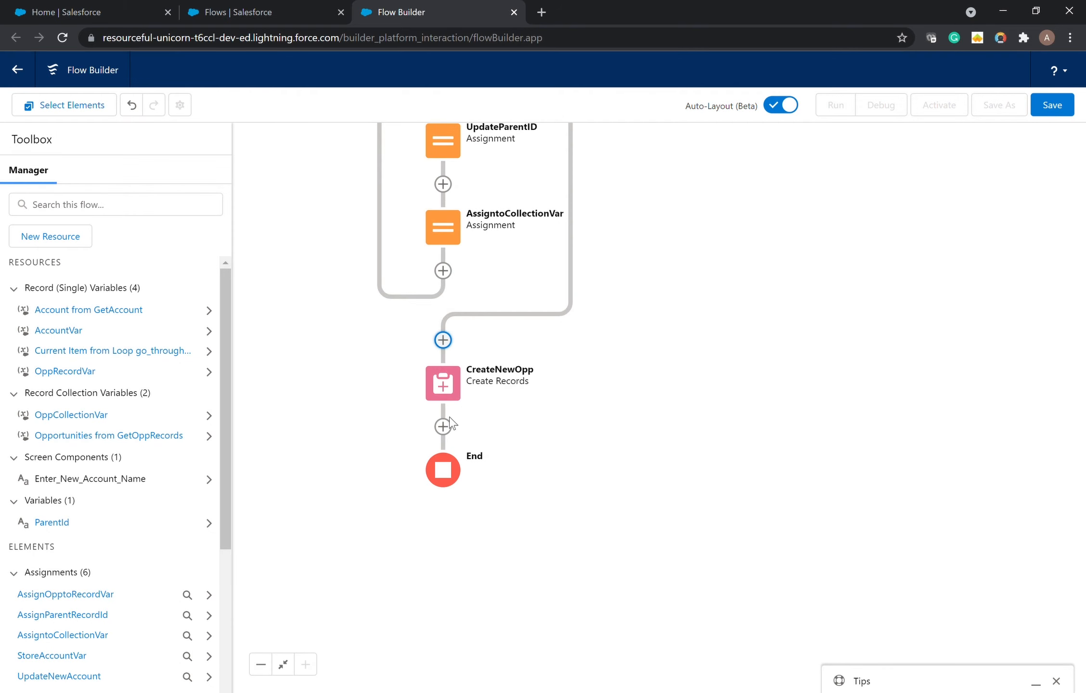
- Add a Screen element after CreateNewOpp with Success as its label and API name, and hide its header
{"action": "left_click", "coordinate": [442, 426]}
{"action": "left_click", "coordinate": [425, 537]}
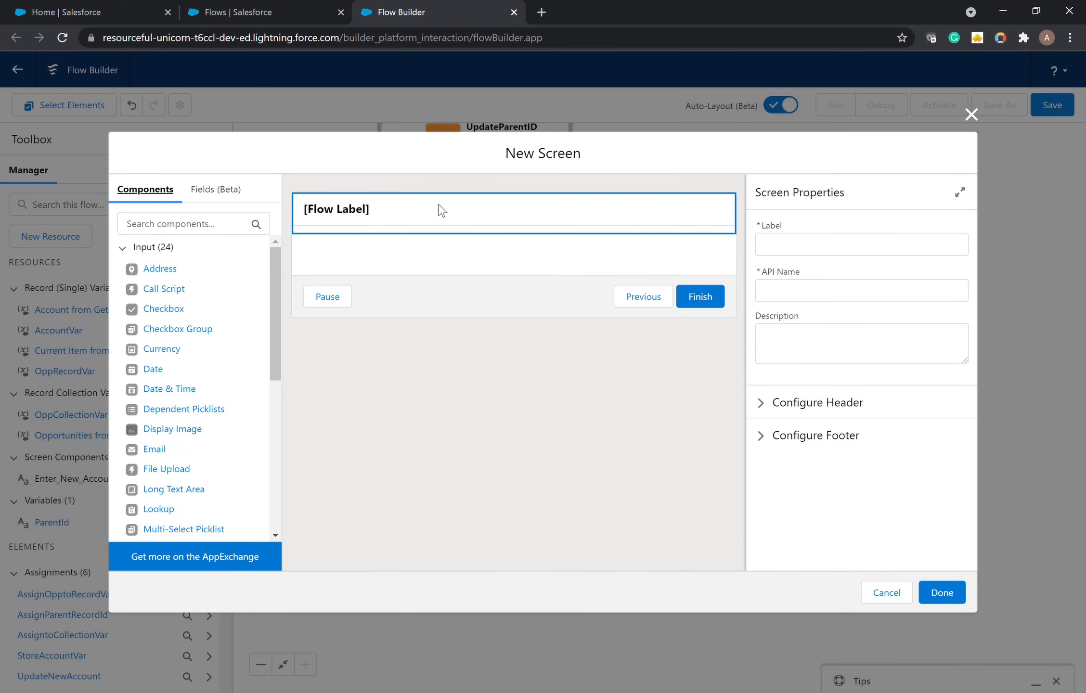
{"action": "left_click", "coordinate": [840, 254]}
{"action": "type", "text": "Success"}
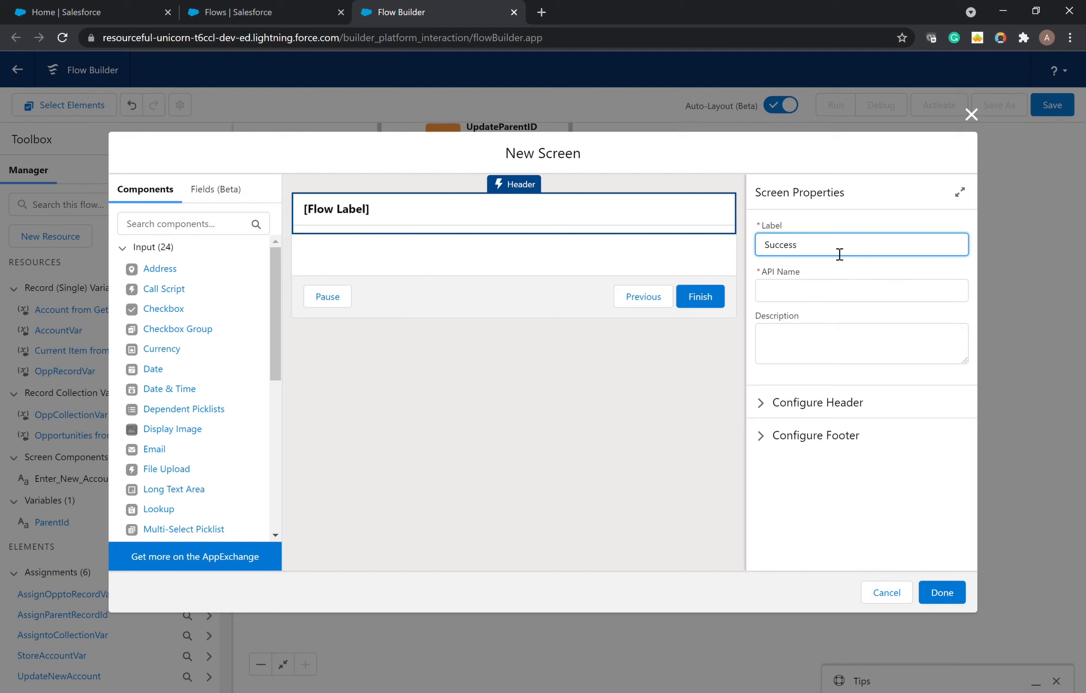
{"action": "left_click", "coordinate": [860, 293]}
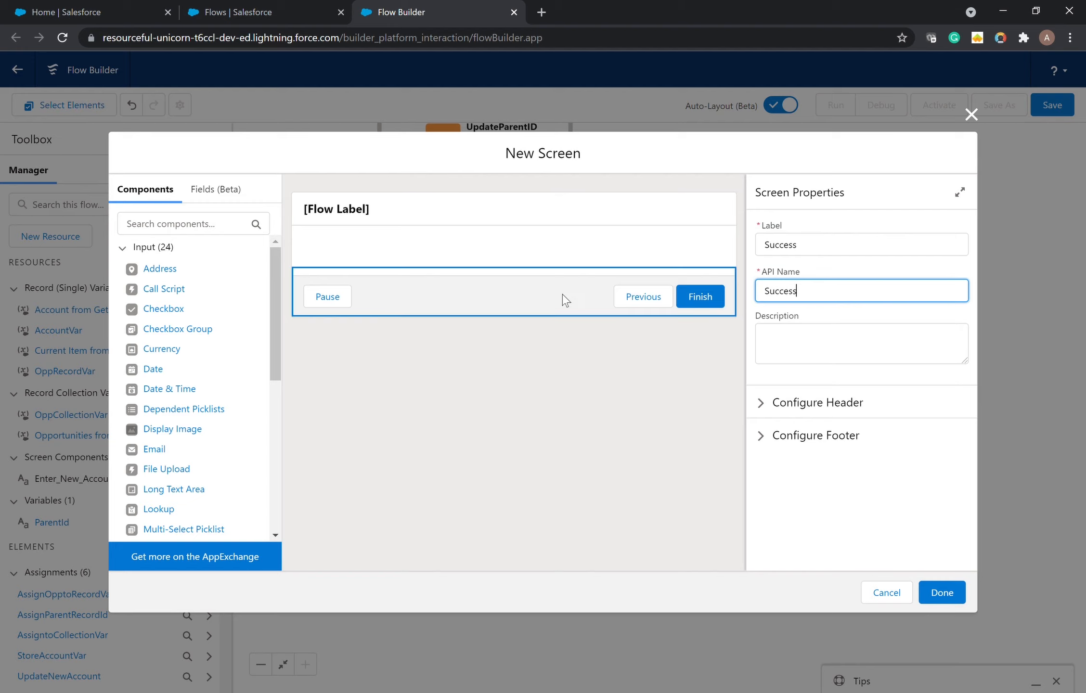
{"action": "left_click", "coordinate": [865, 406]}
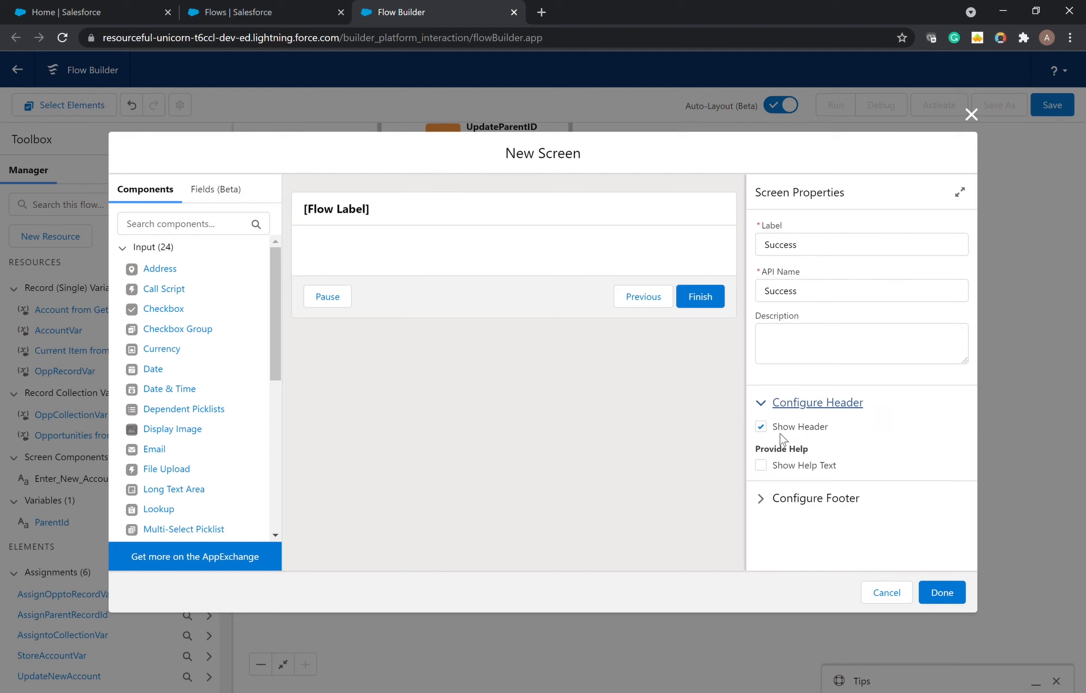
{"action": "left_click", "coordinate": [807, 427]}
- Add a Display Text component to the Success screen with the API name Finished
{"action": "left_click", "coordinate": [214, 231]}
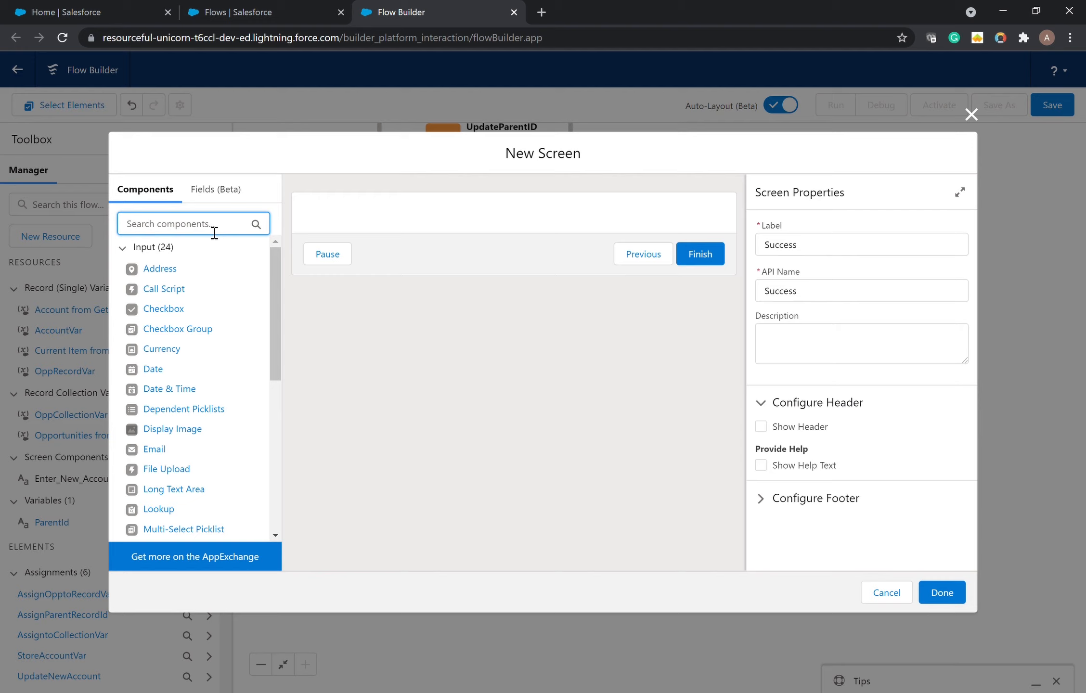
{"action": "type", "text": "Dis"}
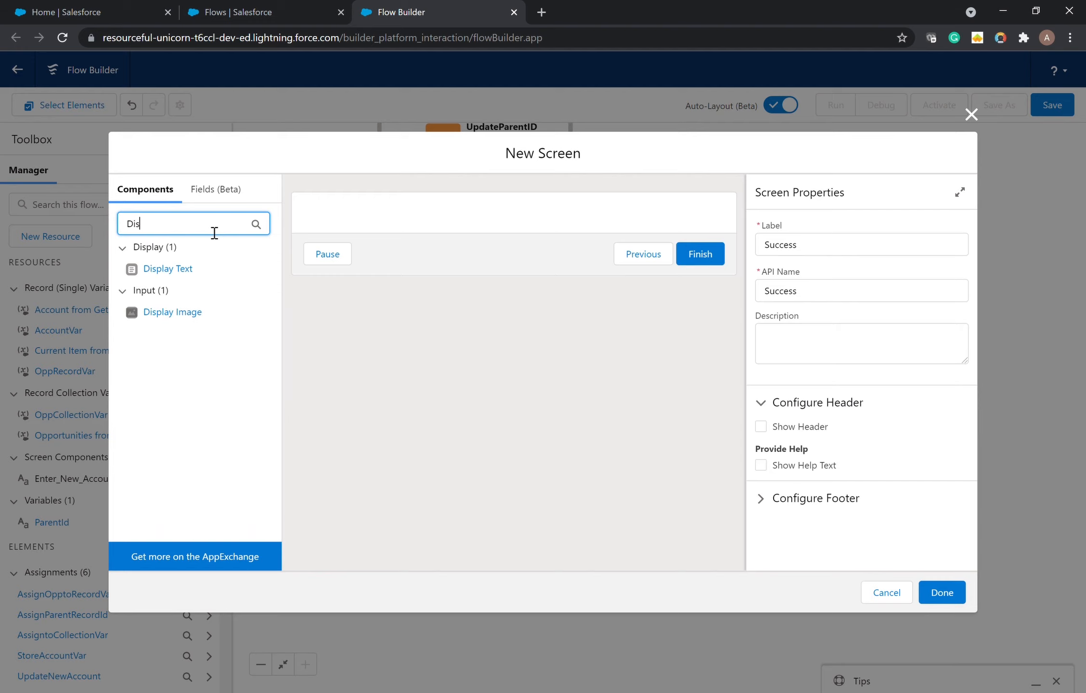
{"action": "left_click", "coordinate": [203, 267]}
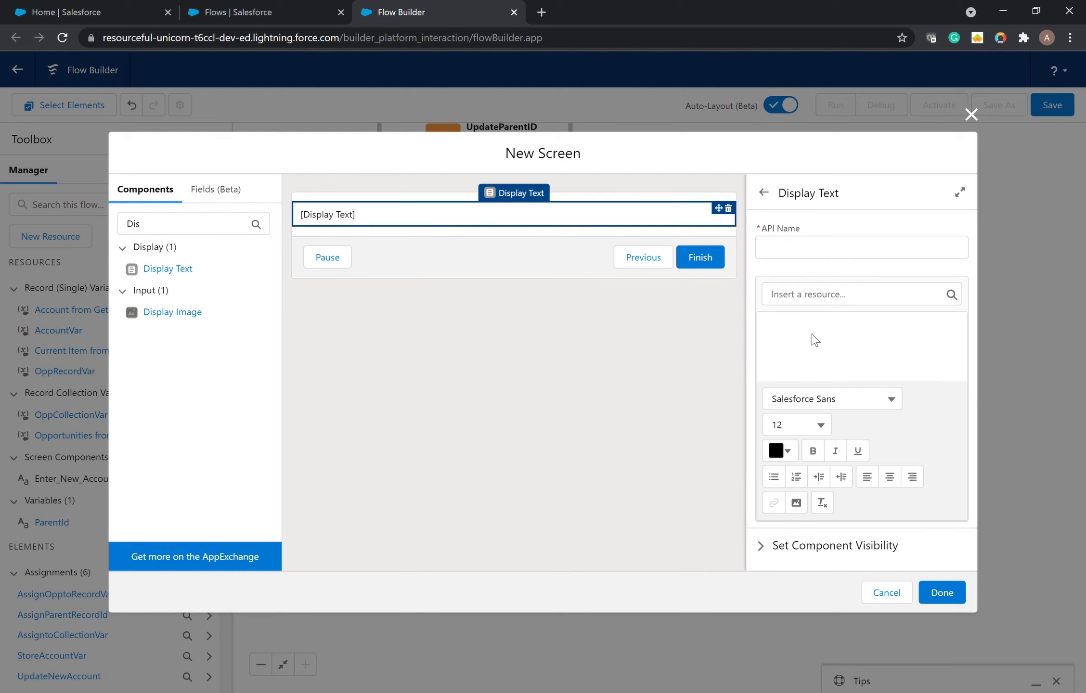
{"action": "left_click", "coordinate": [827, 251]}
{"action": "type", "text": "S"}
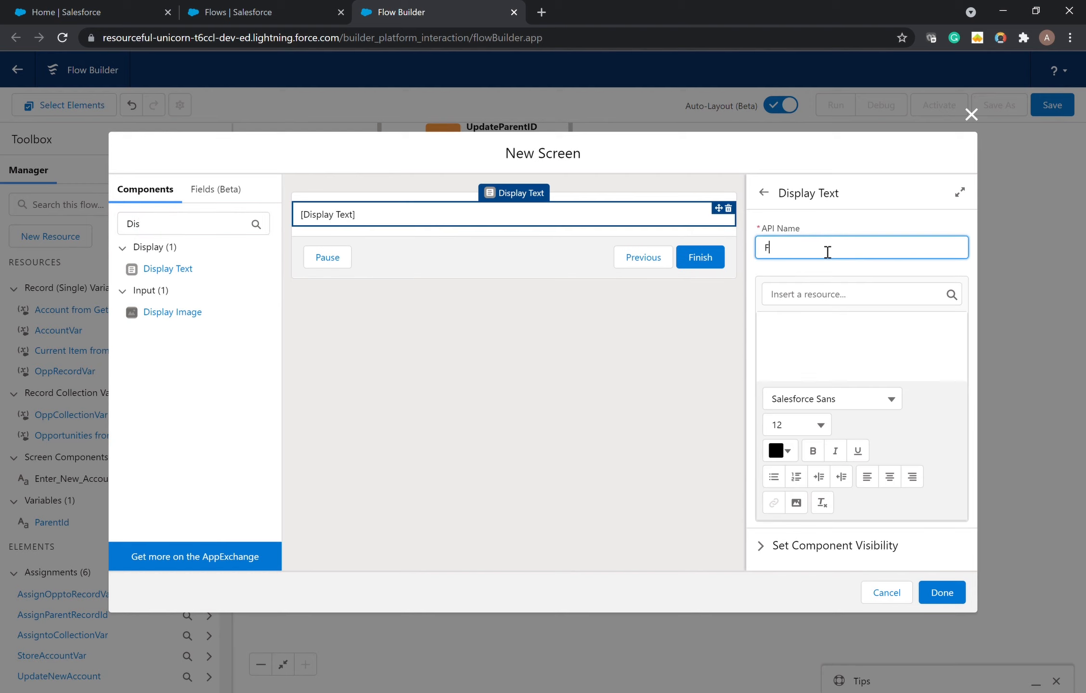
{"action": "type", "text": "inisheed"}
- Enter "Success" as the content of the Finished display text and finish the screen
{"action": "left_click", "coordinate": [870, 341]}
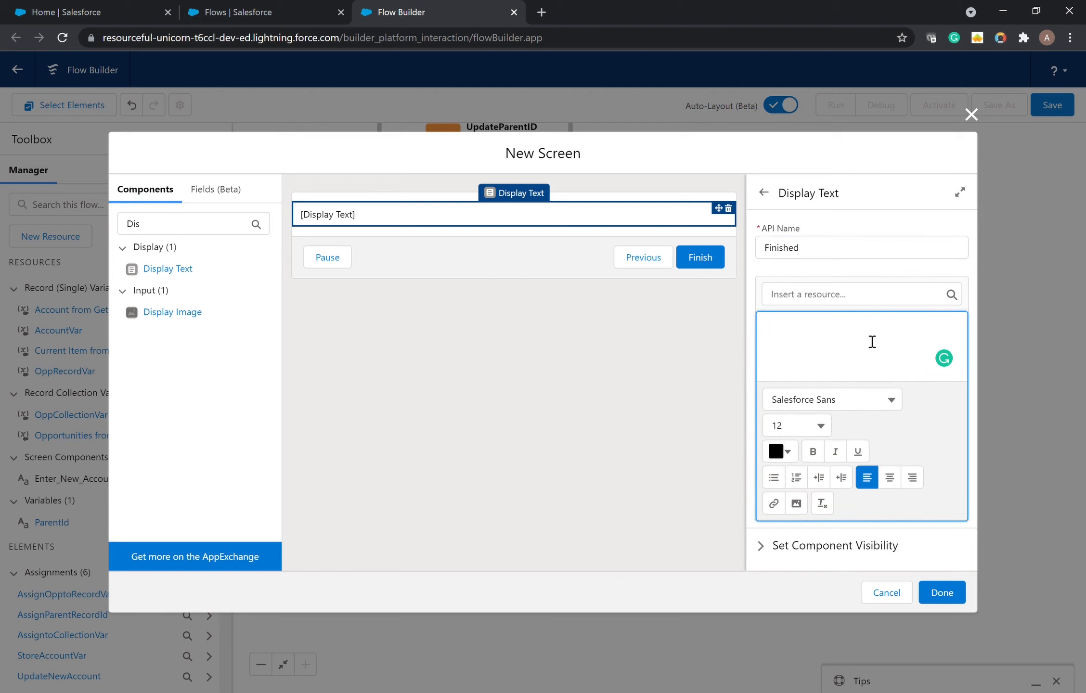
{"action": "type", "text": "Success"}
{"action": "left_click", "coordinate": [608, 439]}
{"action": "left_click", "coordinate": [942, 593]}
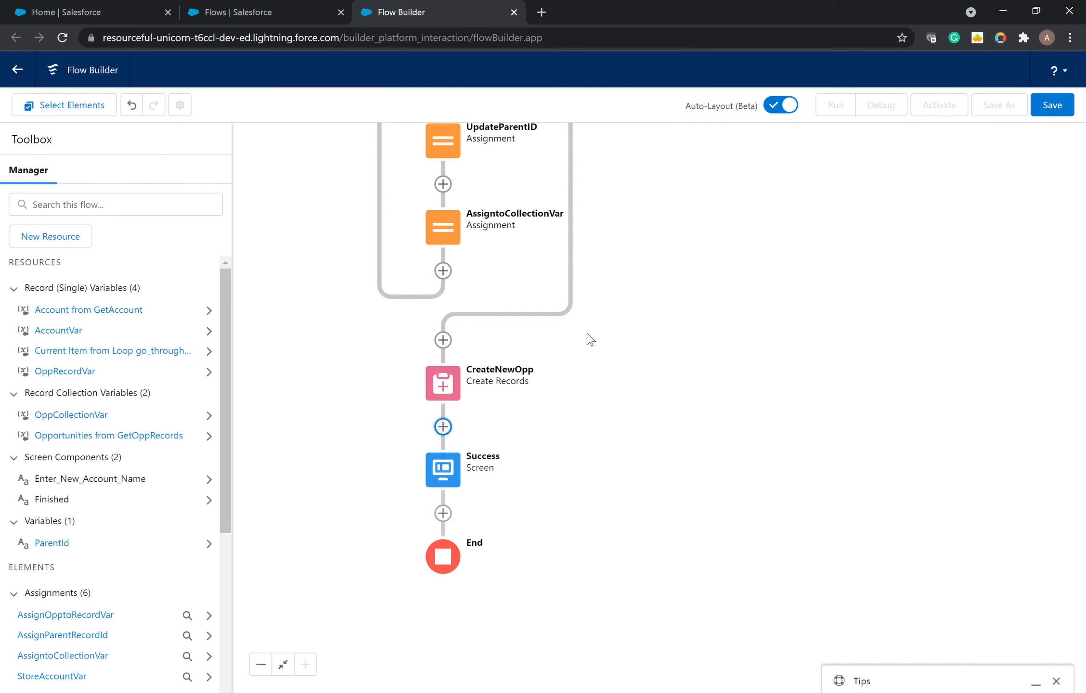
- Save the flow with the label "Clone parent with children" and the API name Clone_parent_with_children
{"action": "left_click", "coordinate": [1053, 106]}
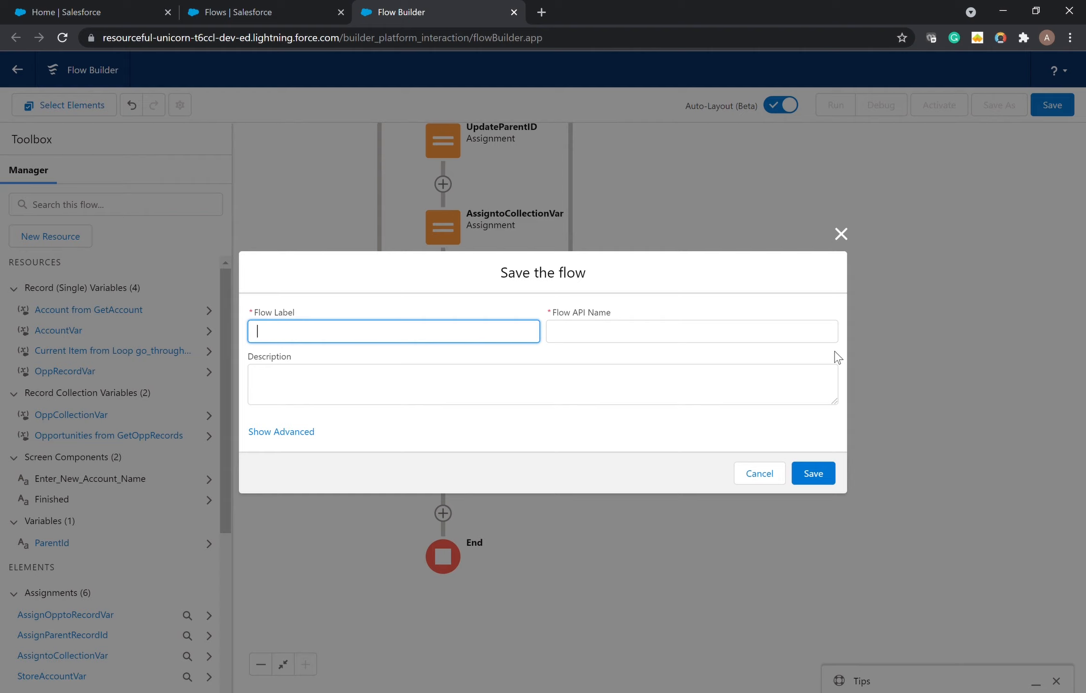
{"action": "type", "text": "Clone parent with"}
{"action": "type", "text": " chile"}
{"action": "type", "text": "deren"}
{"action": "key", "text": "Left"}
{"action": "key", "text": "BackSpace"}
{"action": "left_click", "coordinate": [577, 373]}
{"action": "left_click", "coordinate": [469, 336]}
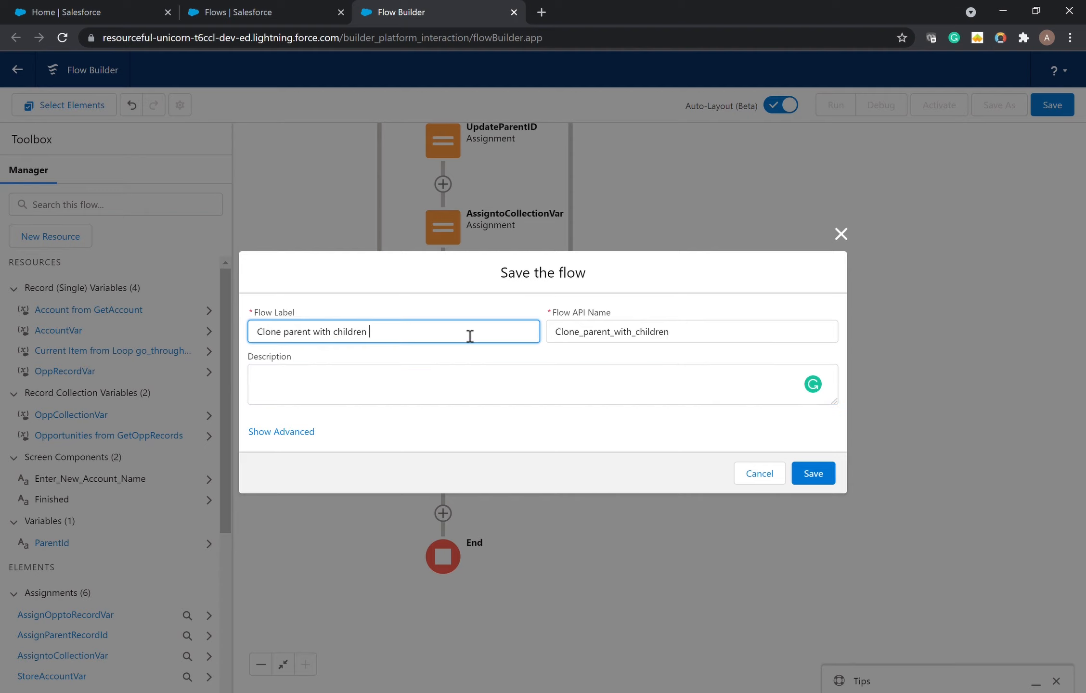
{"action": "left_click", "coordinate": [379, 395]}
{"action": "left_click", "coordinate": [819, 472]}
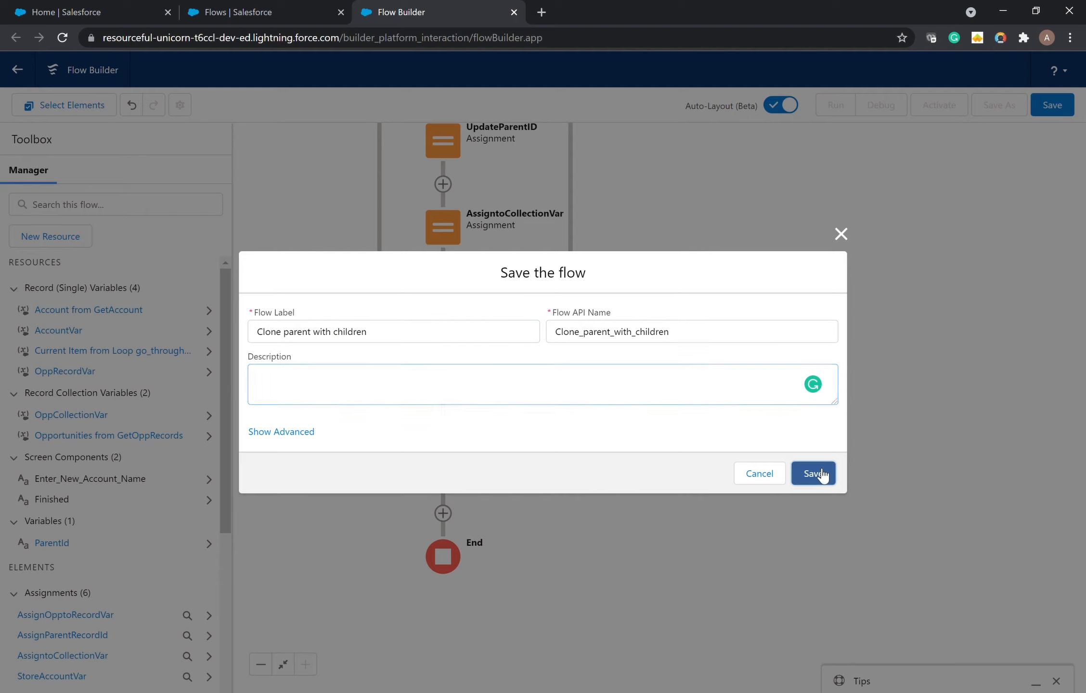
- Debug the saved flow with "Testing" as the new account name and run it through to the finish
{"action": "left_click", "coordinate": [882, 107]}
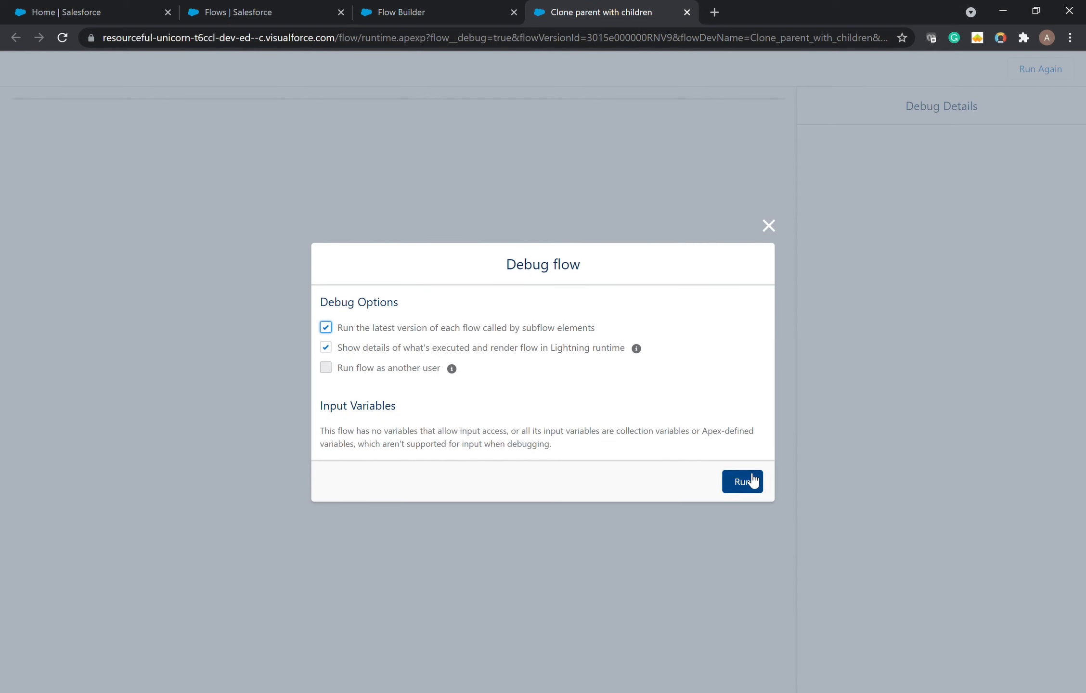
{"action": "left_click", "coordinate": [751, 480]}
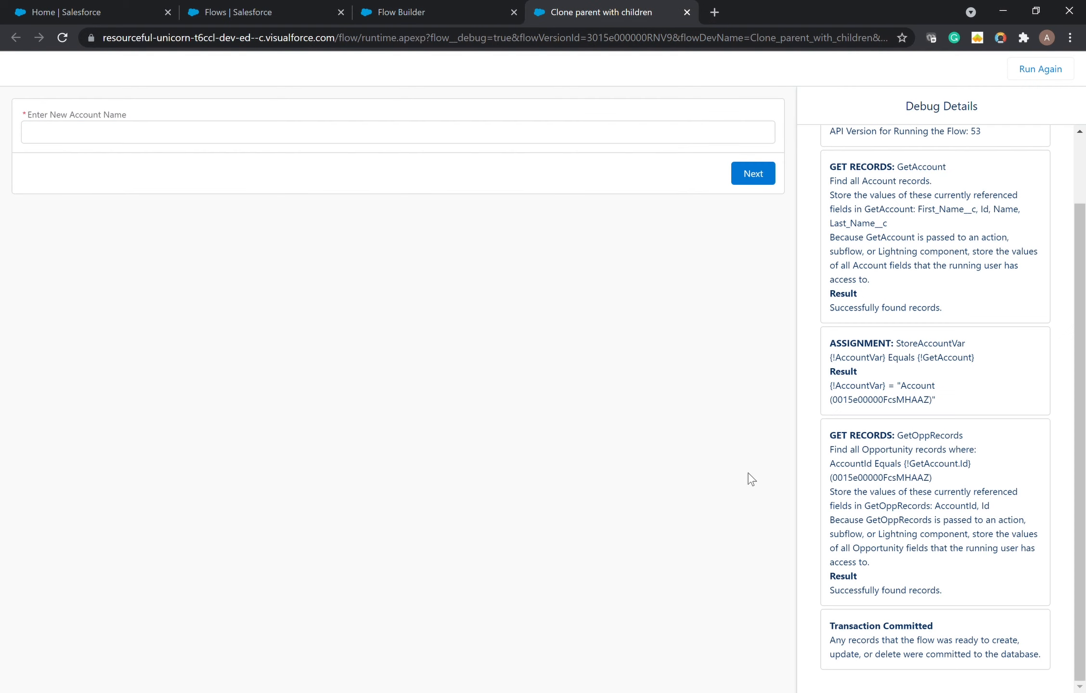
{"action": "left_click", "coordinate": [298, 141]}
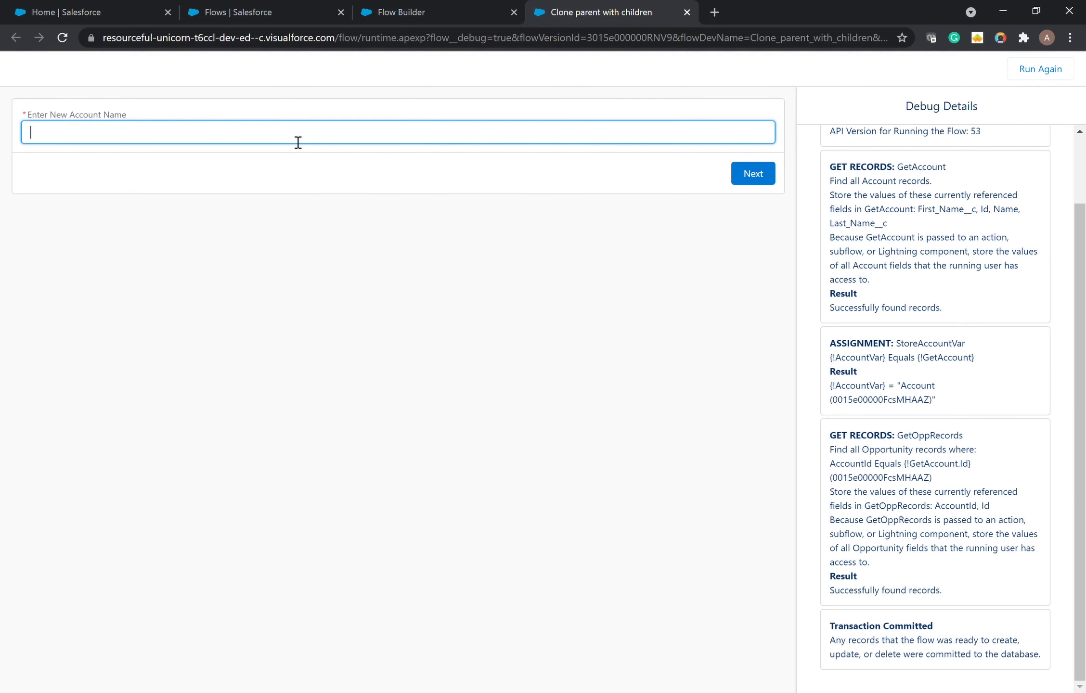
{"action": "type", "text": "Testing"}
{"action": "left_click", "coordinate": [731, 179]}
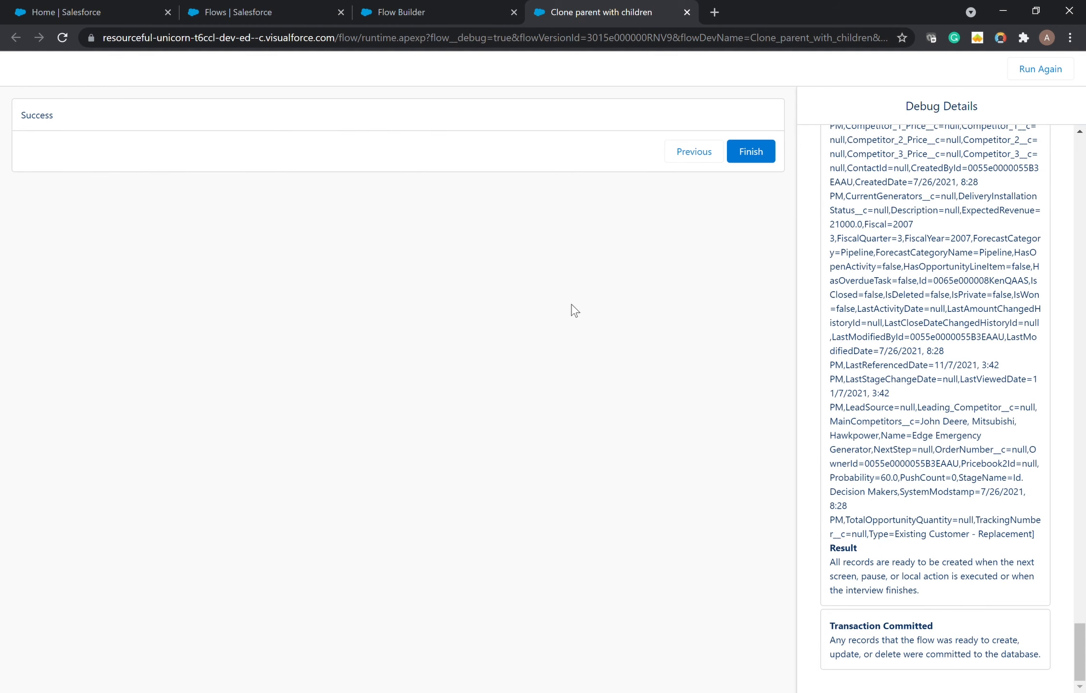
{"action": "left_click", "coordinate": [750, 151]}
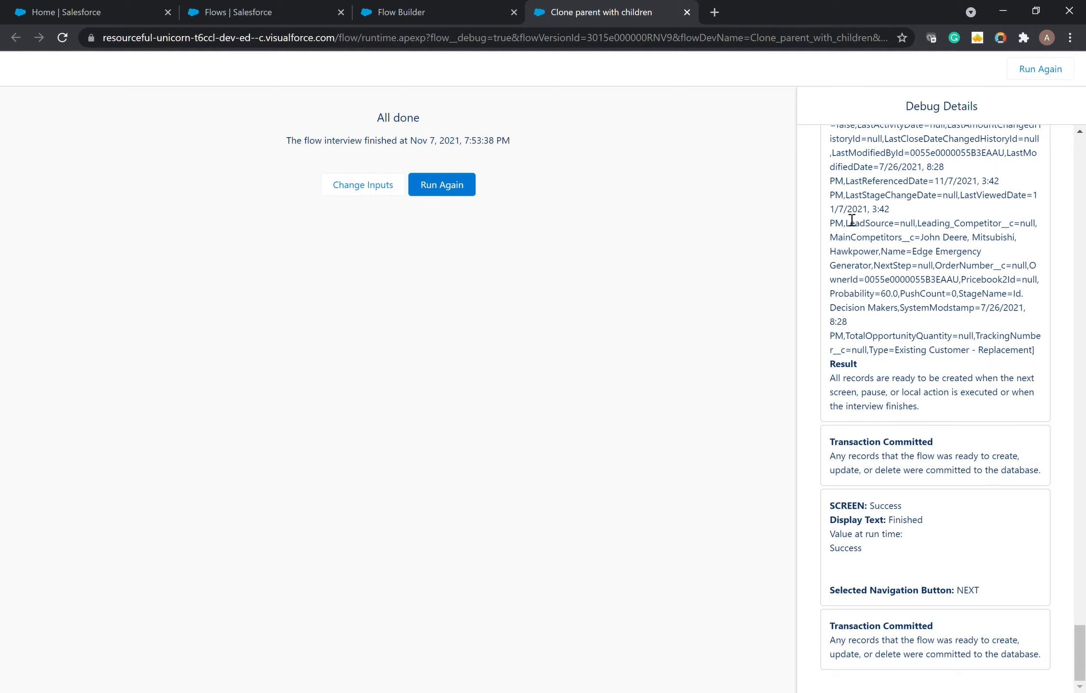